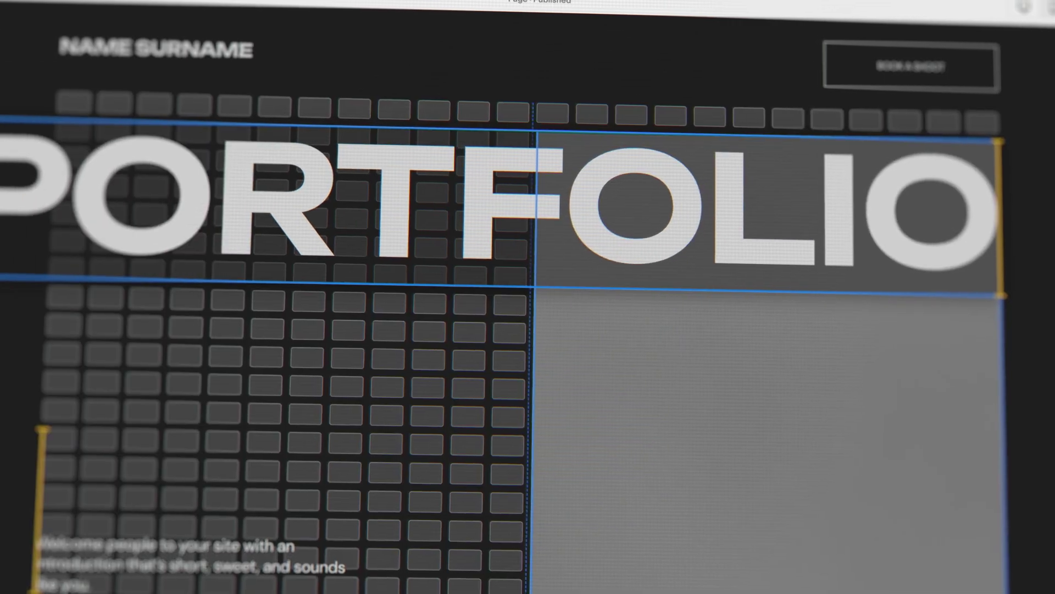
Start editing the PORTFOLIO heading text on the portfolio page
left_click(887, 232)
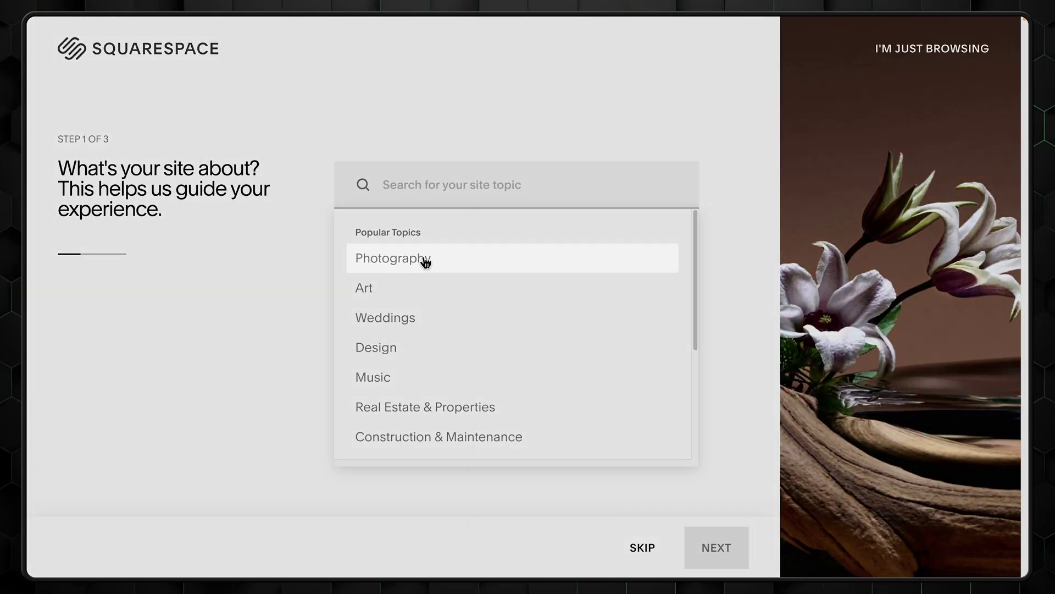
Choose Photography as the topic, with 'Offer a contact form' and 'Showcase work/expertise' goals
left_click(424, 258)
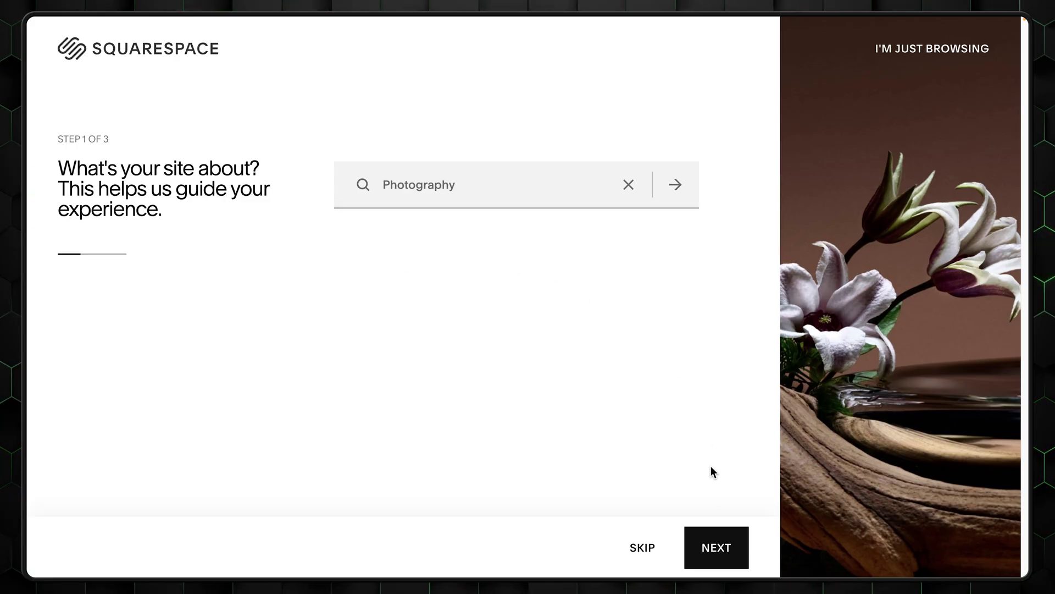
left_click(734, 543)
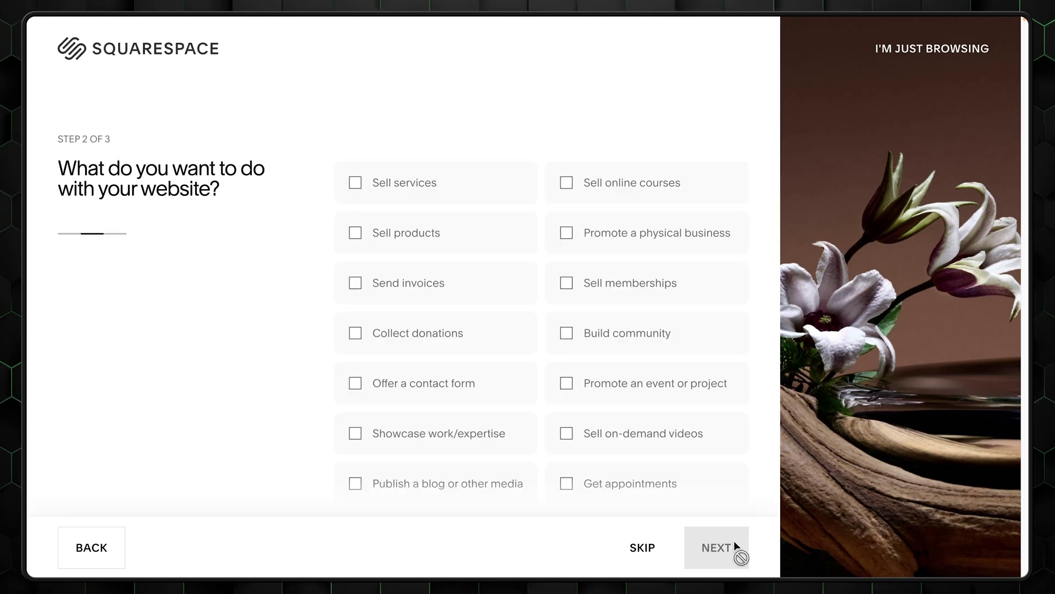
left_click(353, 382)
left_click(357, 434)
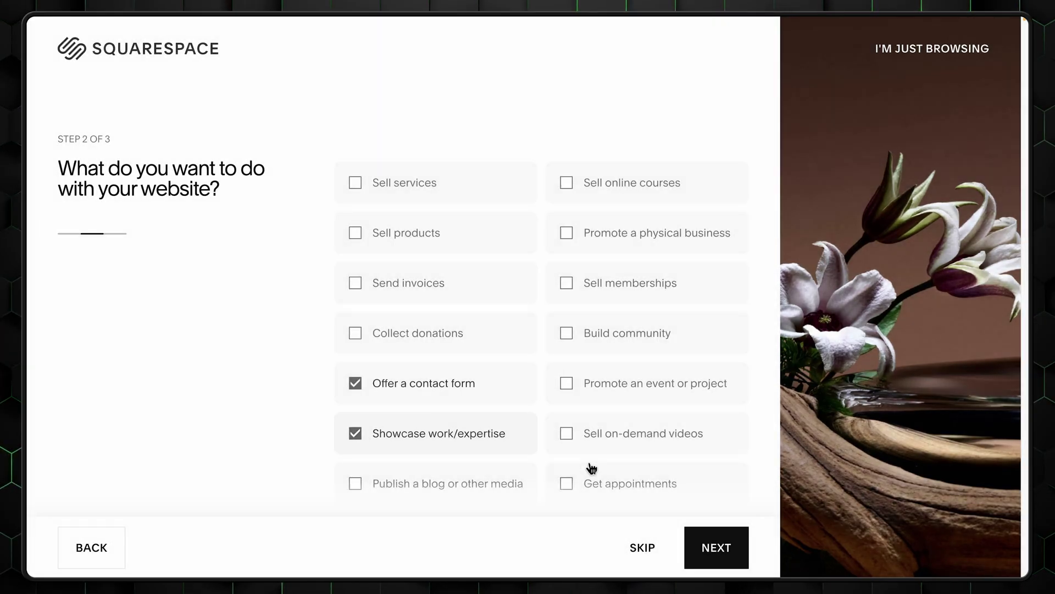
left_click(720, 549)
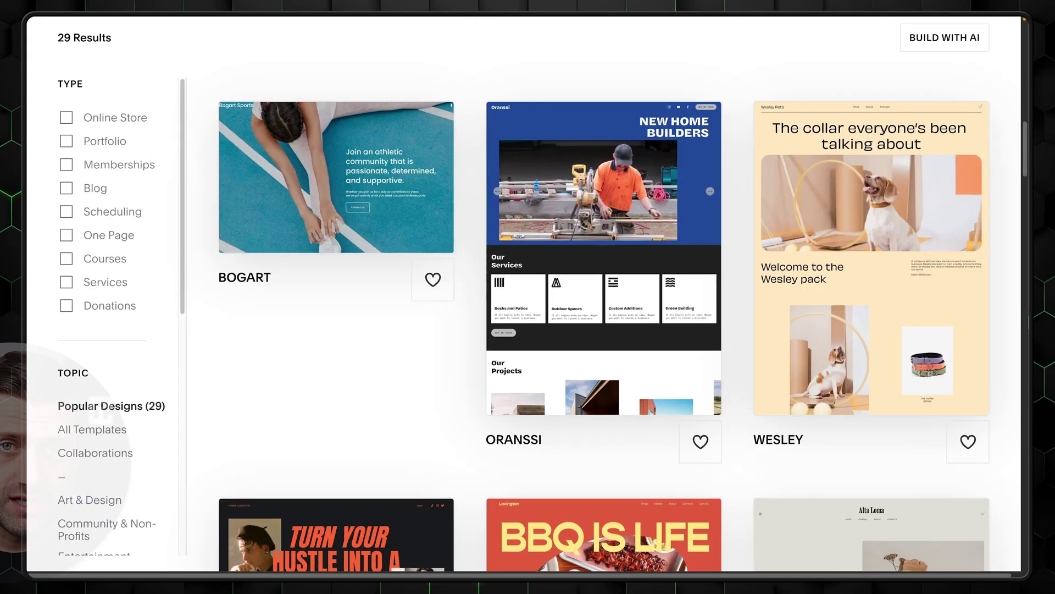
Scroll down through the designer template gallery
scroll(605, 319, "down", 2)
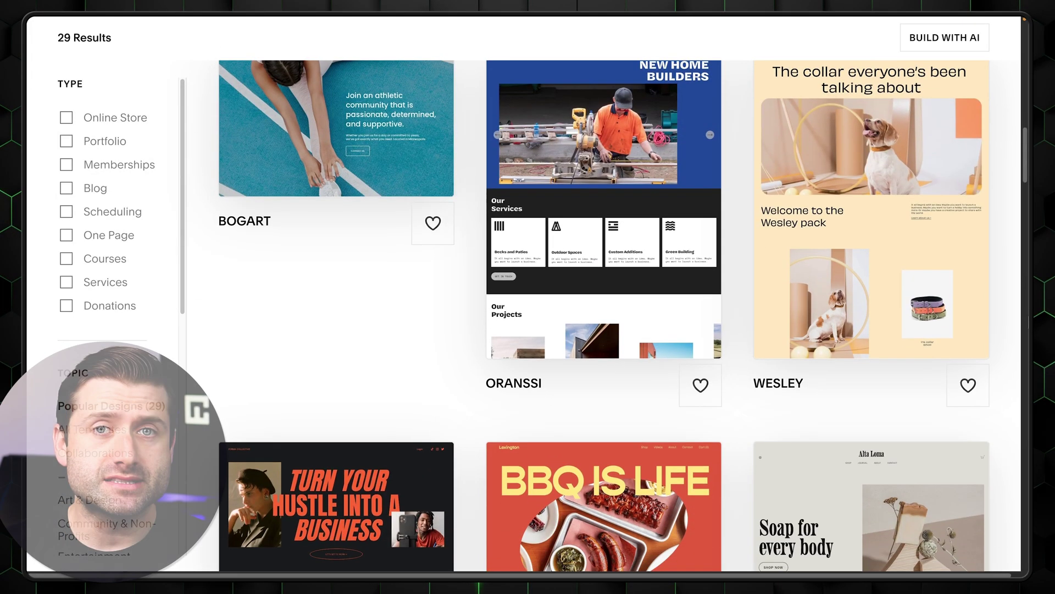
scroll(605, 319, "down", 4)
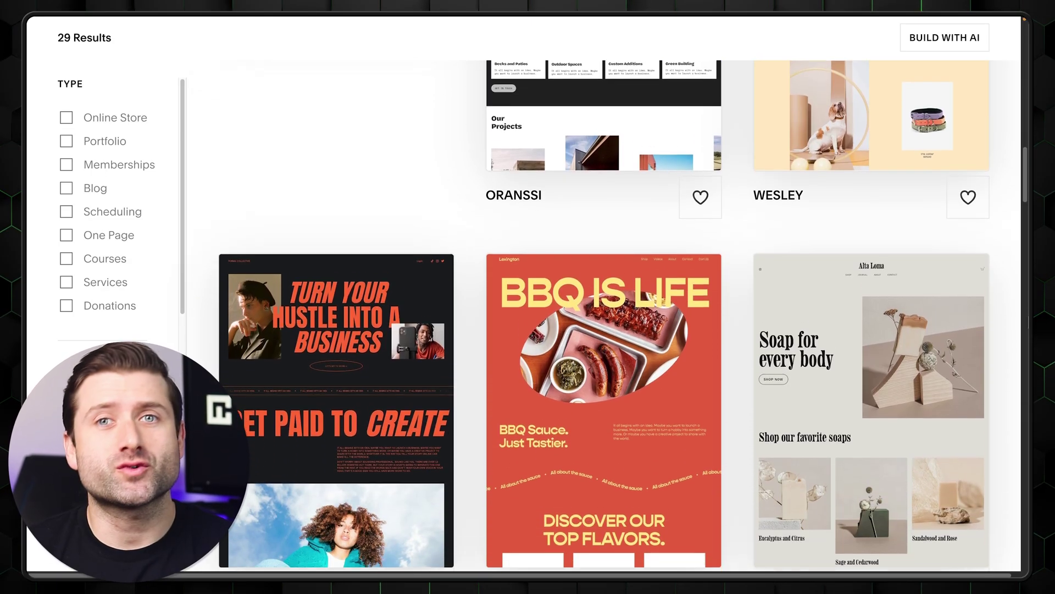
scroll(604, 319, "down", 4)
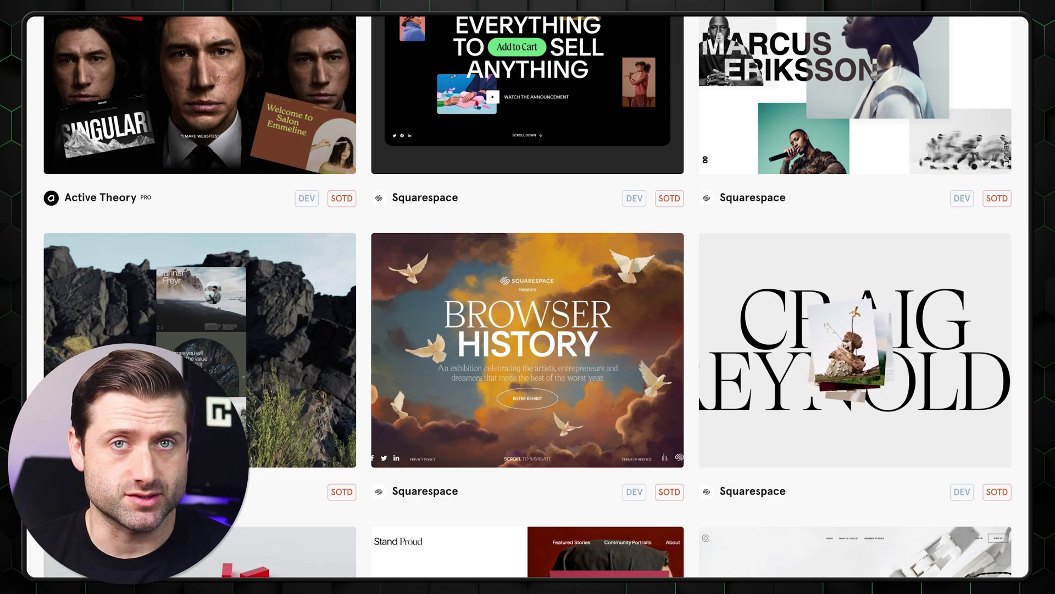
scroll(528, 297, "down", 5)
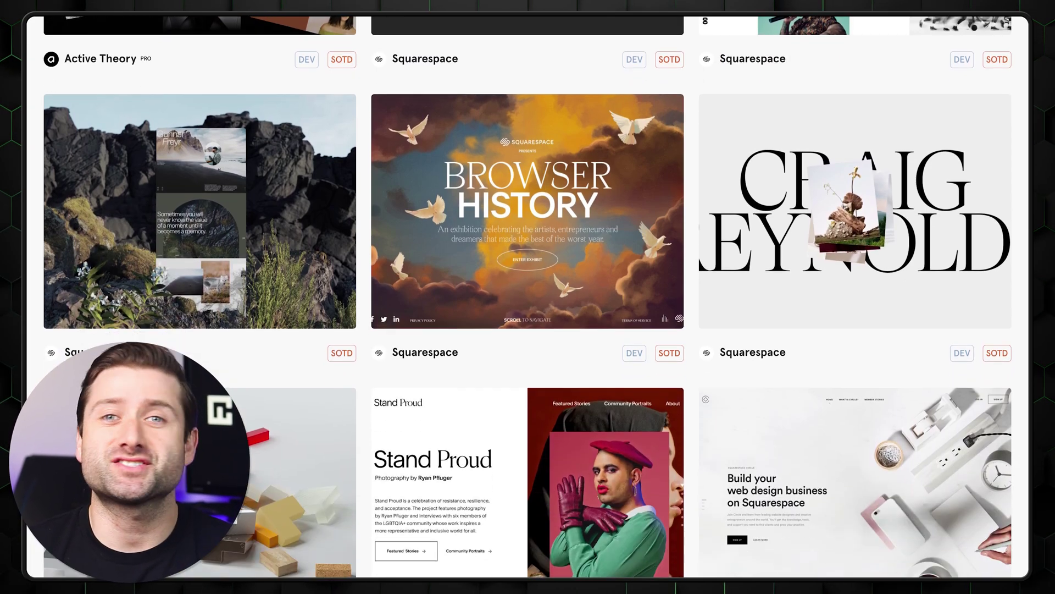
scroll(528, 297, "down", 5)
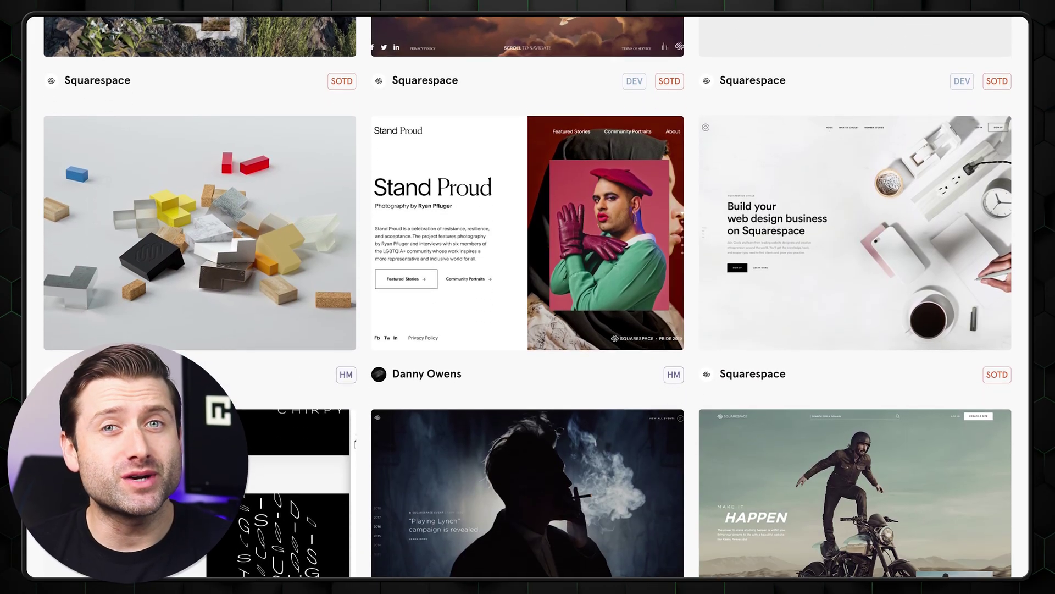
scroll(528, 297, "down", 5)
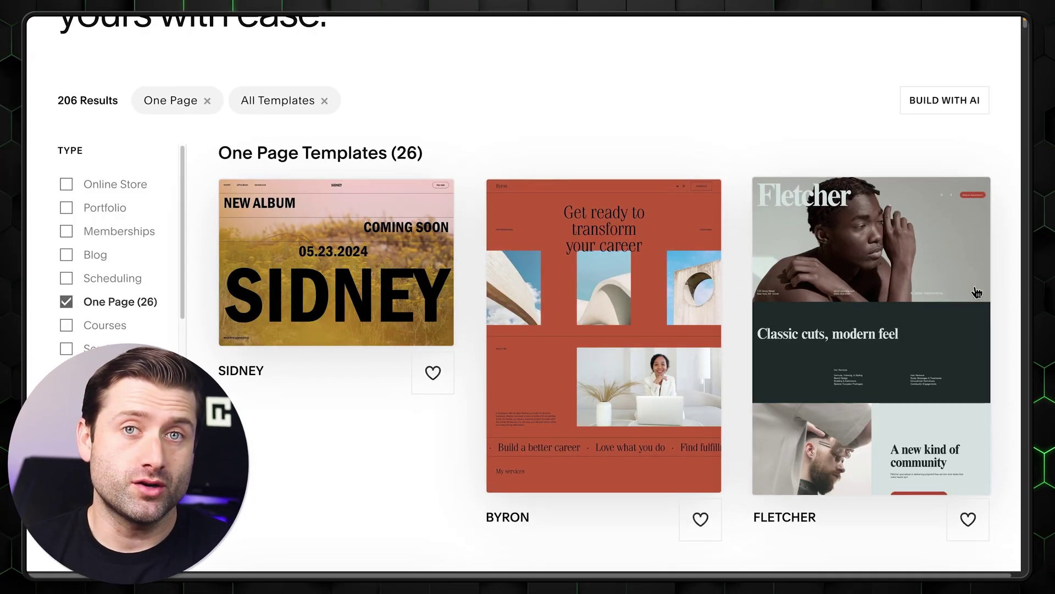
scroll(1003, 299, "down", 6)
scroll(1003, 304, "down", 12)
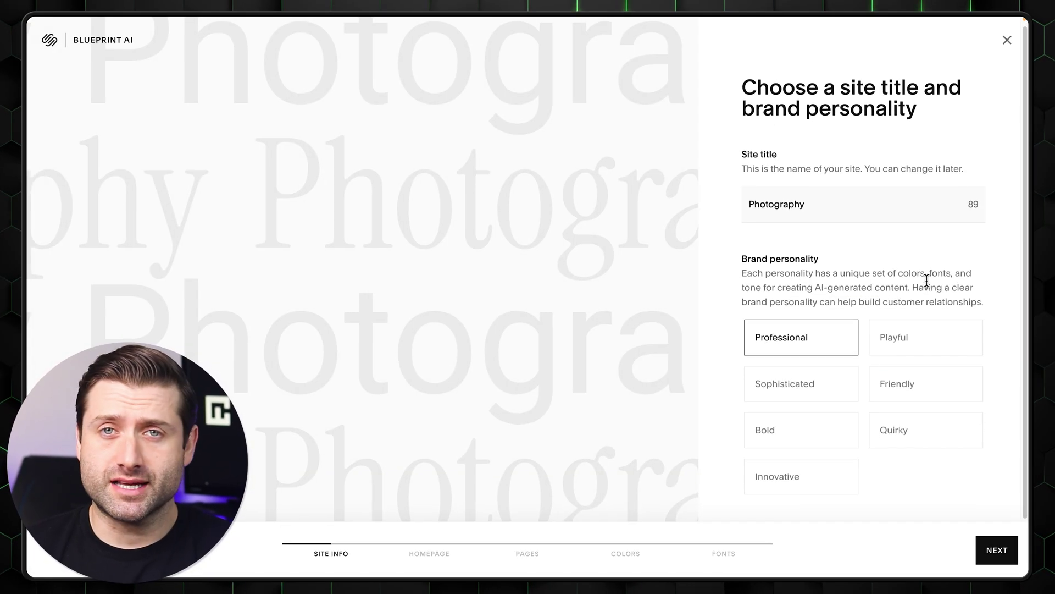
Try the Playful, Bold, Friendly, Innovative and Quirky personalities, and toggle Digital Products on and off
left_click(922, 333)
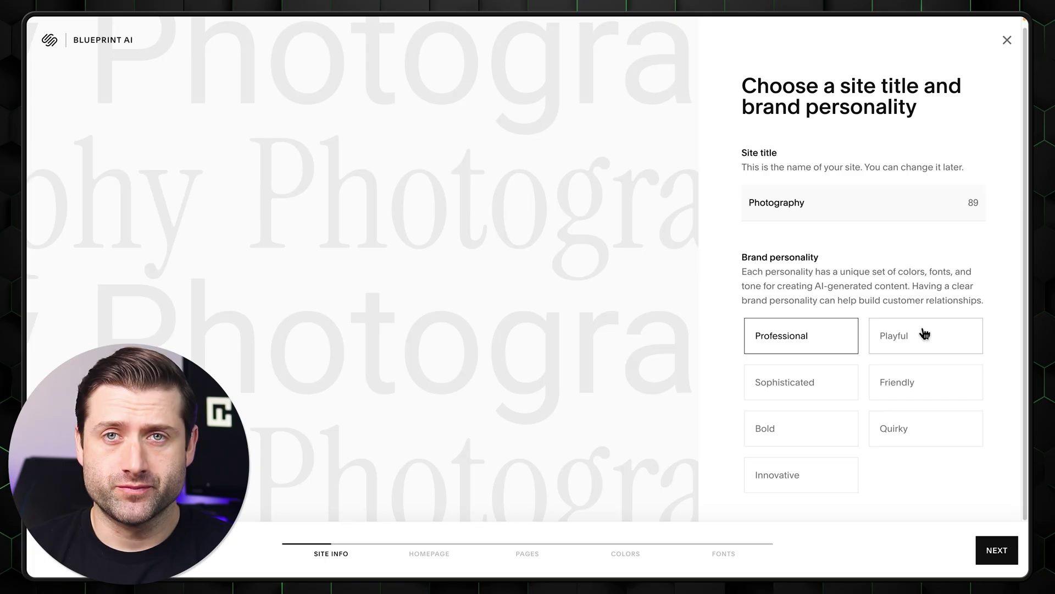
left_click(804, 436)
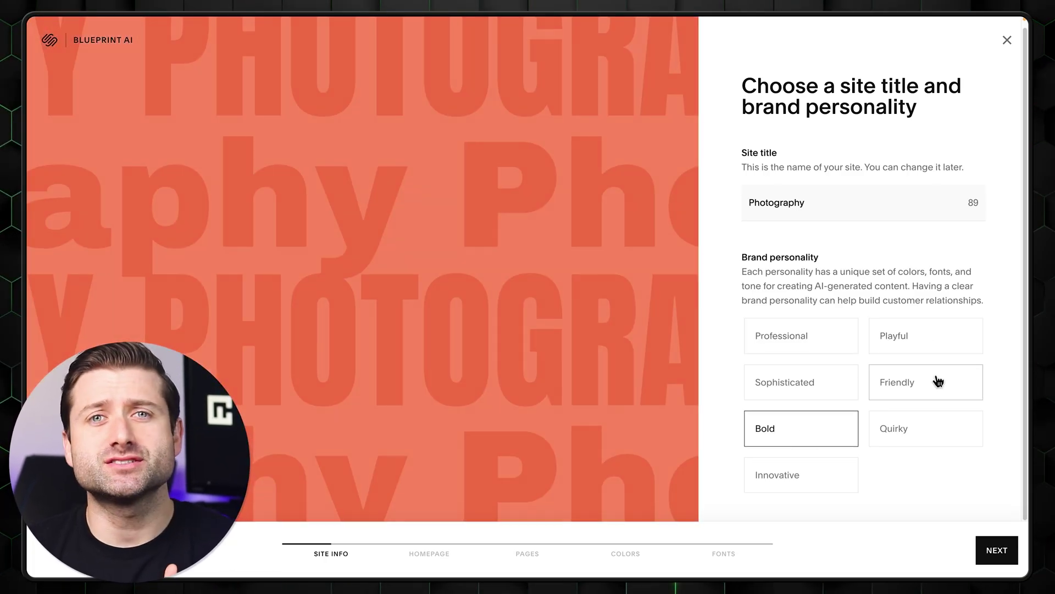
left_click(938, 381)
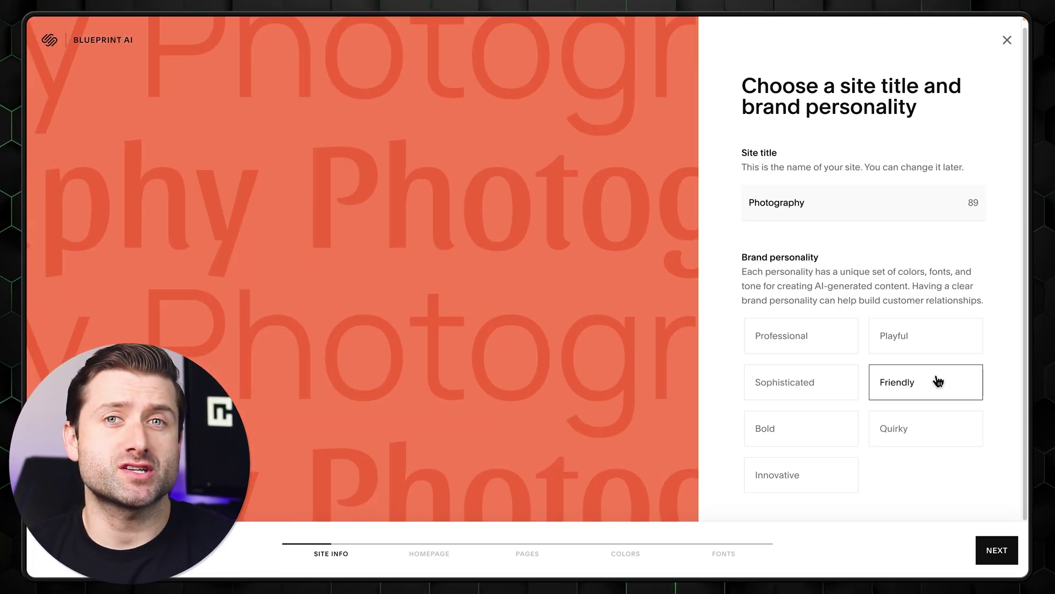
left_click(853, 475)
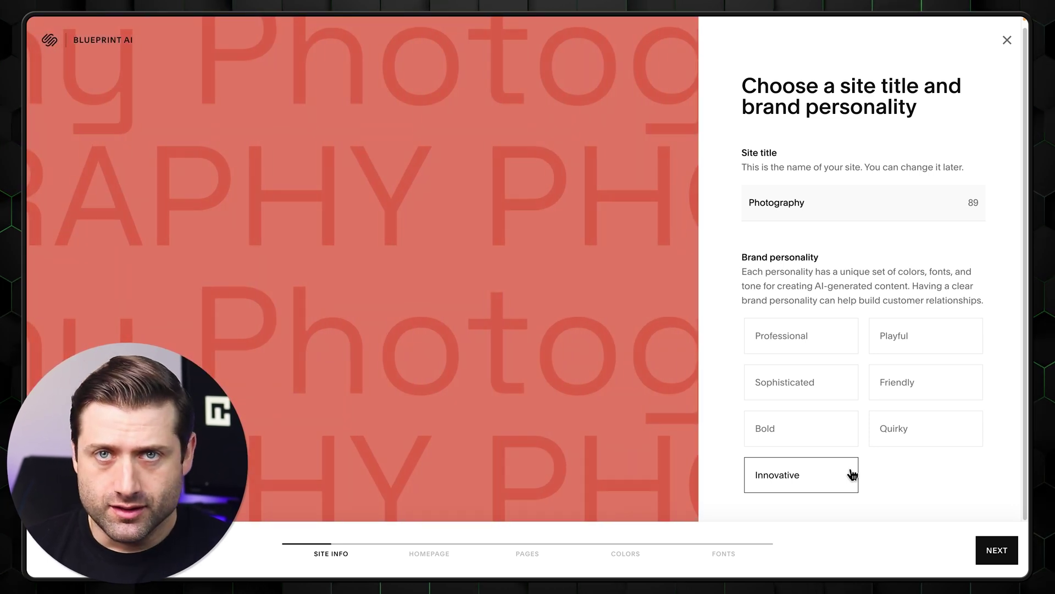
left_click(915, 429)
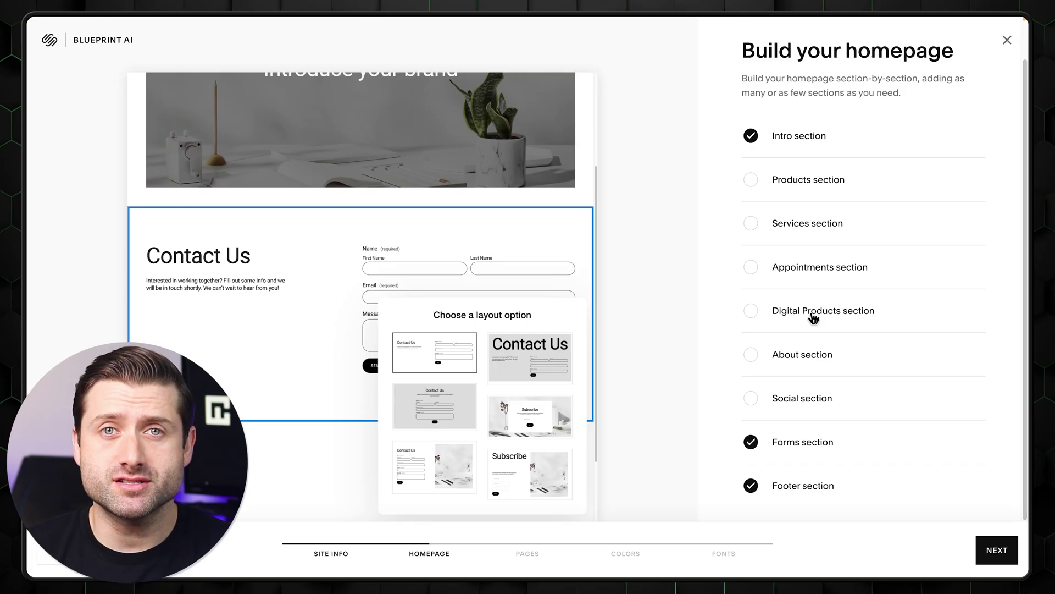
left_click(813, 318)
left_click(813, 318)
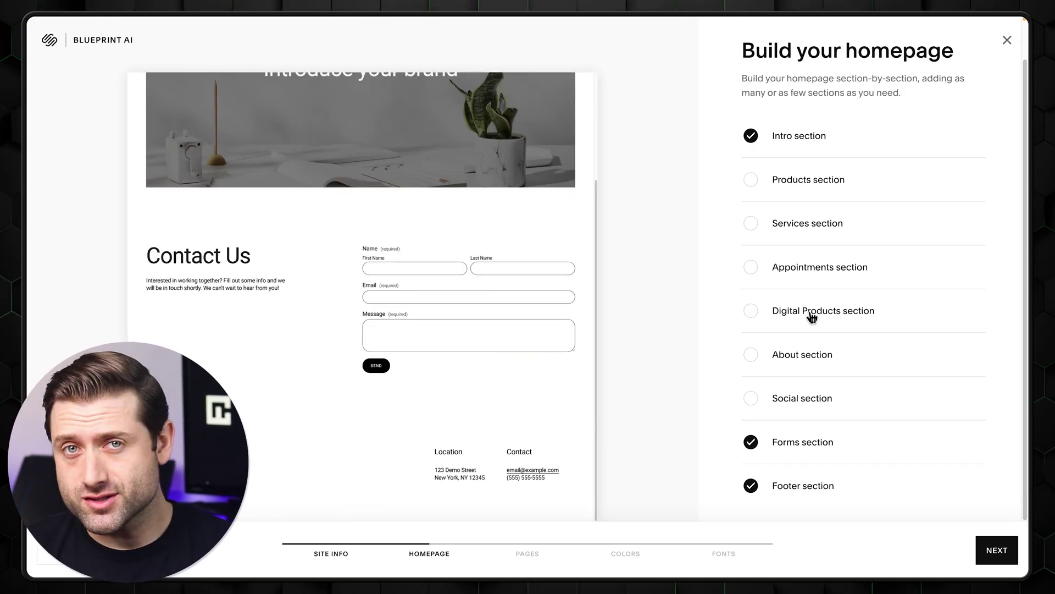
Preview several intro layouts, ending on large Your Brand Name, then try two Friendly palettes
scroll(461, 360, "up", 3)
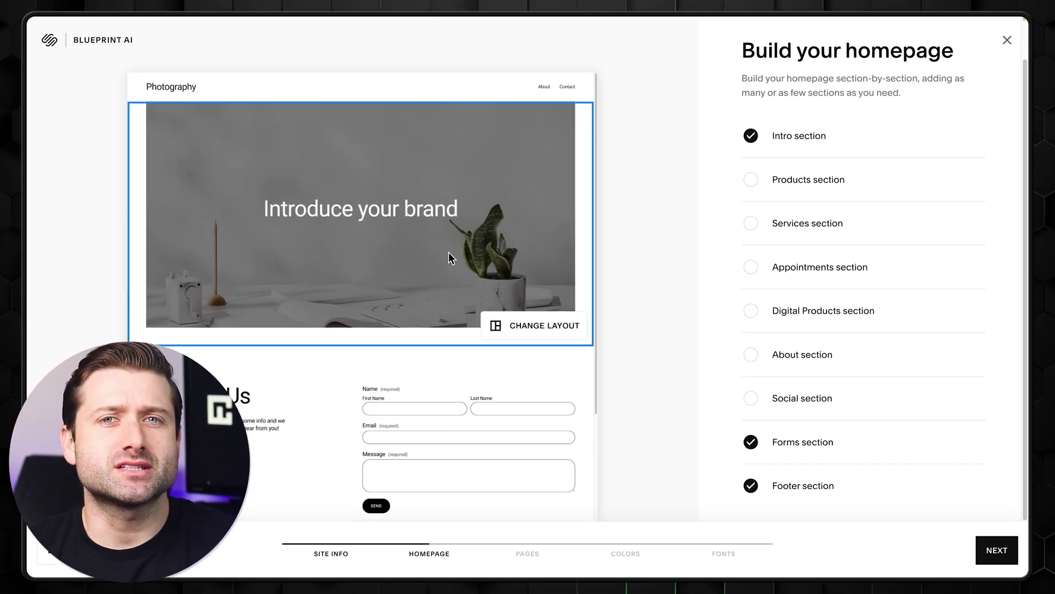
left_click(548, 330)
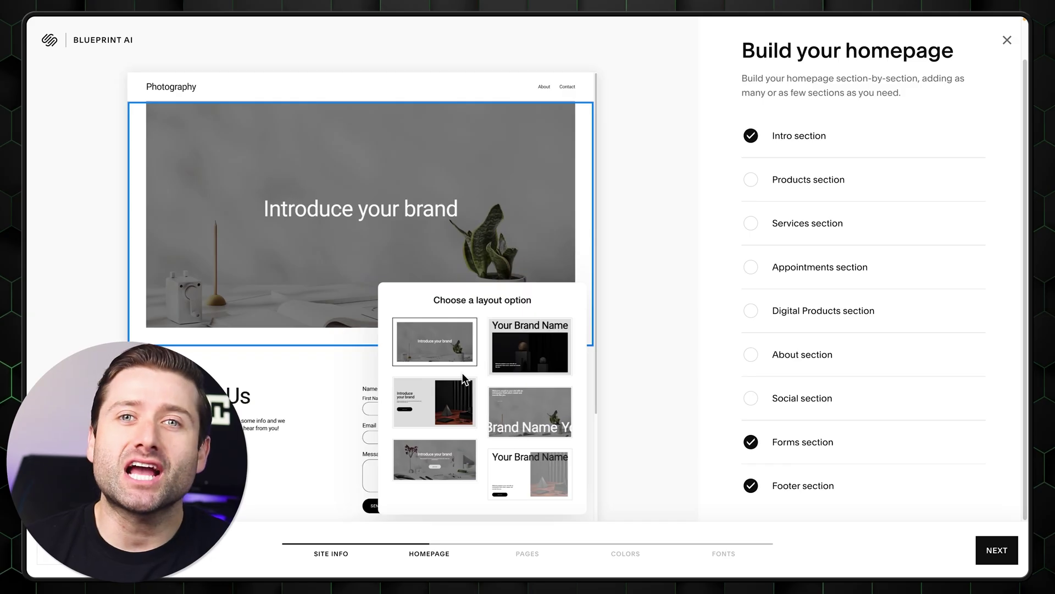
left_click(434, 458)
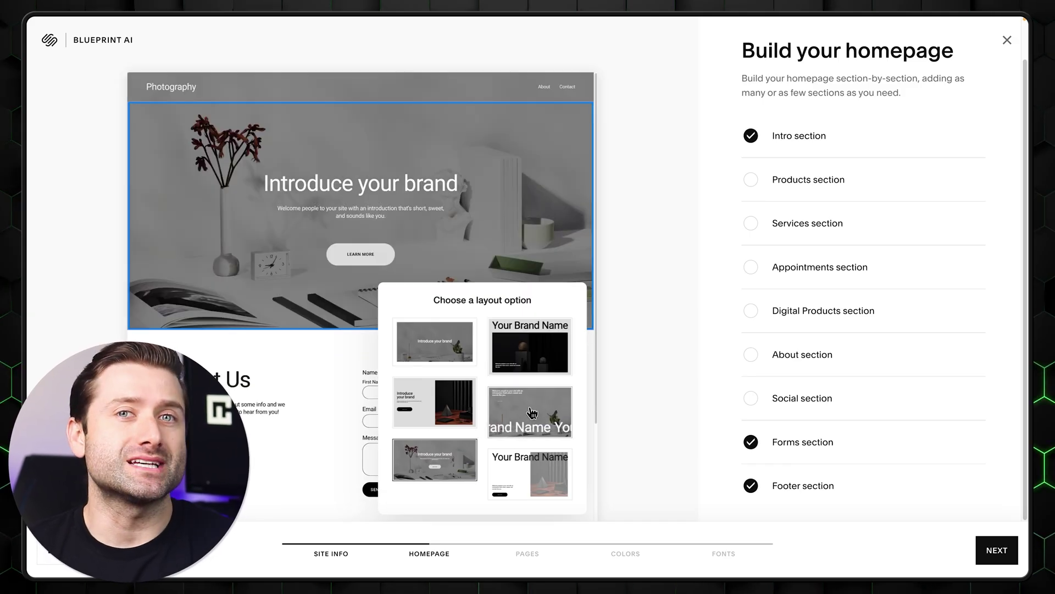
left_click(532, 413)
scroll(532, 418, "down", 2)
left_click(528, 456)
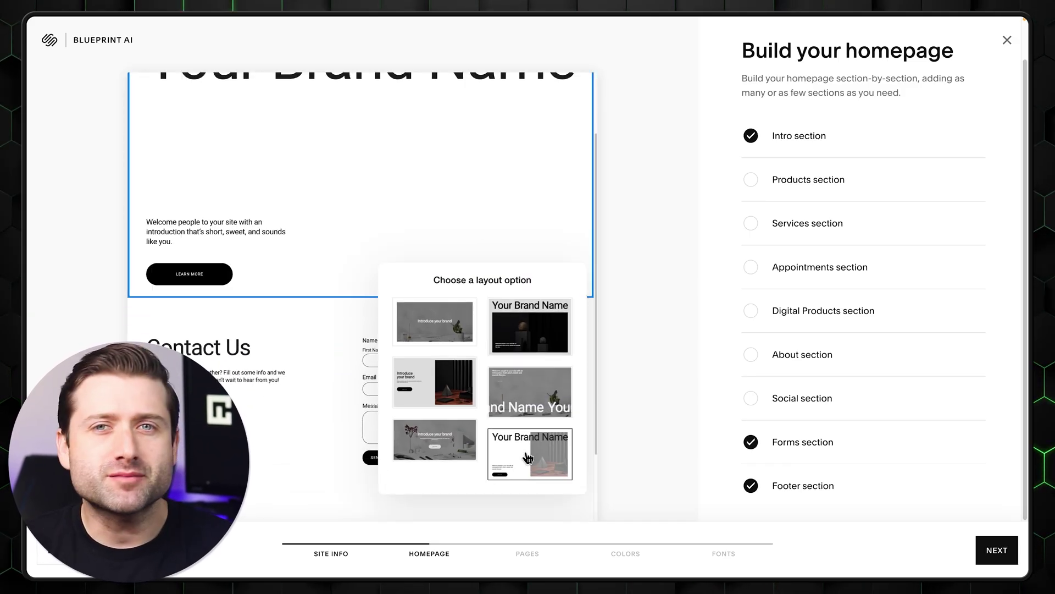
scroll(533, 385, "up", 1)
left_click(537, 347)
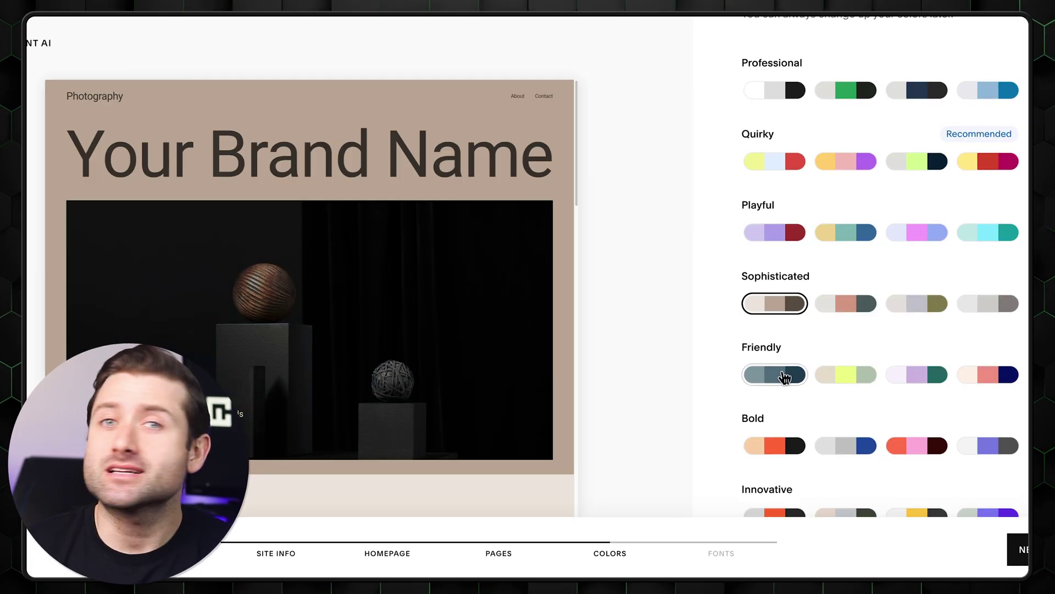
left_click(844, 376)
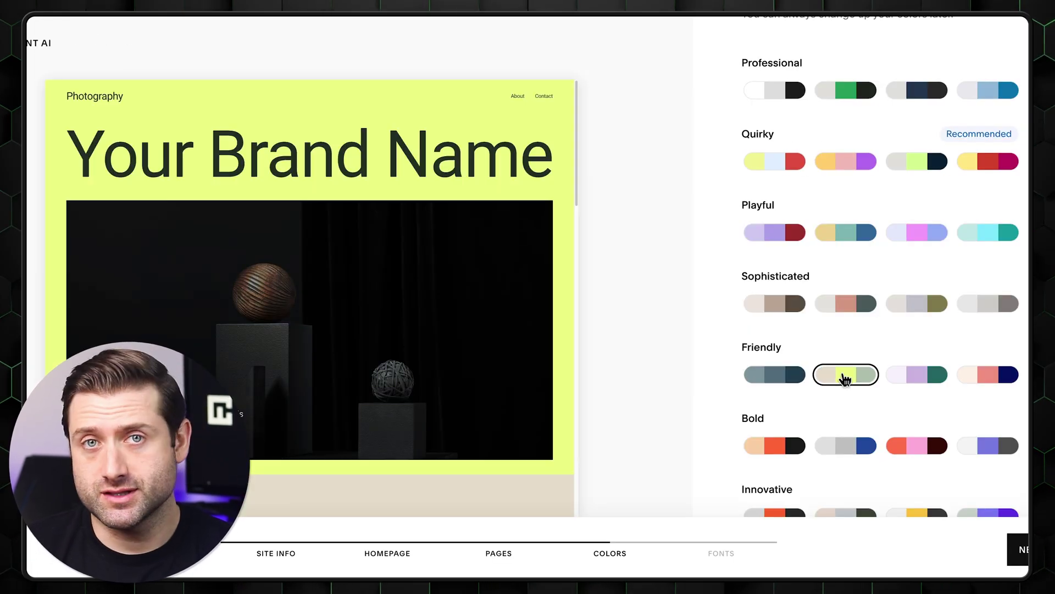
left_click(929, 376)
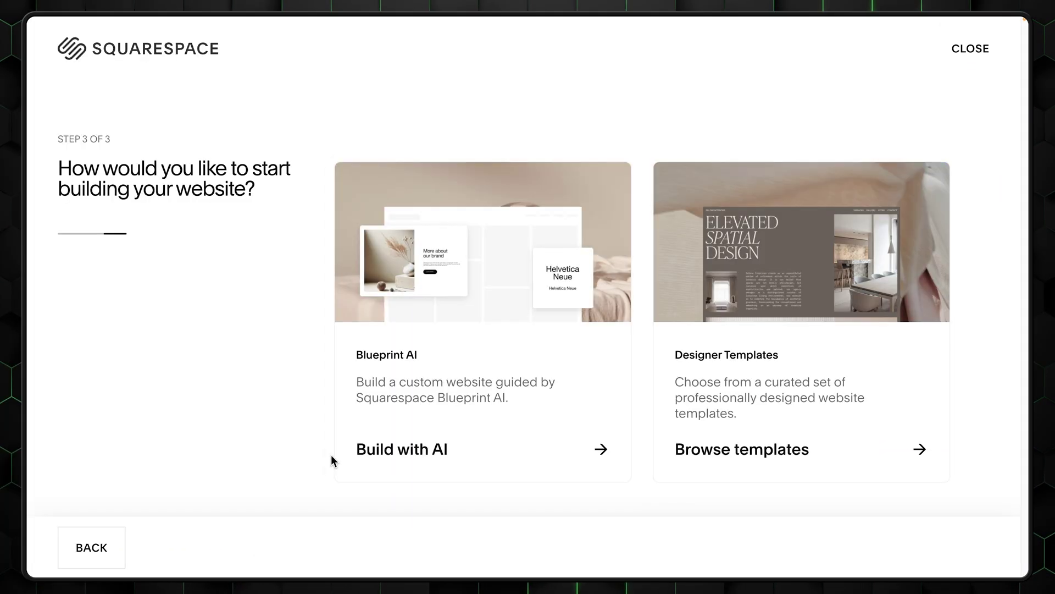
Start a Blueprint AI build and enter 'Portfolio' as the site title
left_click(451, 450)
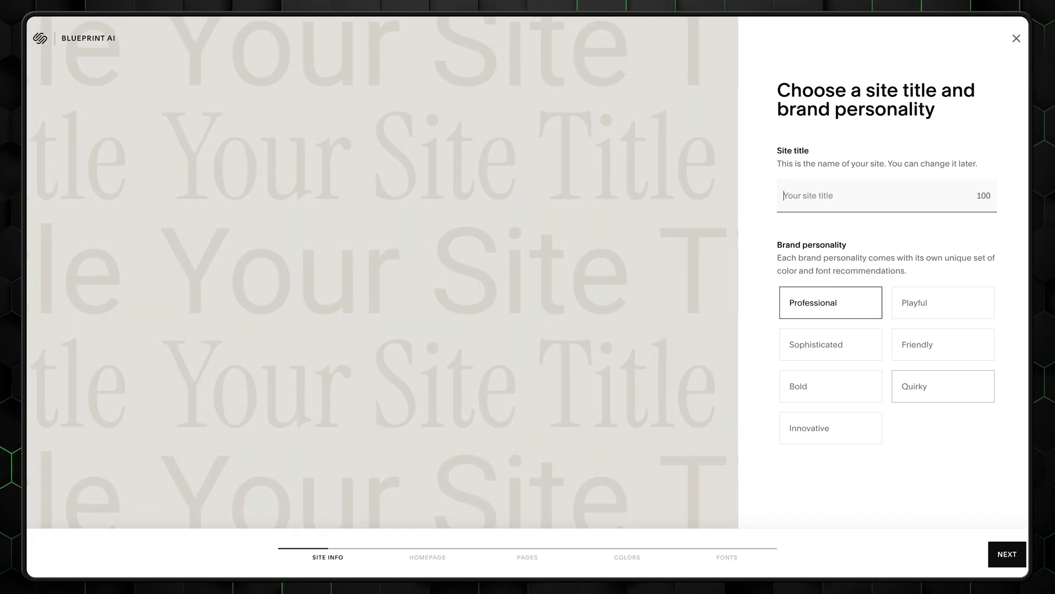
type("Por")
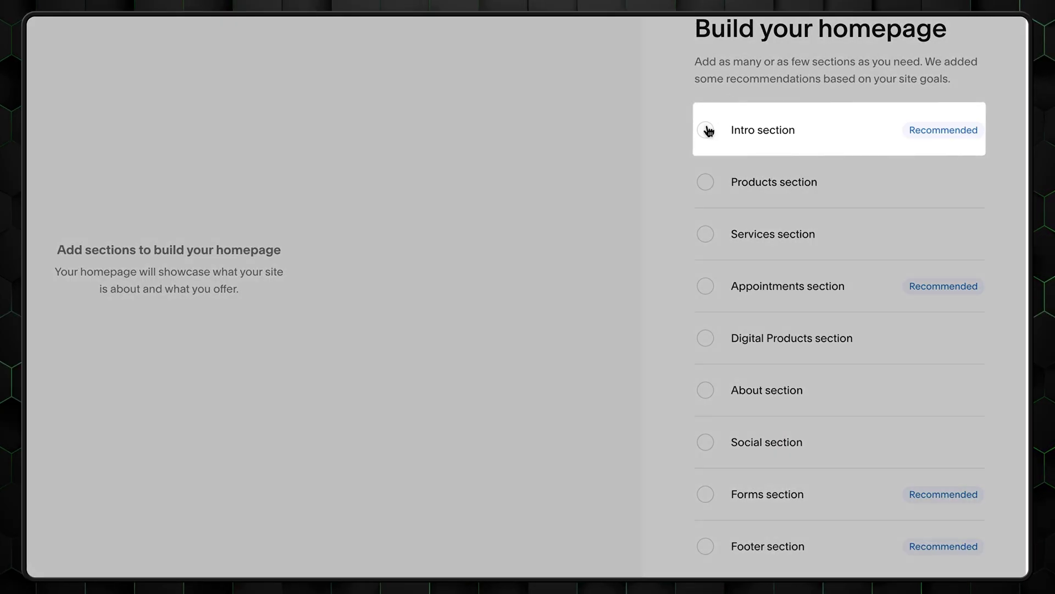
Add Intro and Footer sections, using the footer layout with email and social links
left_click(706, 131)
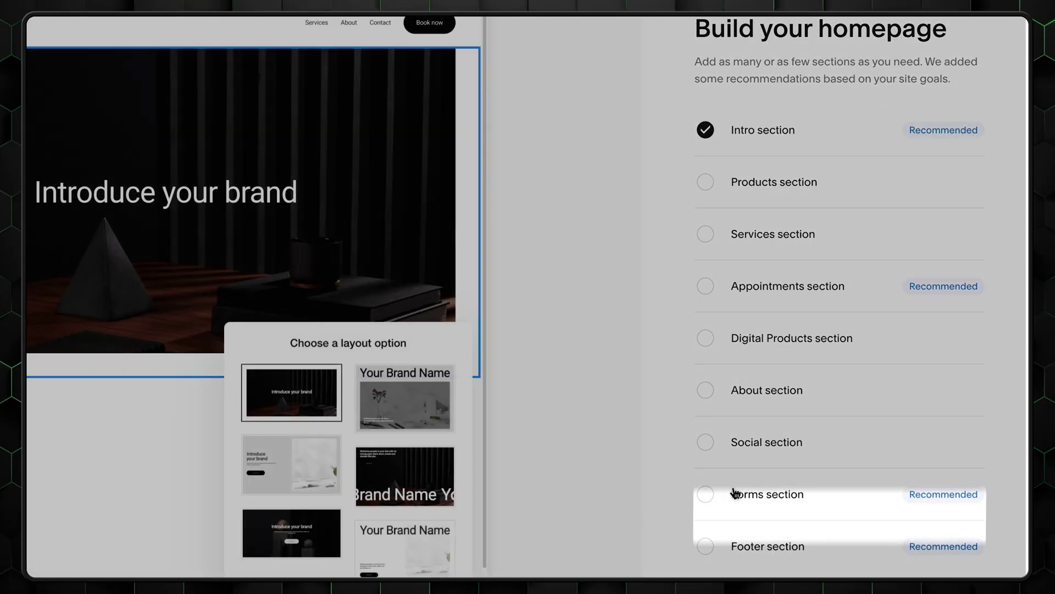
left_click(708, 547)
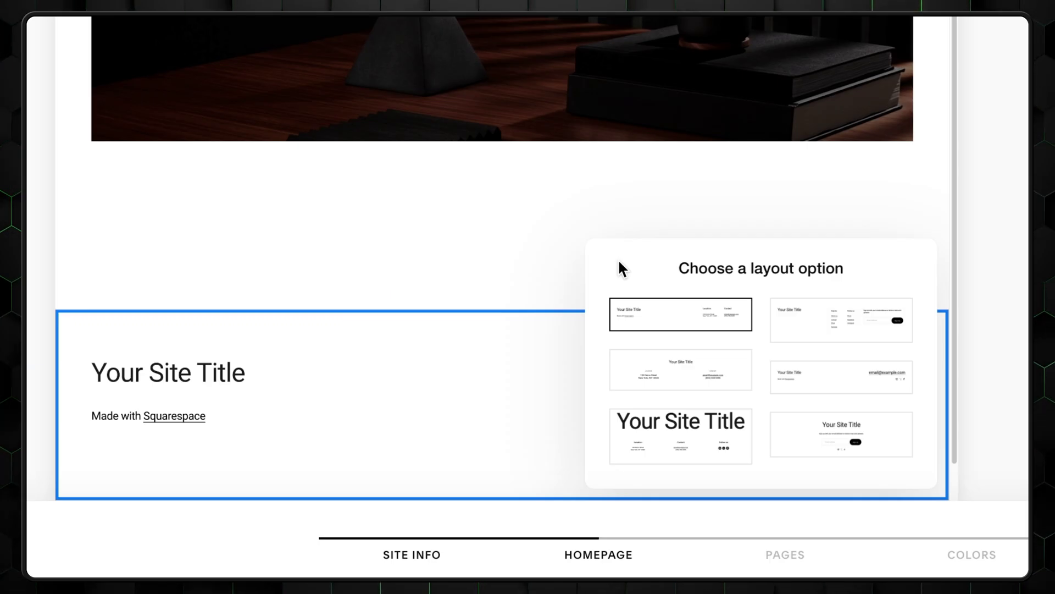
left_click(875, 380)
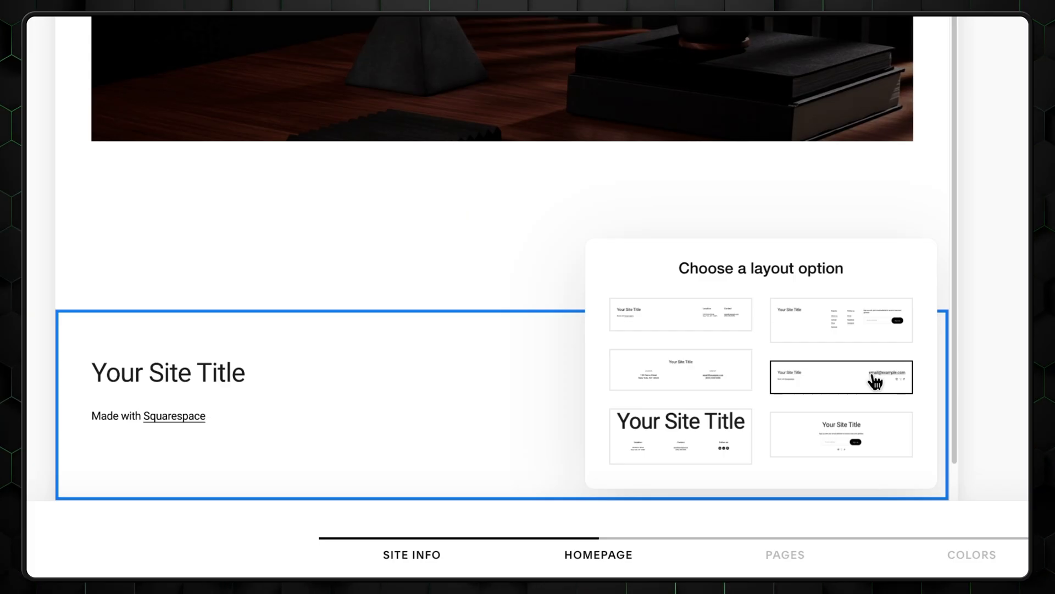
left_click(534, 254)
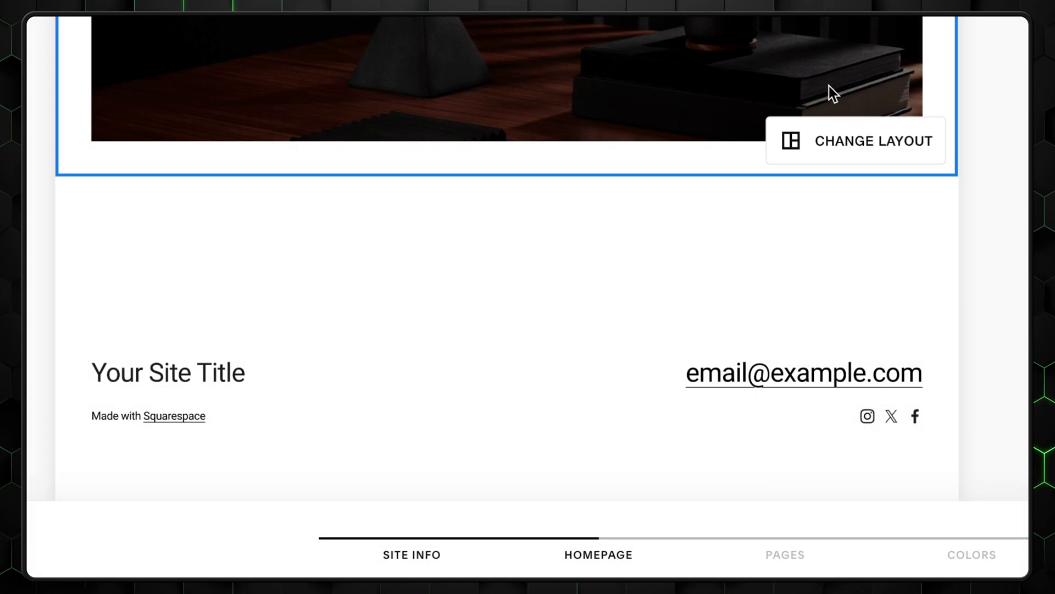
Apply the white intro layout with the huge Your Brand Name heading
left_click(866, 141)
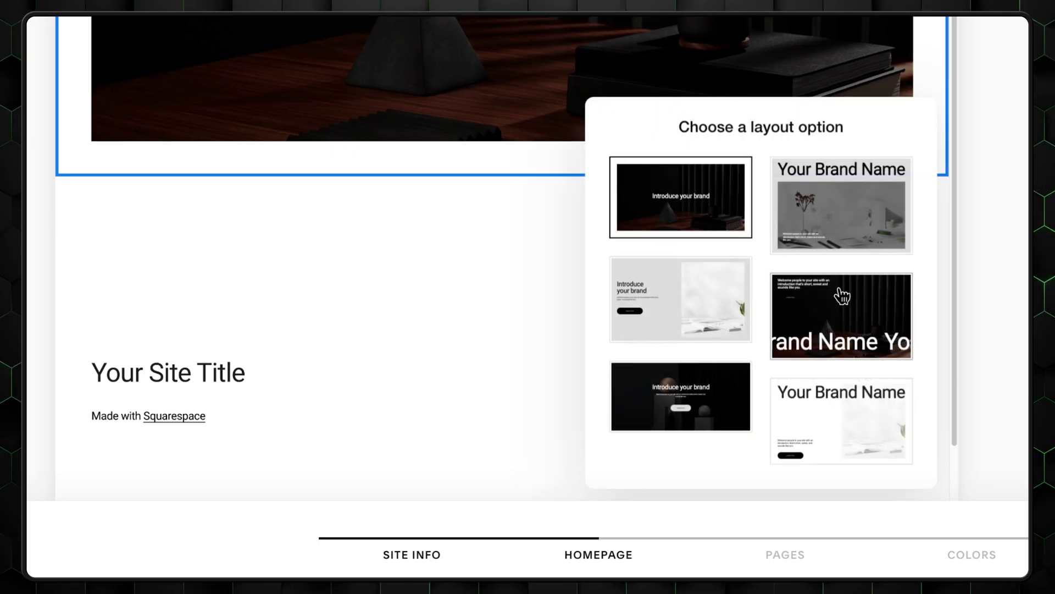
left_click(832, 431)
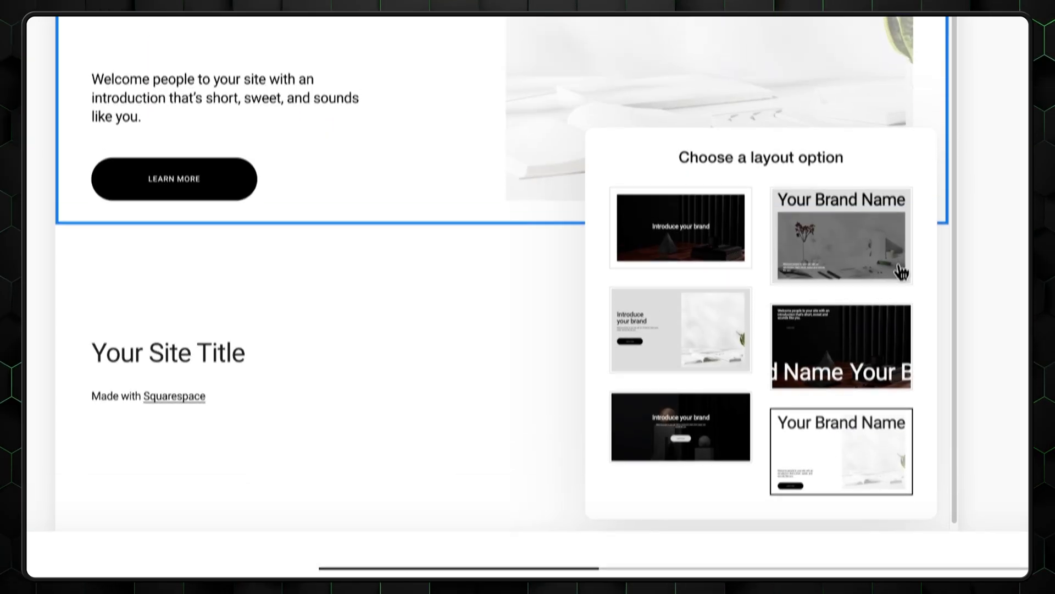
scroll(382, 170, "up", 7)
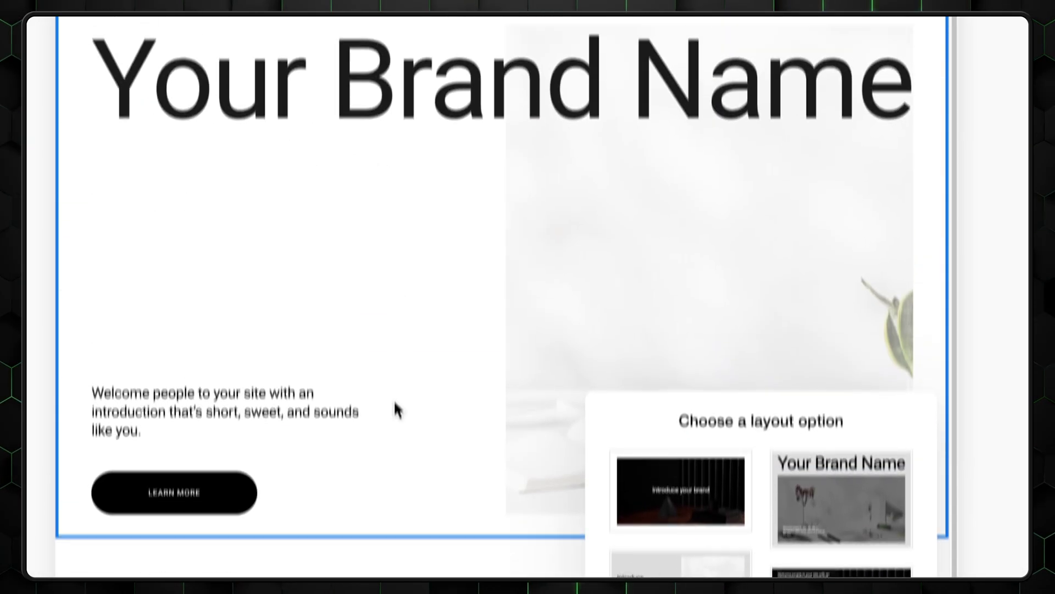
left_click(997, 379)
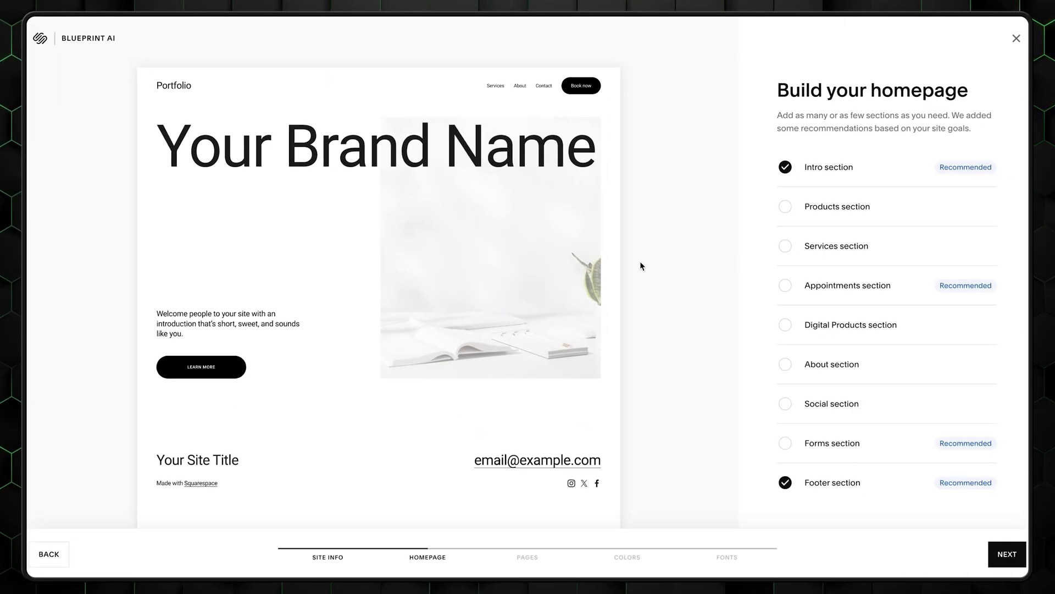
Drop the Appointments page, keeping About, Contact and Services, and continue to colours
left_click(997, 553)
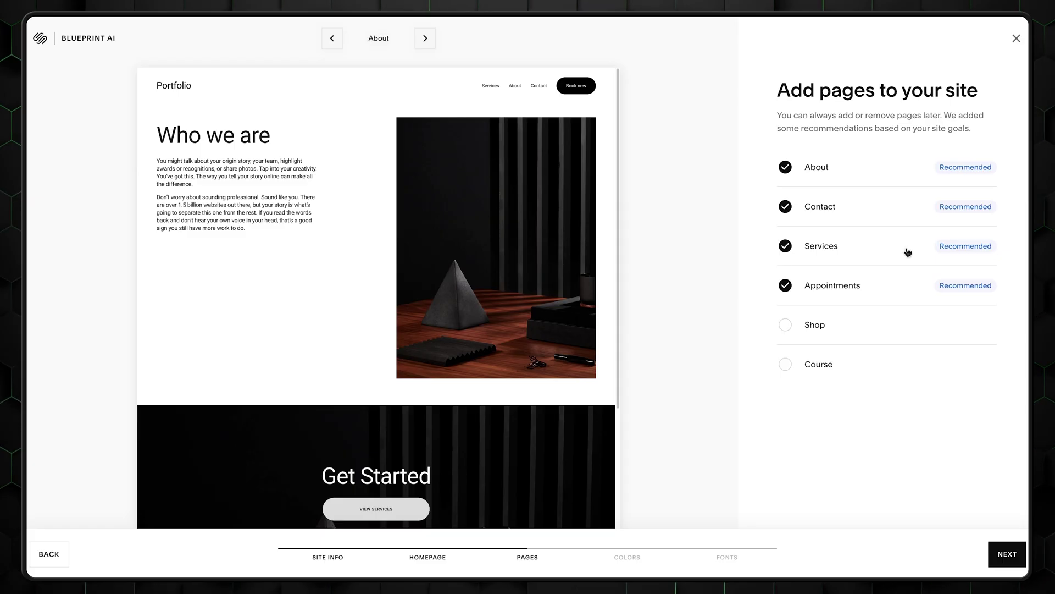
left_click(787, 287)
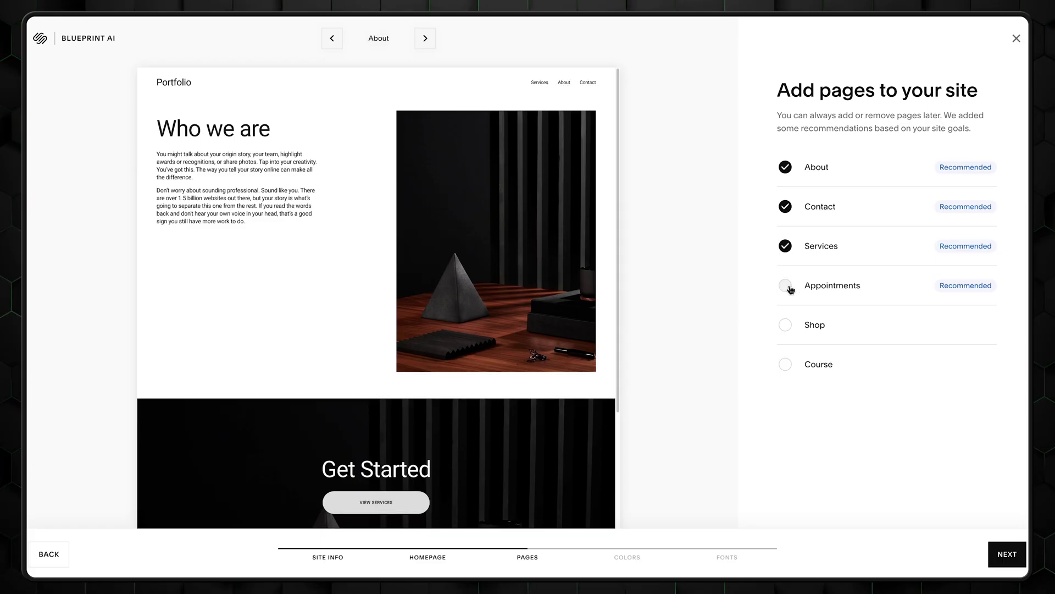
left_click(1007, 554)
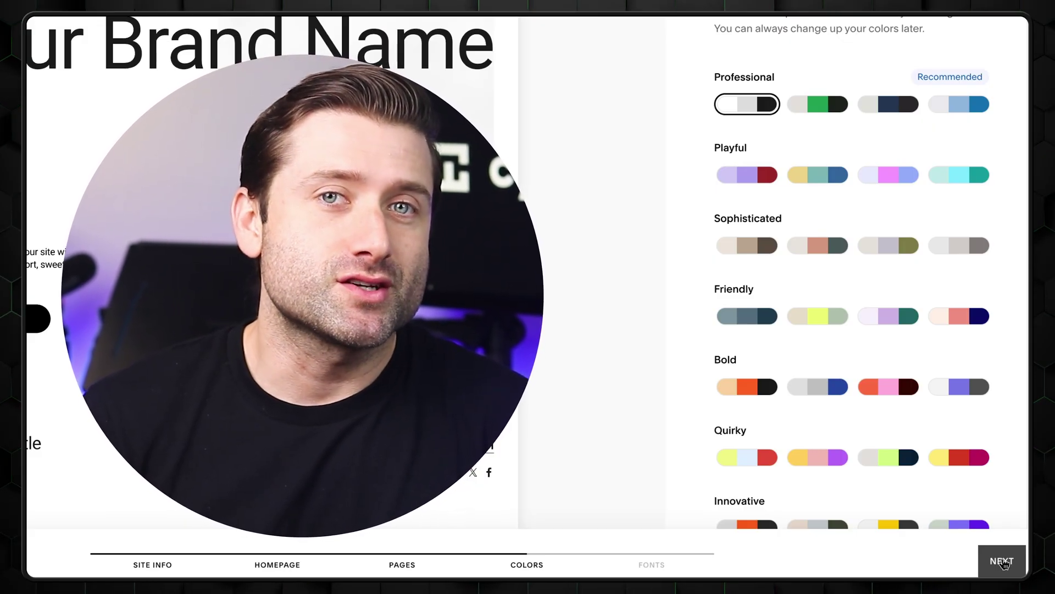
Keep the first black-and-white Professional palette and continue to Fonts
left_click(1002, 561)
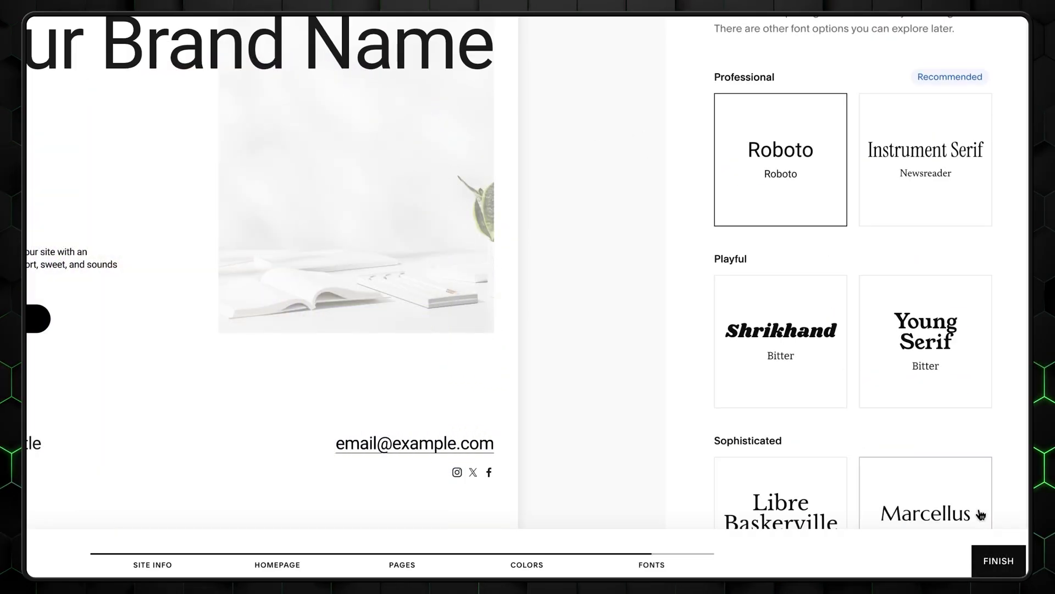
Keep the Roboto Professional font pairing, finish setup, and close the Start selling dialog
scroll(832, 383, "down", 12)
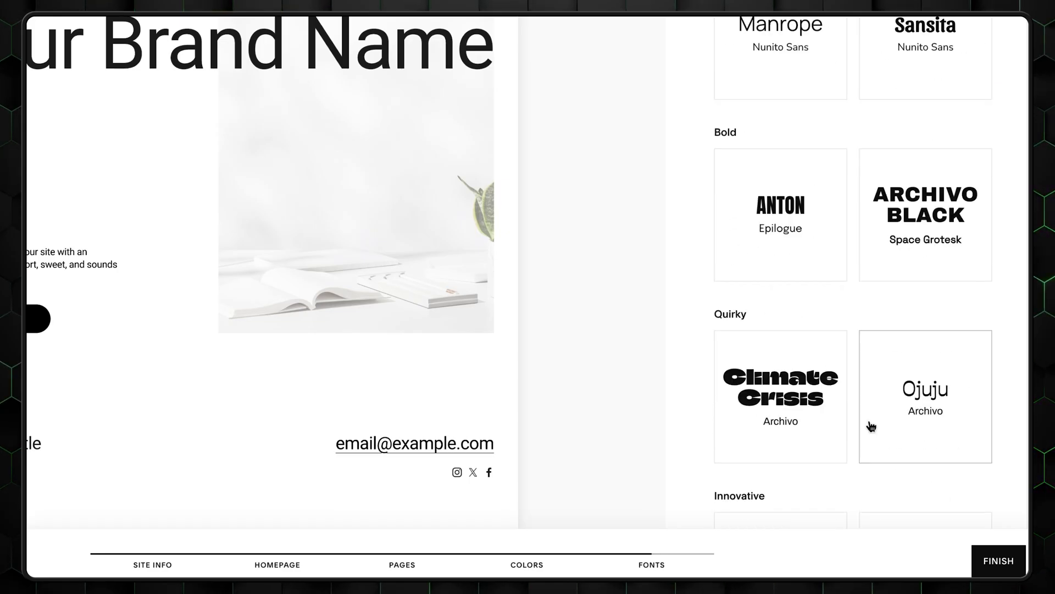
scroll(871, 426, "up", 10)
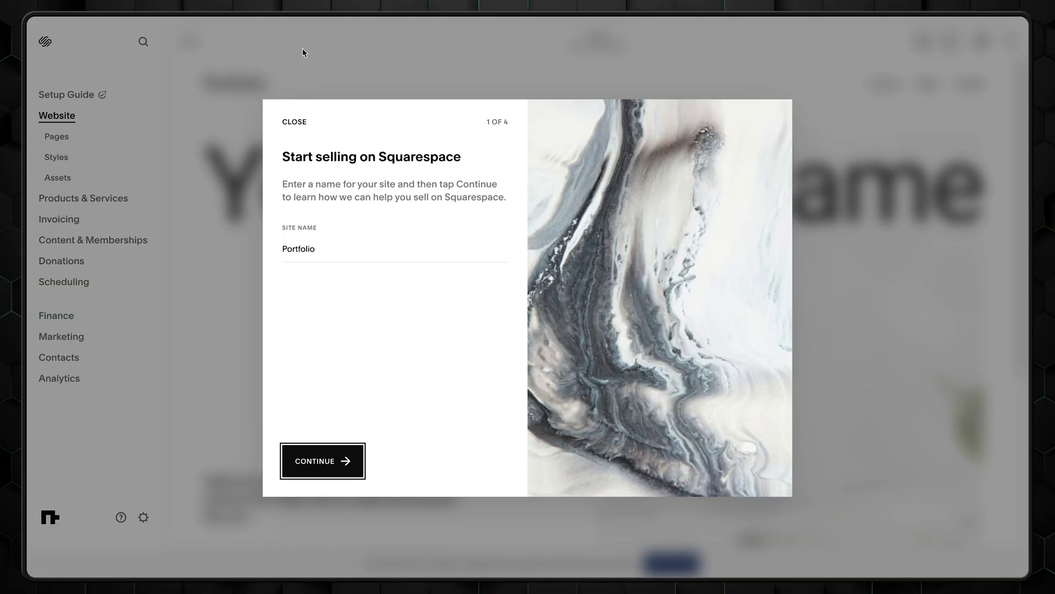
left_click(295, 123)
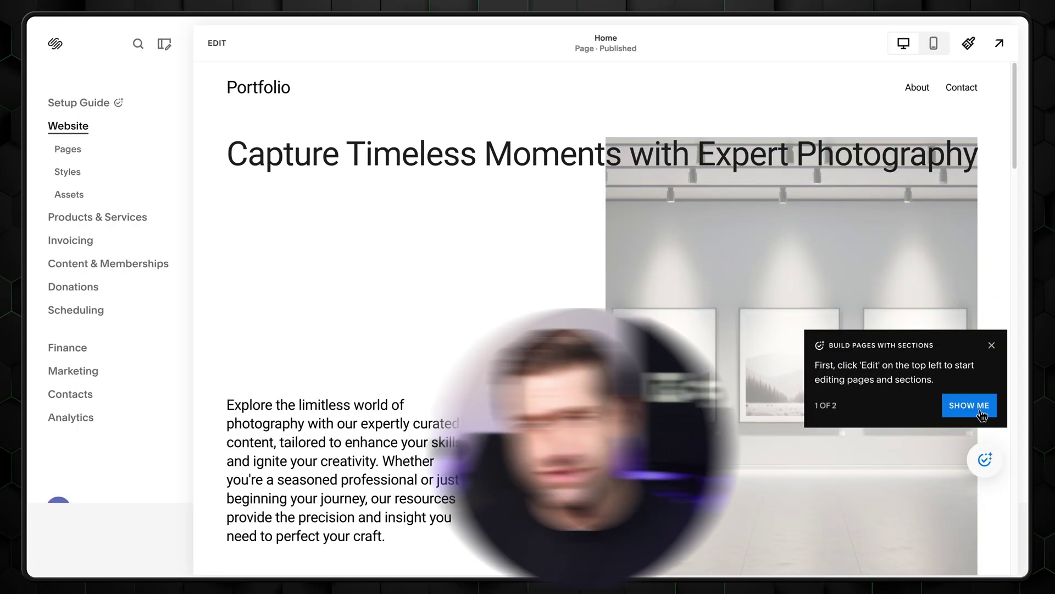
Run the Setup Guide tour on page sections, editing Home and stepping to the final tip
left_click(978, 407)
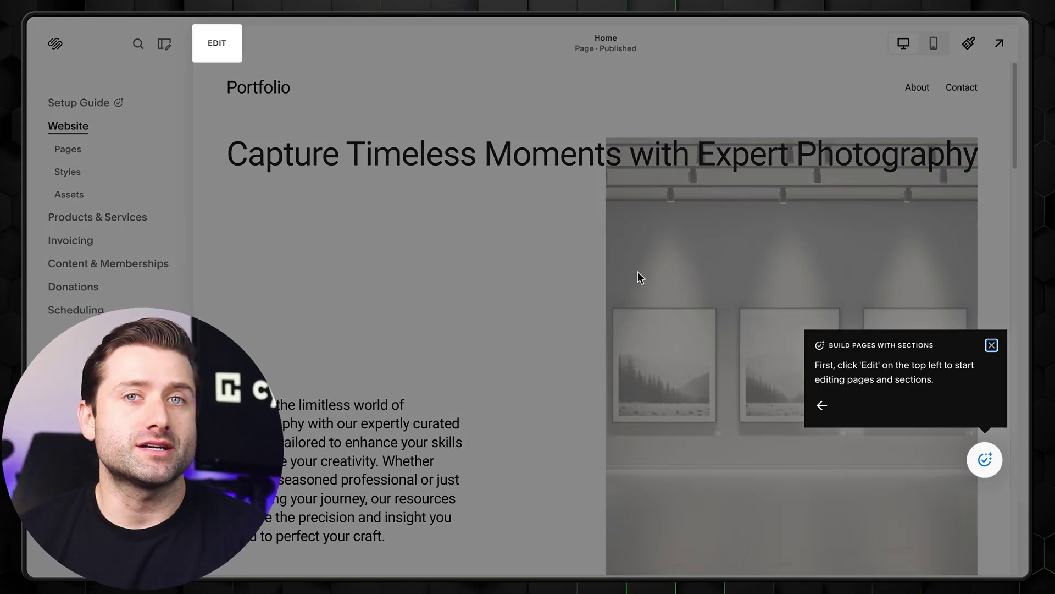
left_click(216, 43)
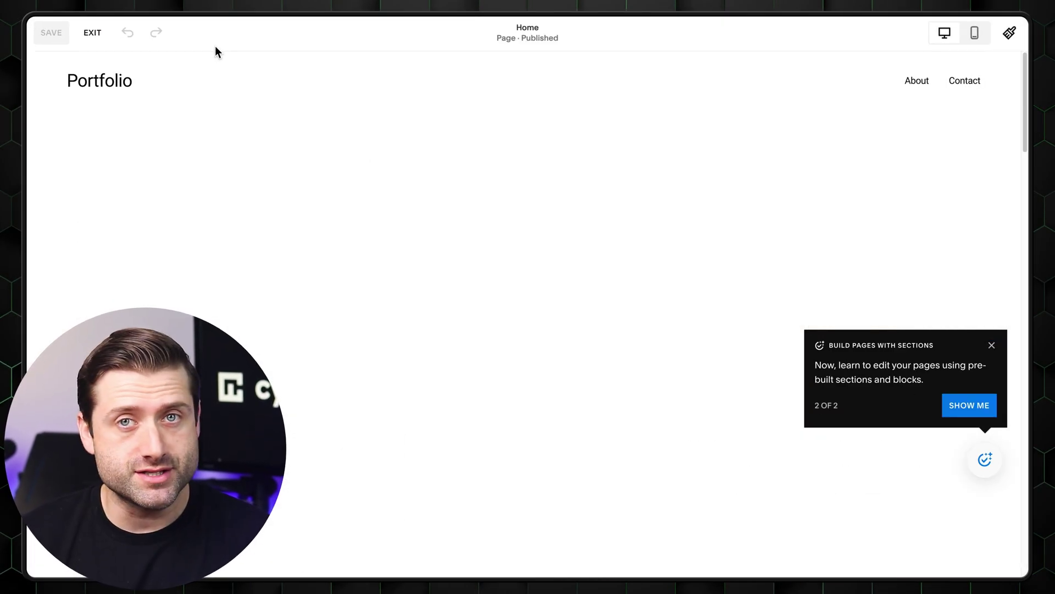
left_click(969, 405)
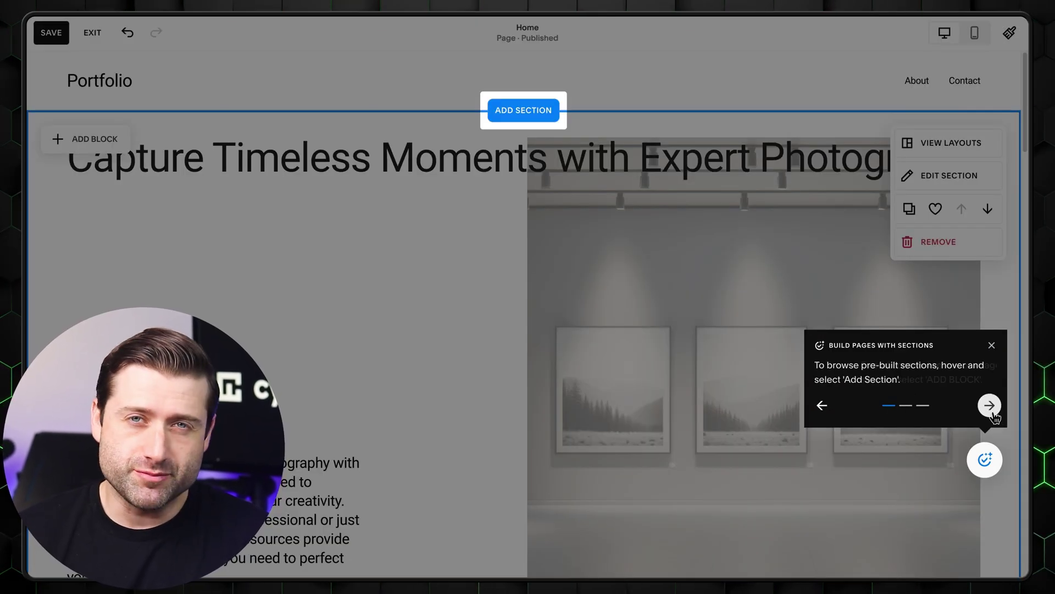
left_click(994, 413)
left_click(994, 414)
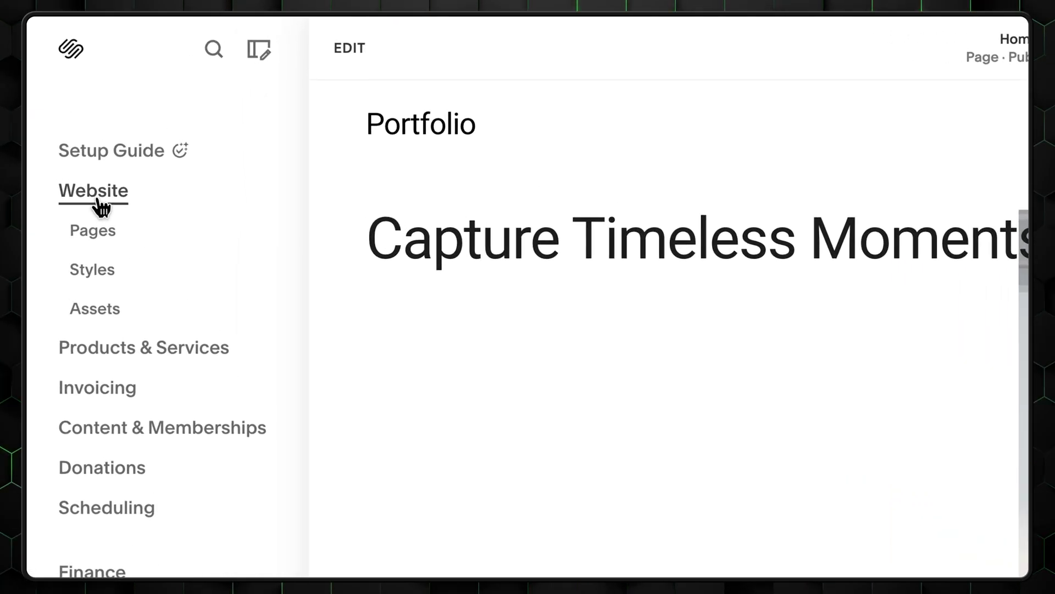
left_click(259, 48)
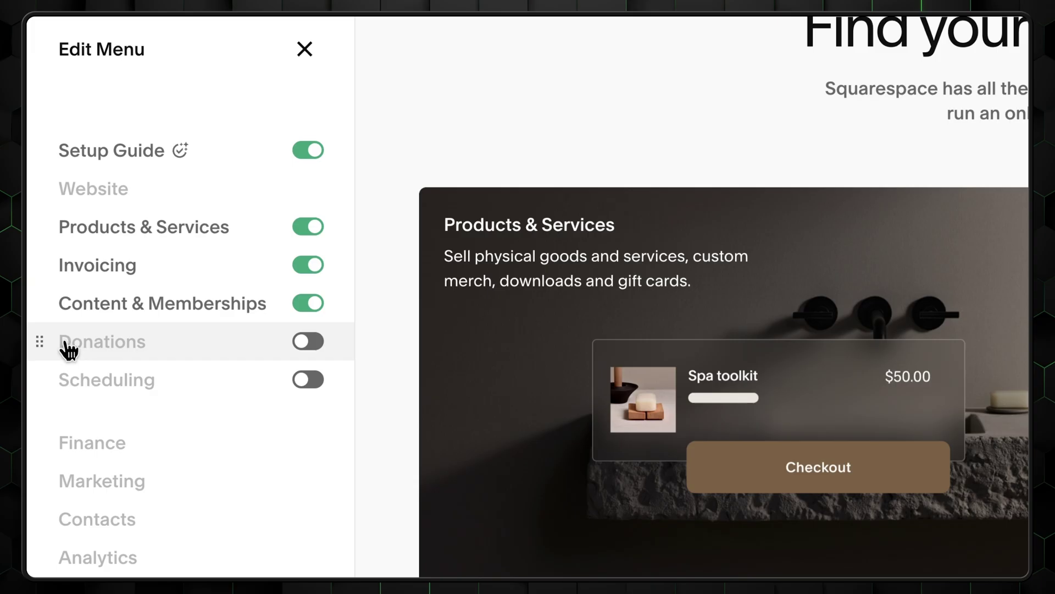
mouse_move(35, 336)
left_mouse_down()
mouse_move(31, 219)
mouse_move(34, 339)
mouse_move(37, 327)
left_mouse_up()
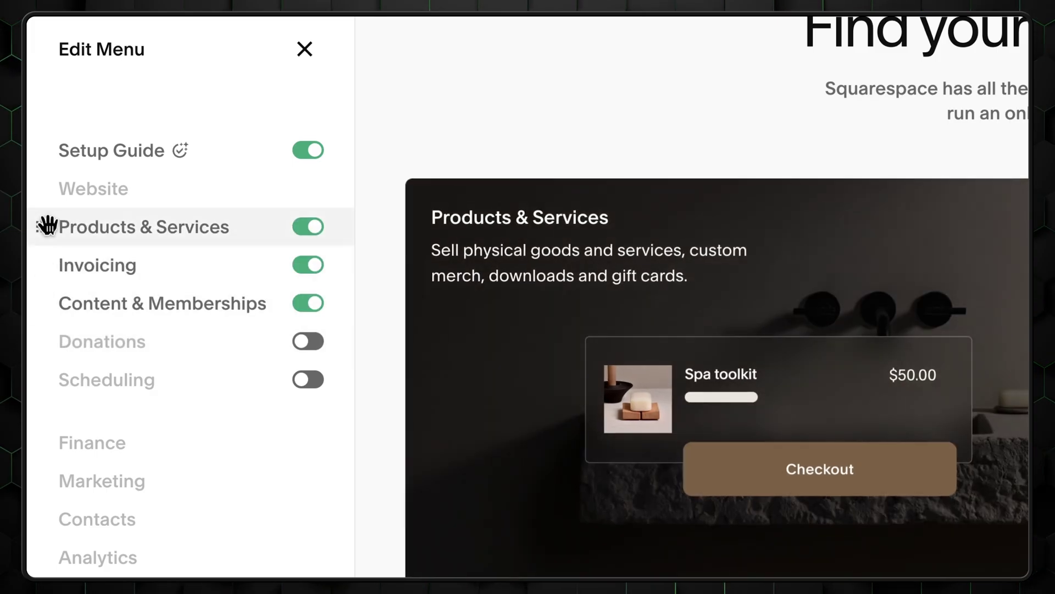
left_click_drag(47, 224, 40, 300)
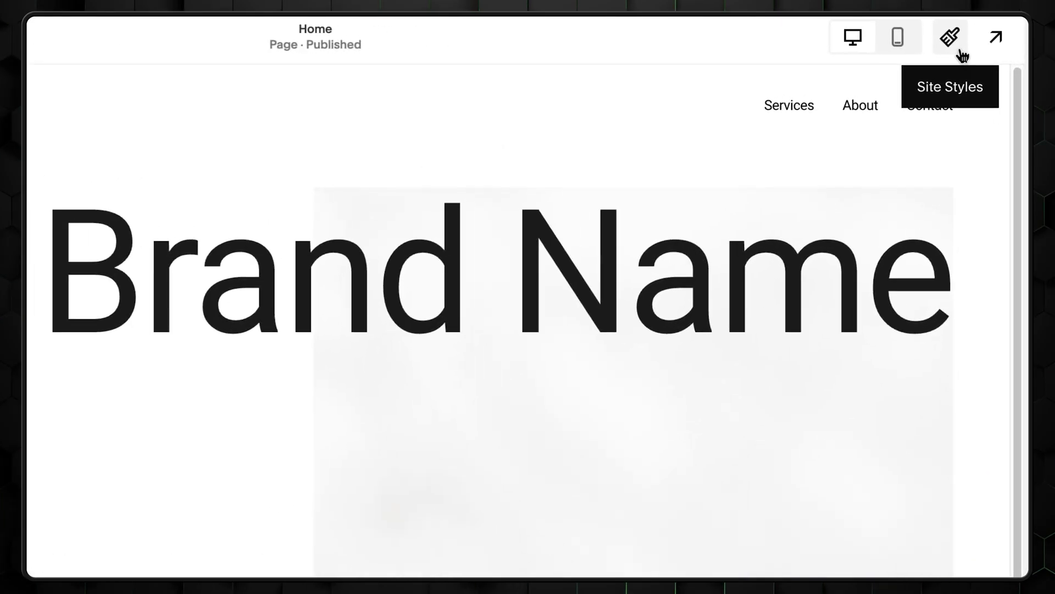
Change the heading font family to Unbounded from the full font library
left_click(959, 51)
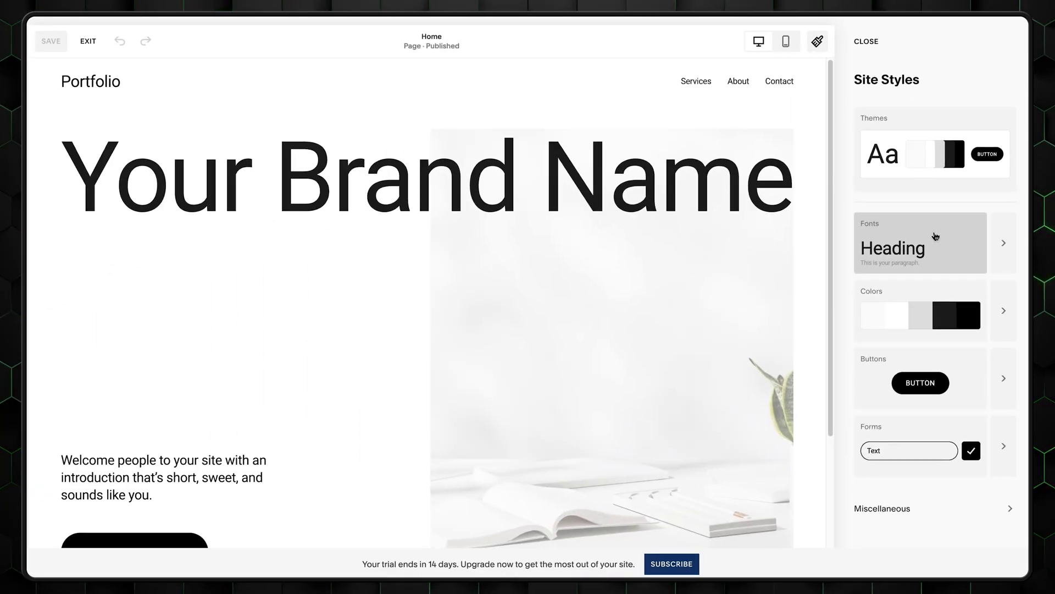
left_click(1006, 239)
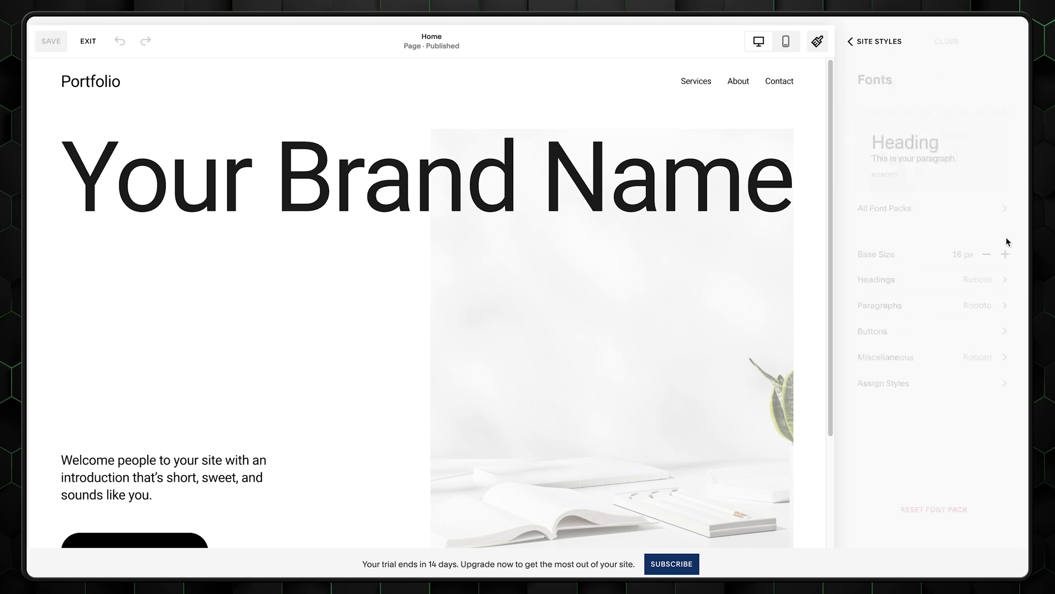
left_click(998, 285)
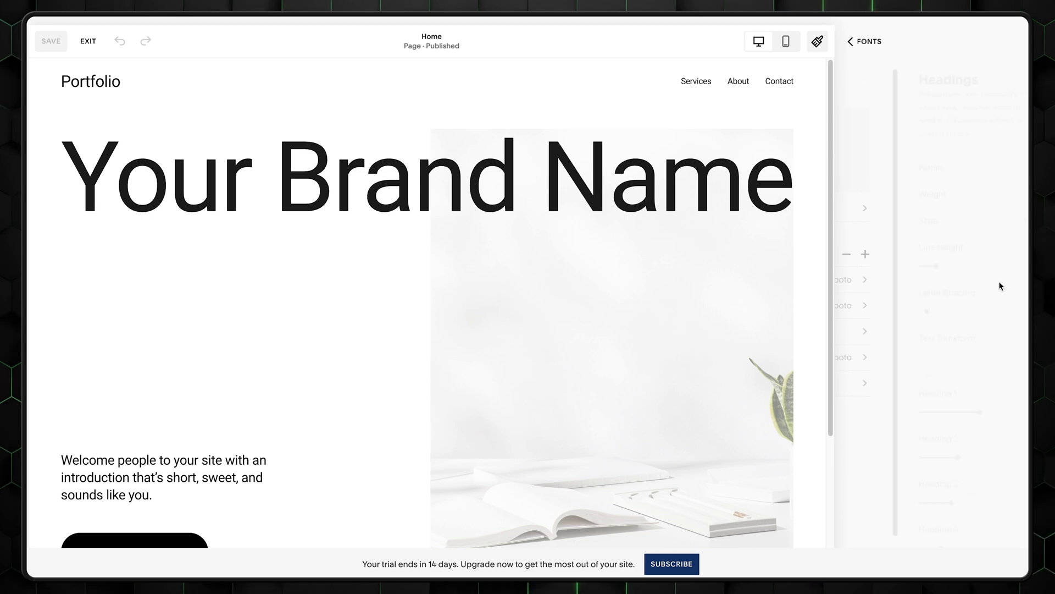
left_click(996, 171)
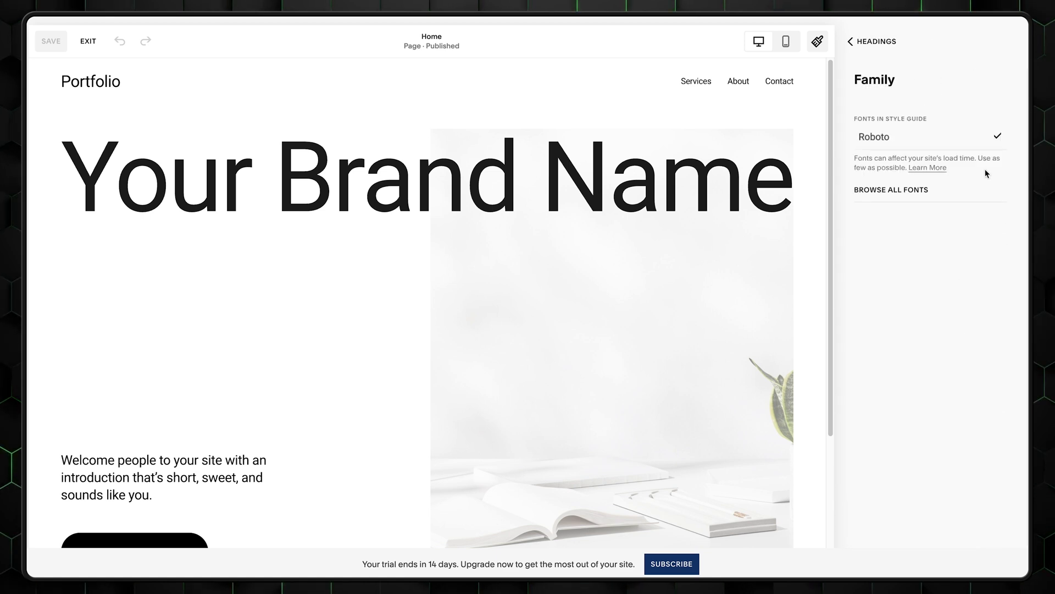
left_click(912, 188)
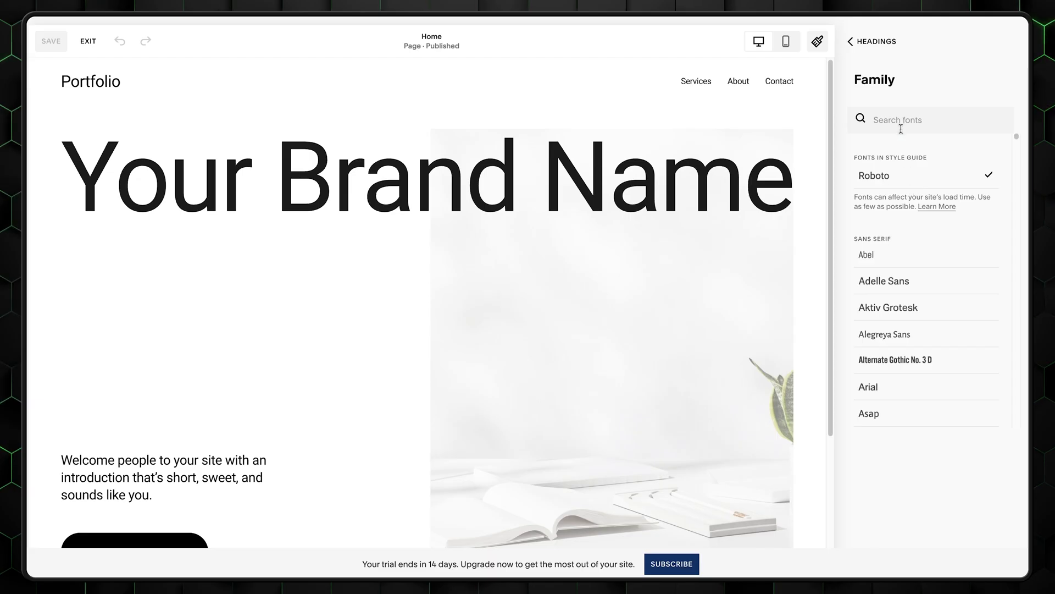
left_click(908, 121)
type("unbound")
left_click(914, 177)
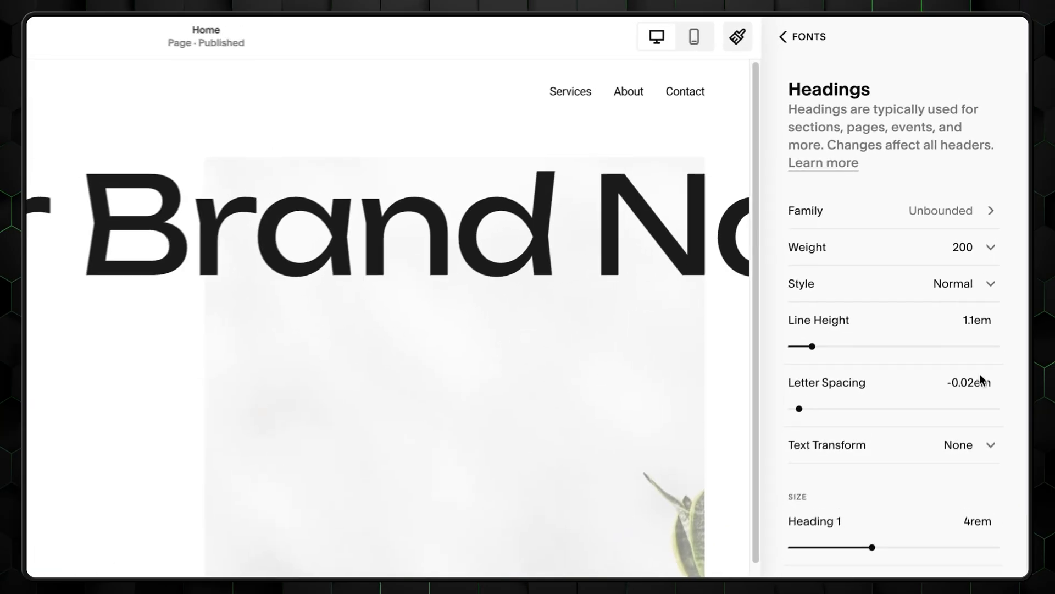
Set the headings' text transform to Uppercase and weight to 600
left_click(991, 447)
left_click(913, 503)
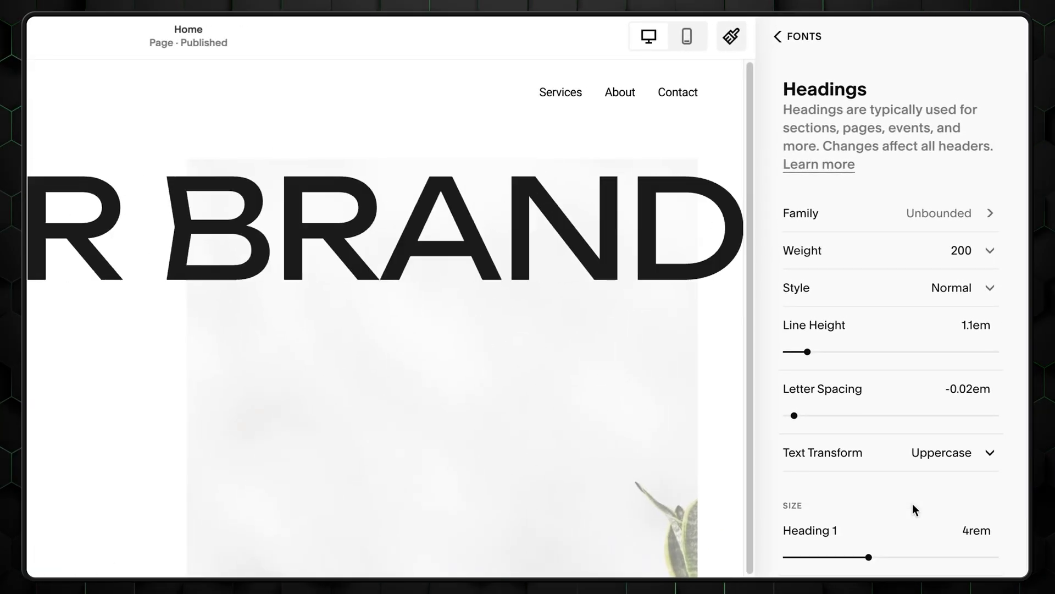
scroll(912, 503, "down", 2)
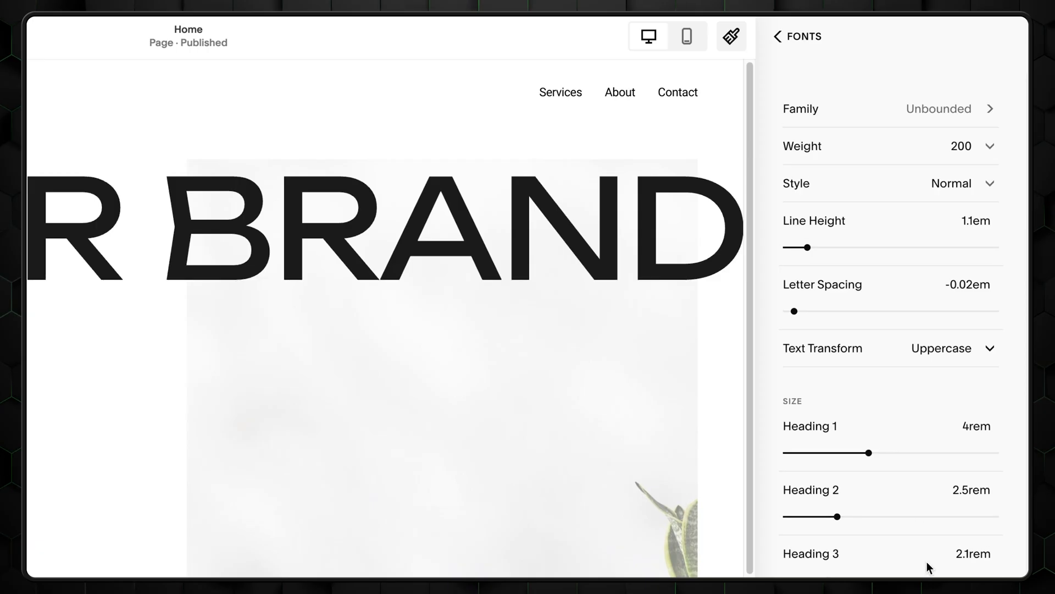
scroll(931, 565, "up", 2)
left_click(969, 262)
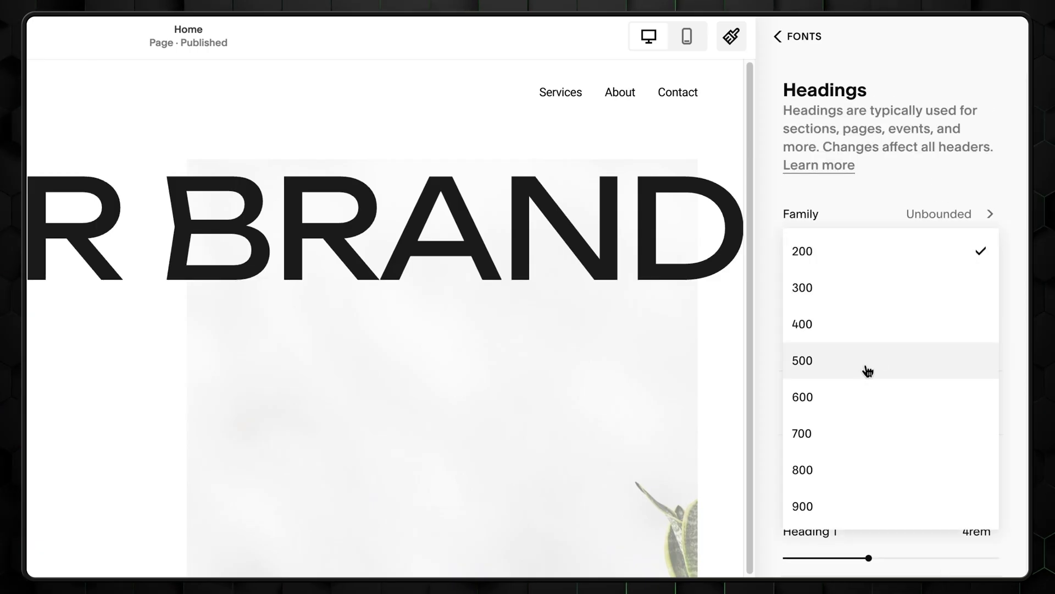
left_click(850, 409)
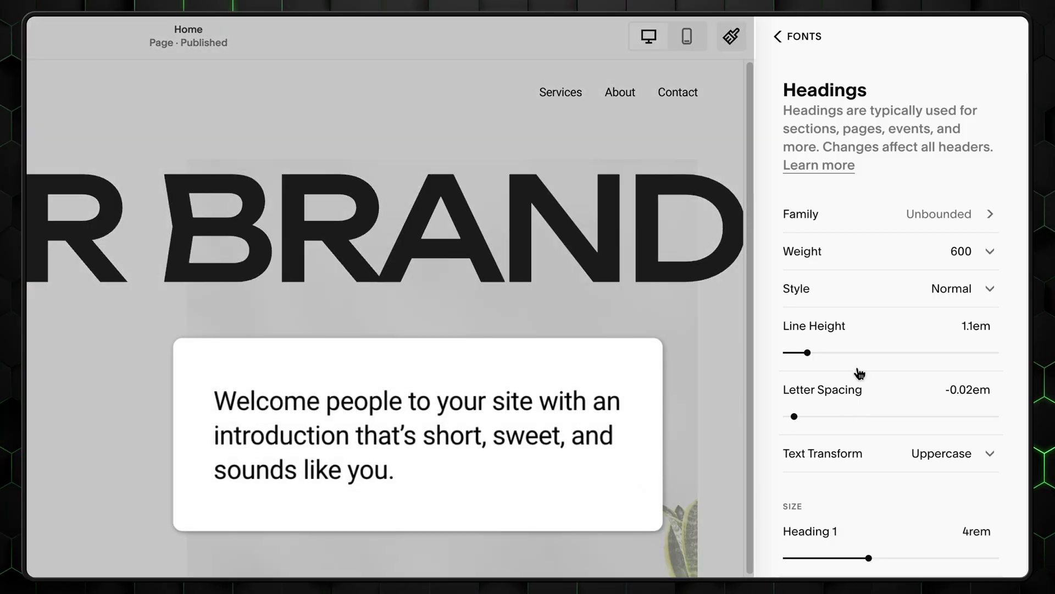
Set the paragraph font to DM Sans at weight 400
left_click(782, 44)
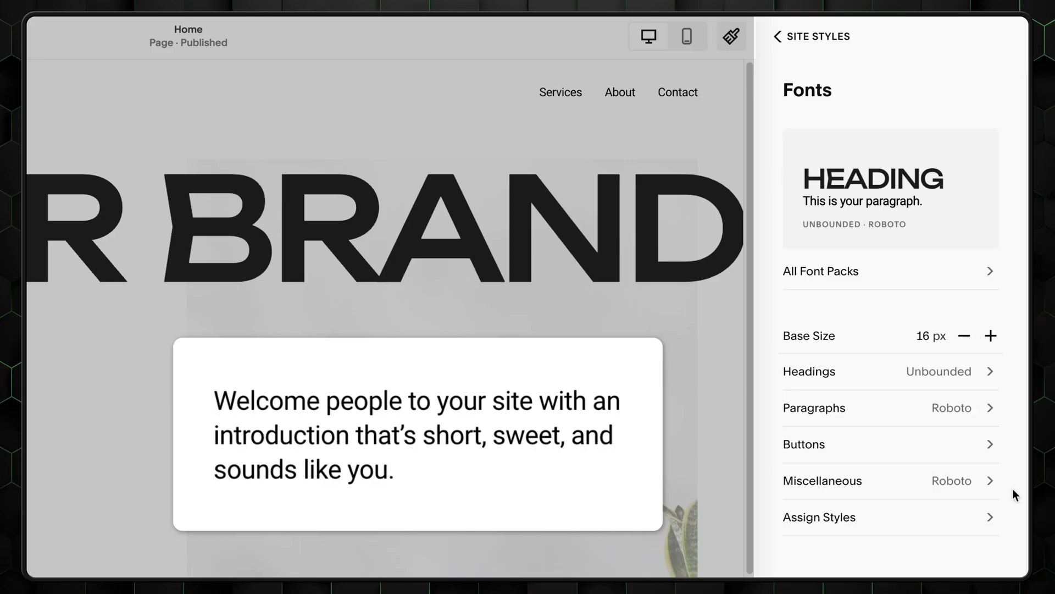
left_click(950, 409)
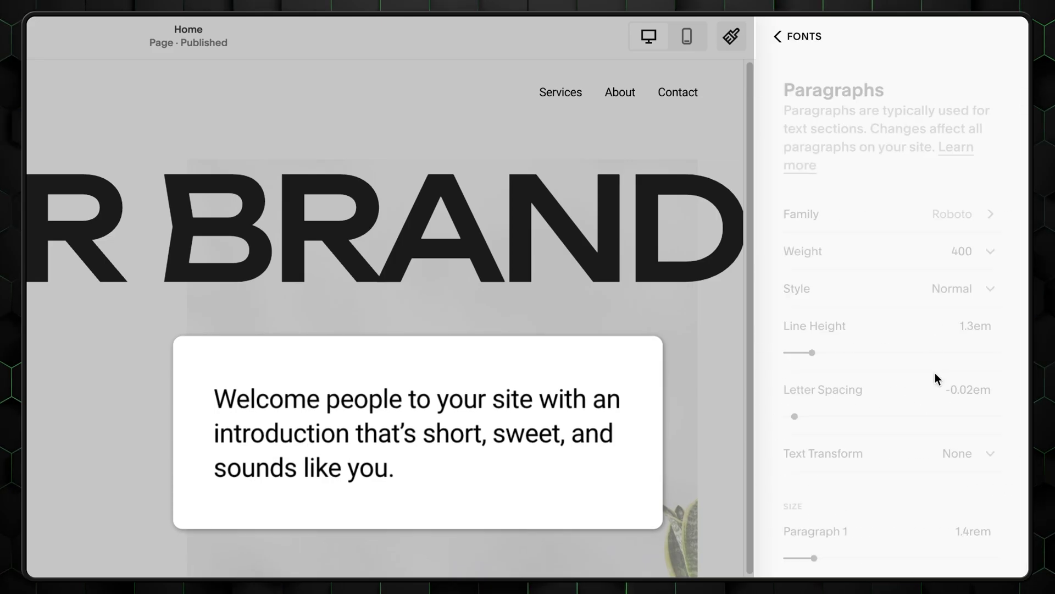
left_click(959, 230)
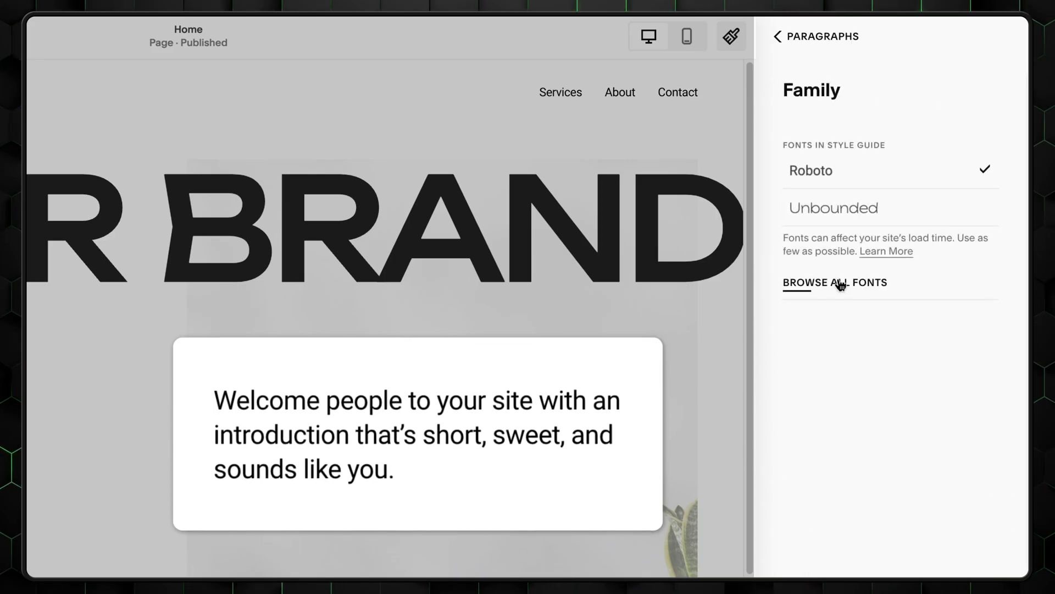
type("dm sans")
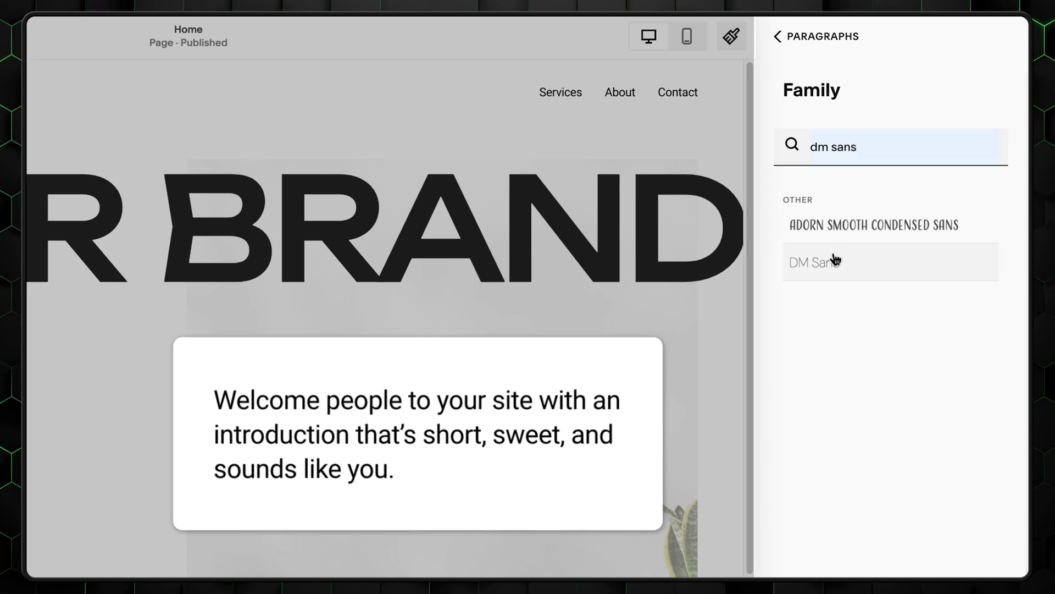
left_click(833, 259)
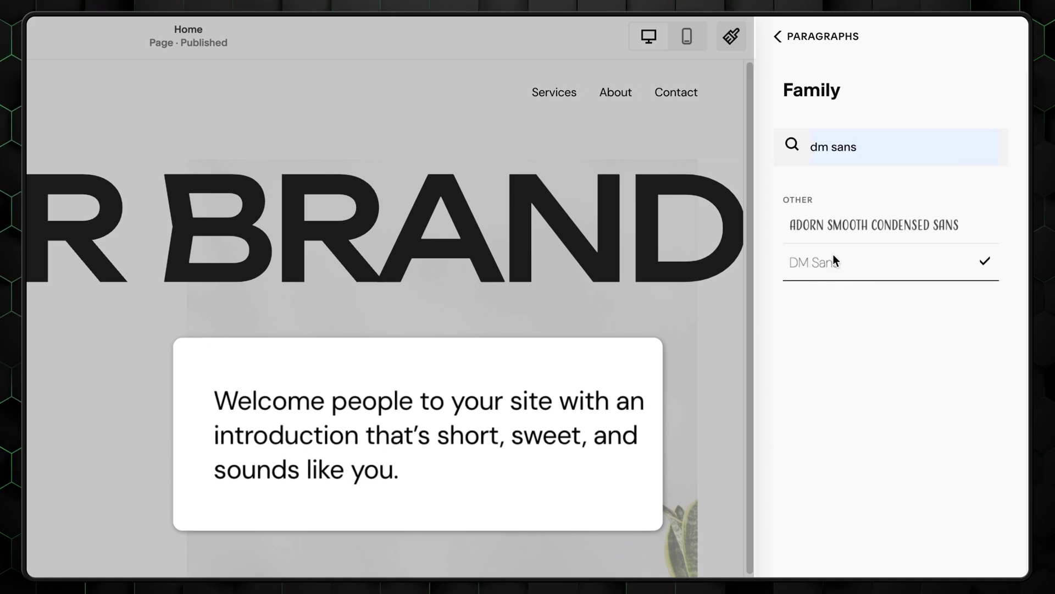
left_click(788, 43)
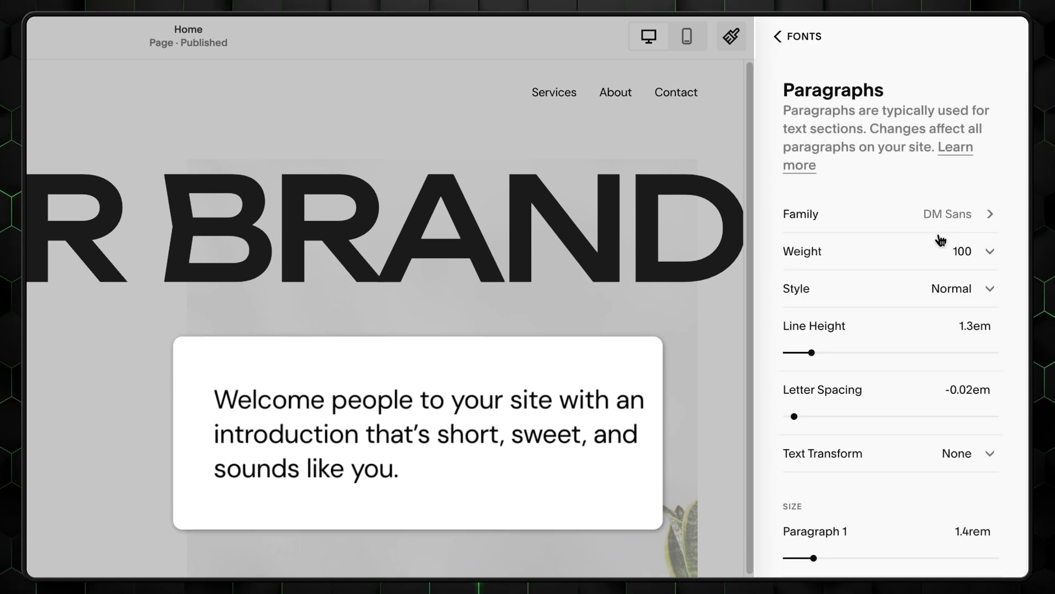
left_click(941, 240)
left_click(856, 356)
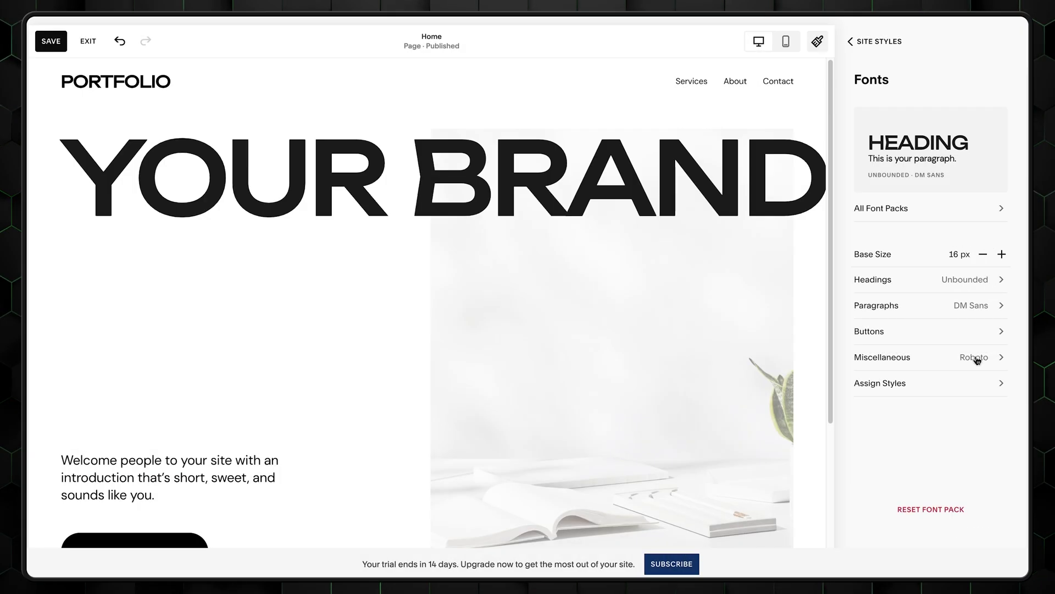
Switch miscellaneous and button text to DM Sans with buttons at weight 400
left_click(977, 358)
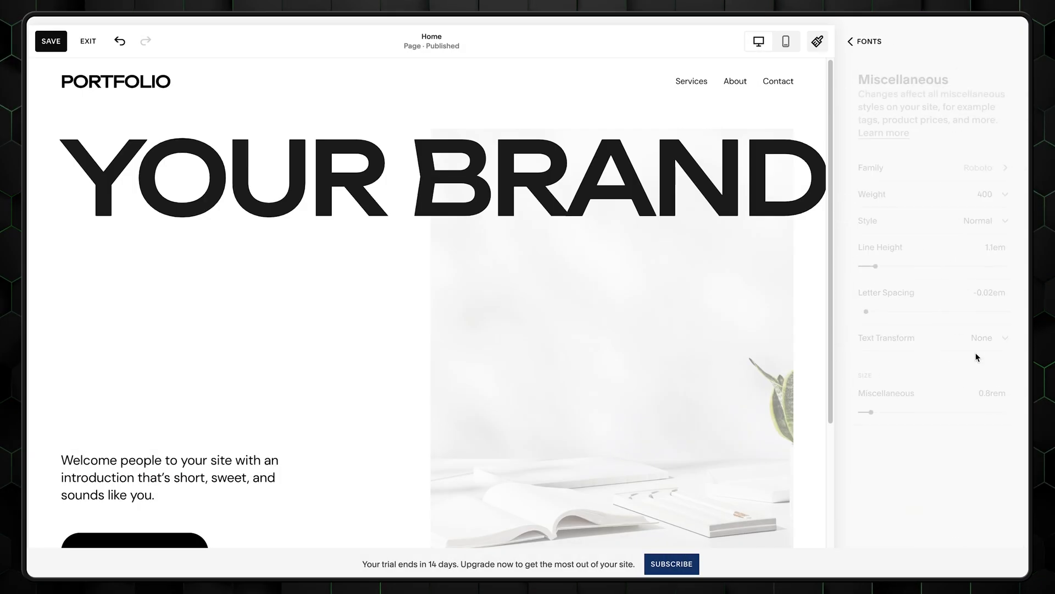
left_click(971, 164)
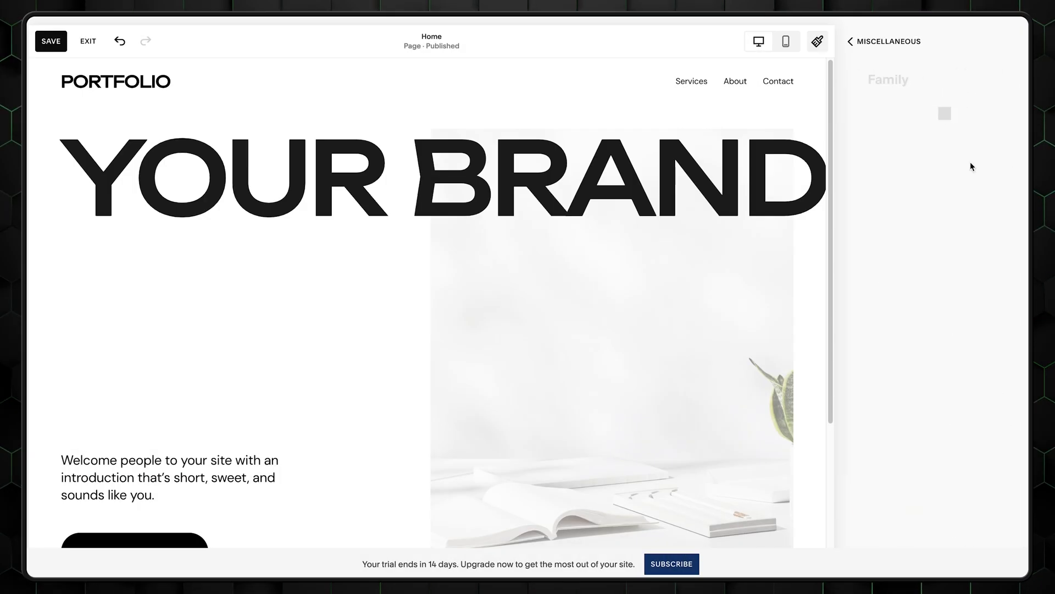
left_click(858, 44)
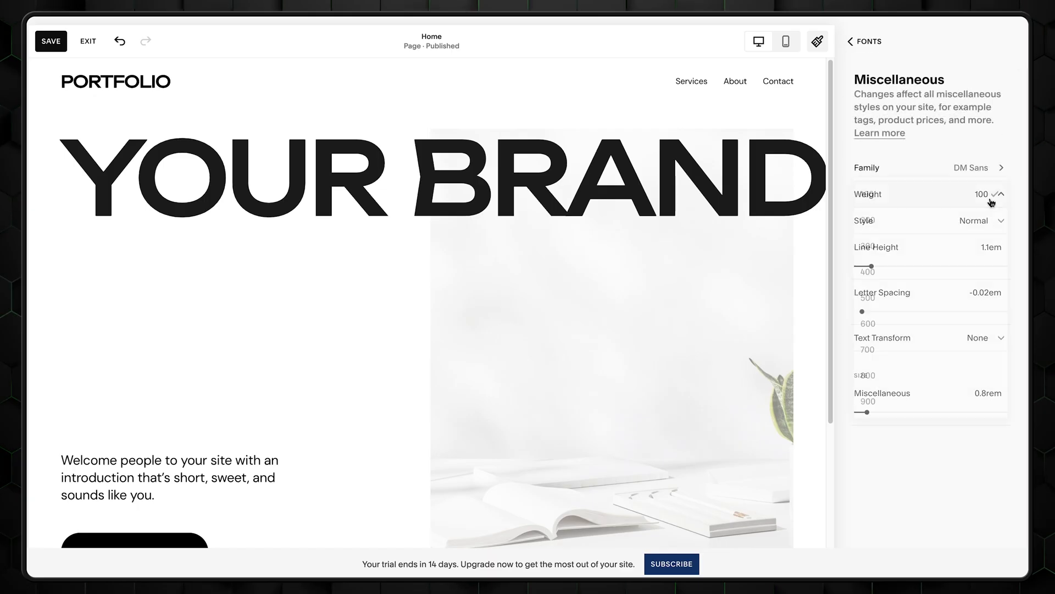
left_click(961, 193)
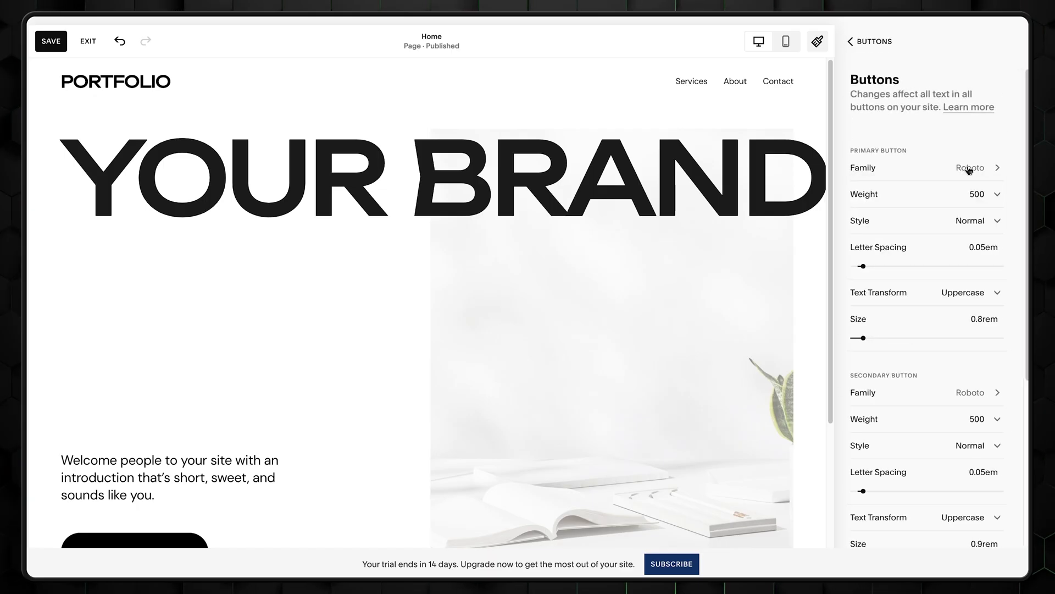
left_click(968, 170)
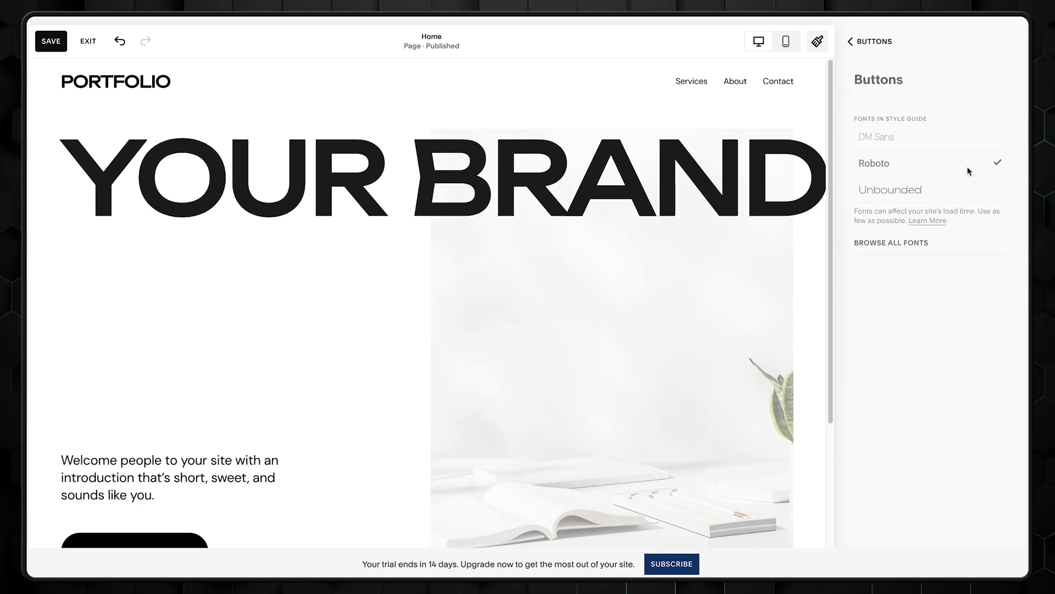
left_click(852, 42)
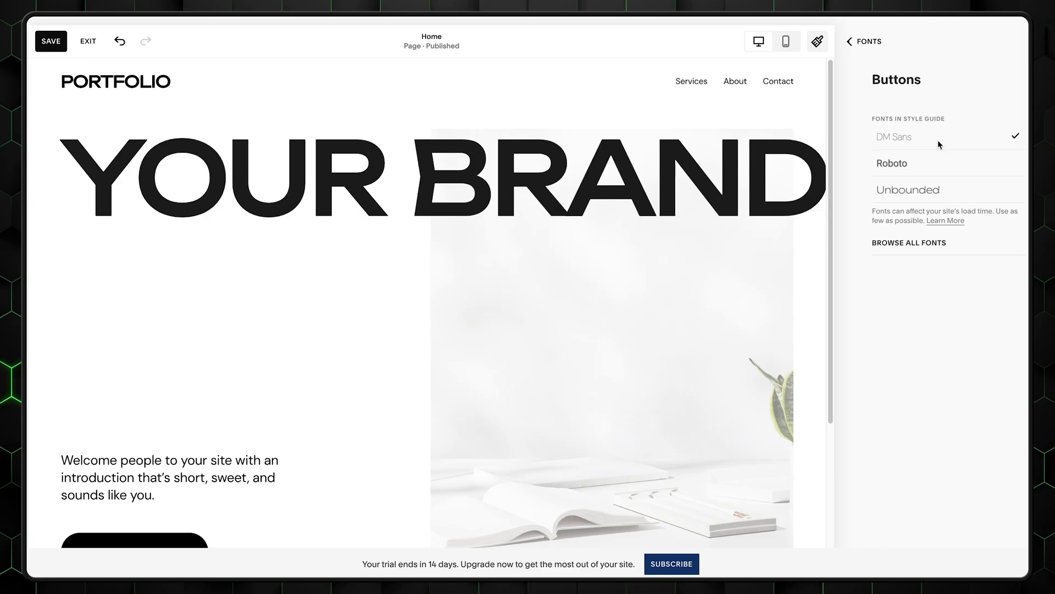
left_click(857, 44)
left_click(853, 42)
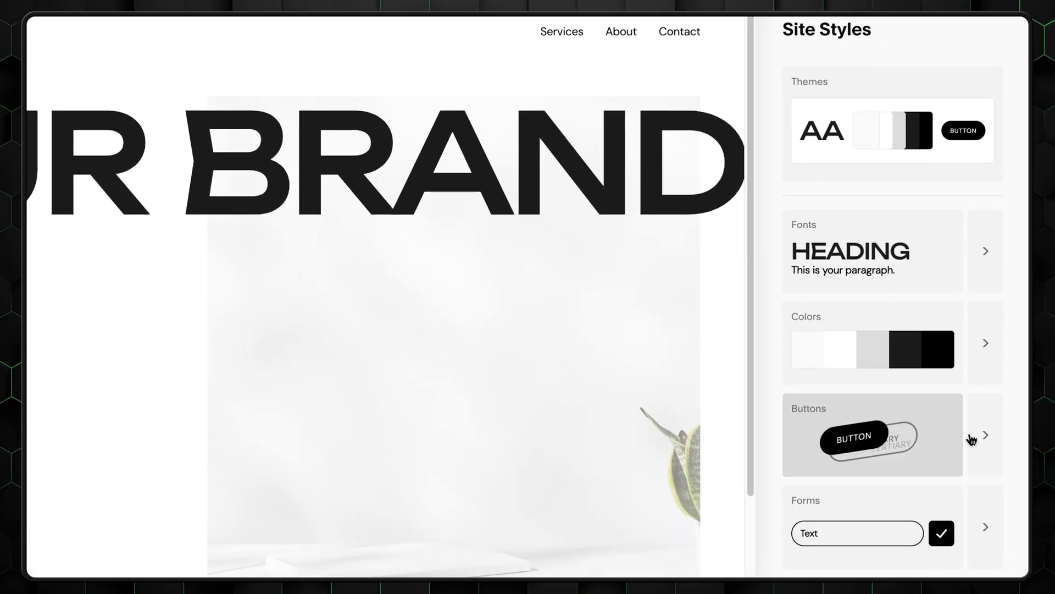
Apply the square outlined button pack, with an underlined tertiary button
left_click(974, 438)
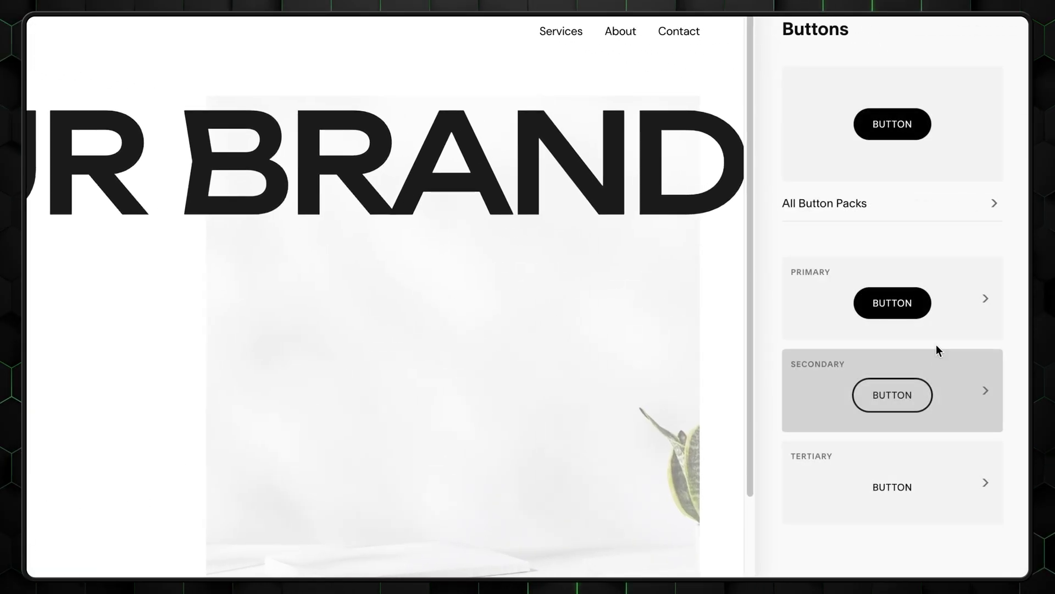
left_click(927, 205)
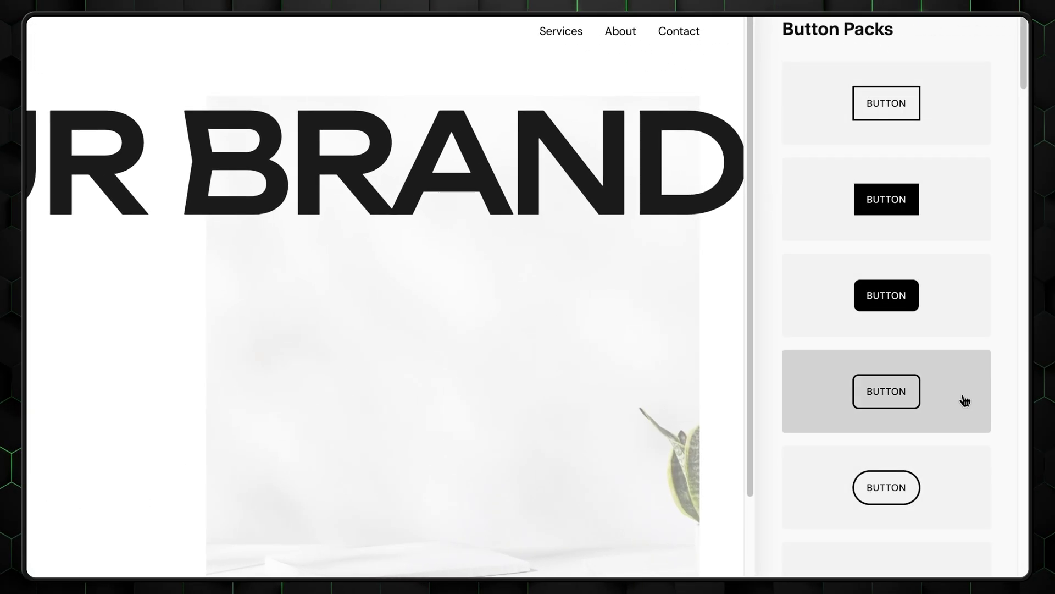
scroll(945, 486, "down", 5)
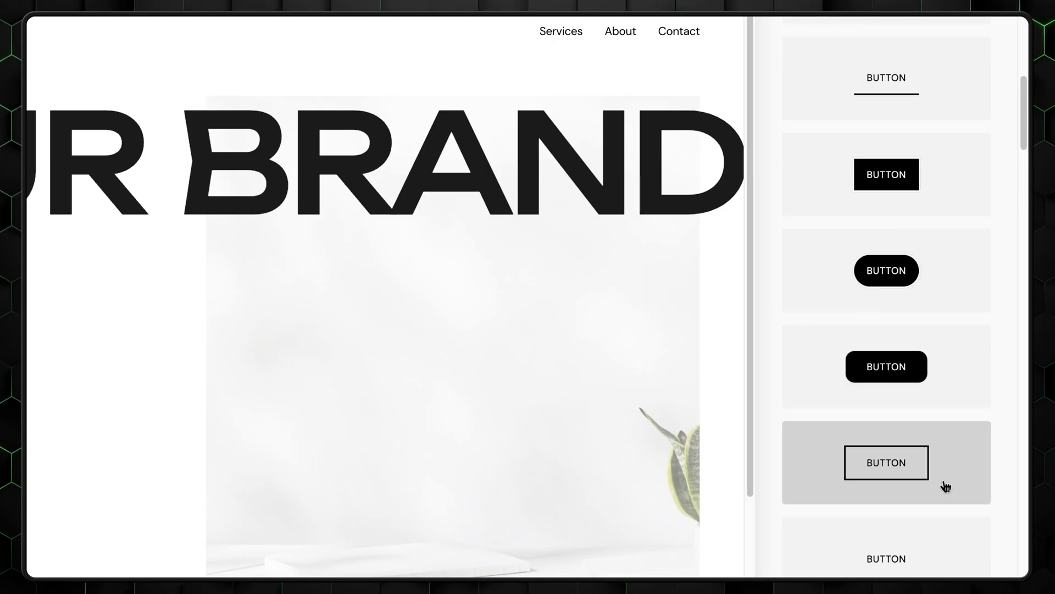
scroll(946, 486, "up", 5)
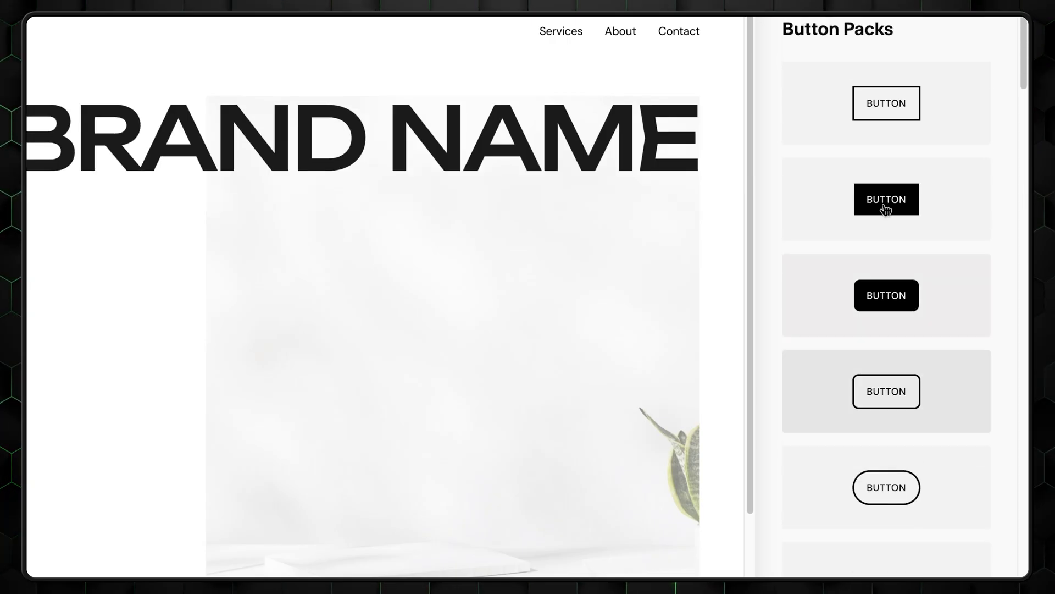
left_click(886, 103)
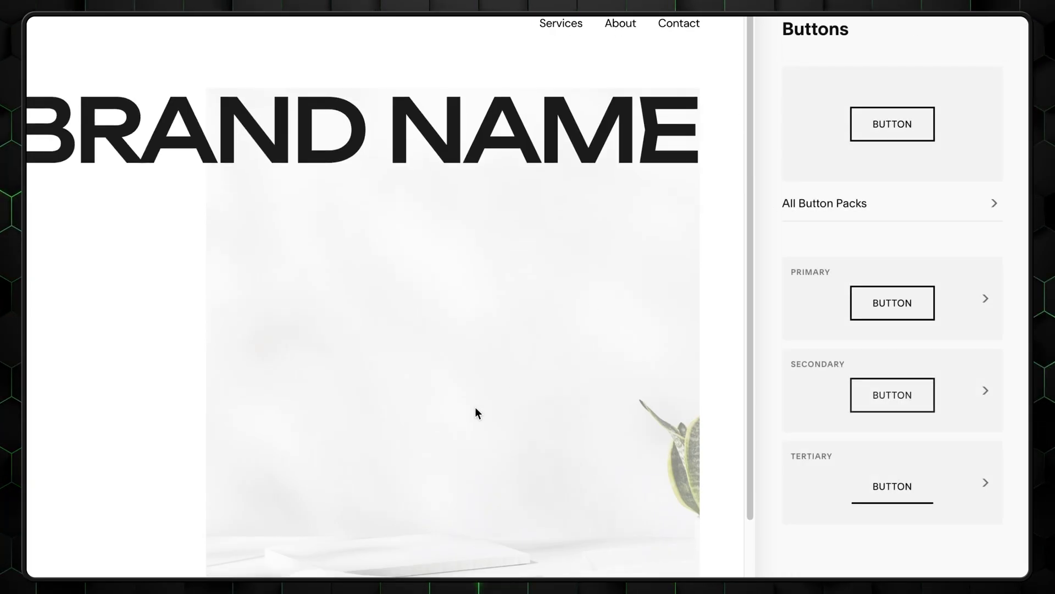
scroll(476, 412, "down", 1)
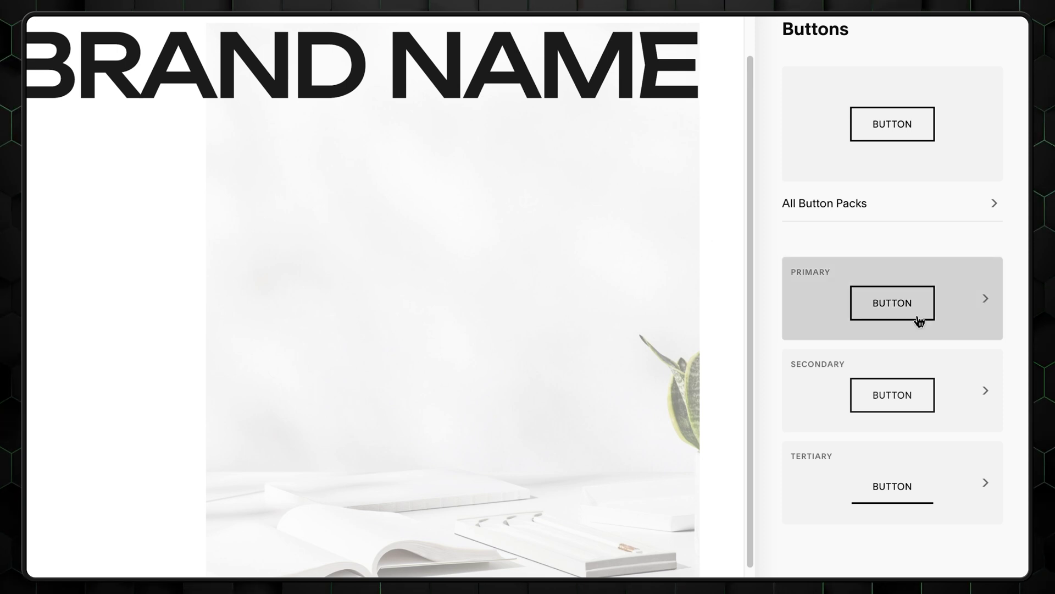
Give primary buttons custom padding of 1.5rem top/bottom and 5rem left/right
left_click(959, 320)
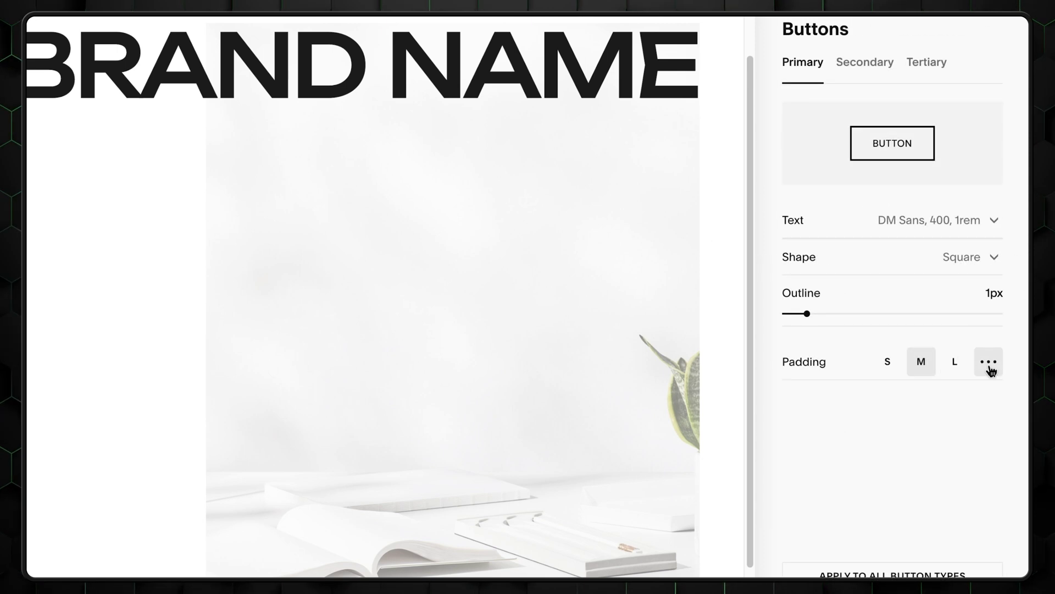
left_click(990, 364)
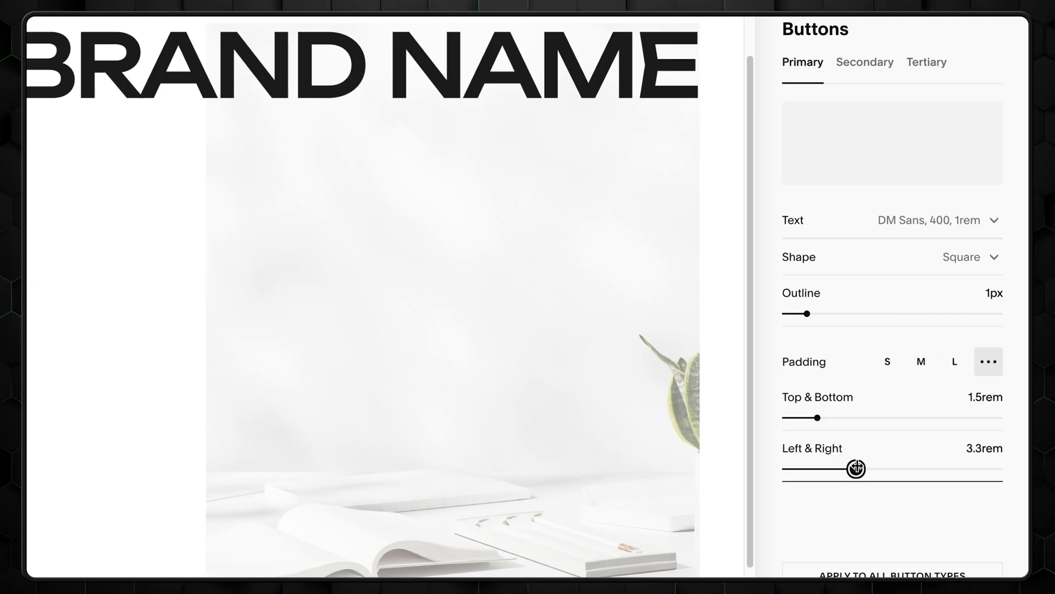
left_click_drag(867, 468, 893, 469)
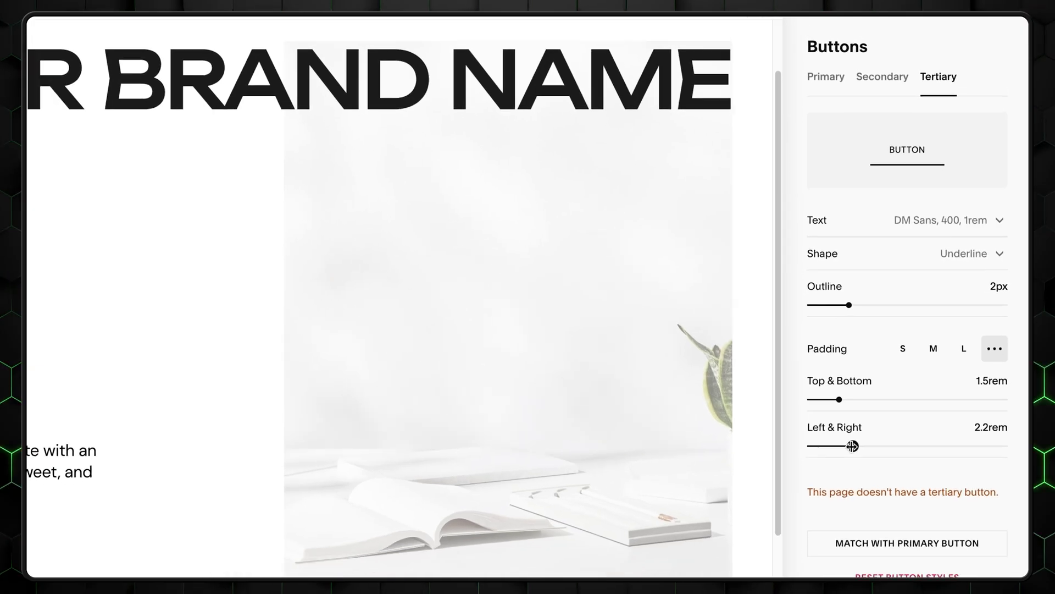
left_click(832, 24)
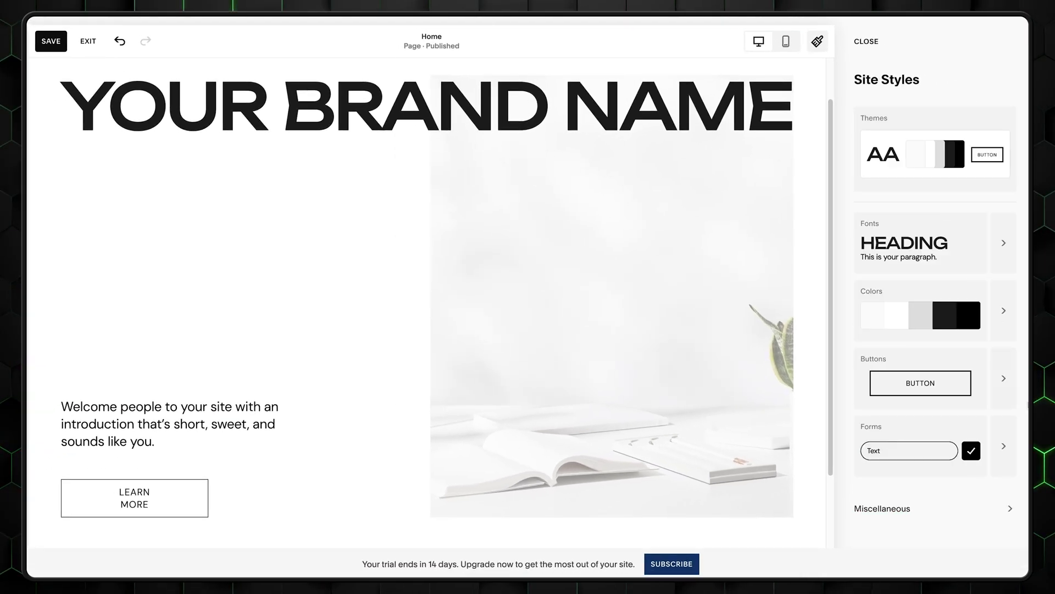
Browse the available form style packs, then return to the form settings
left_click(1005, 443)
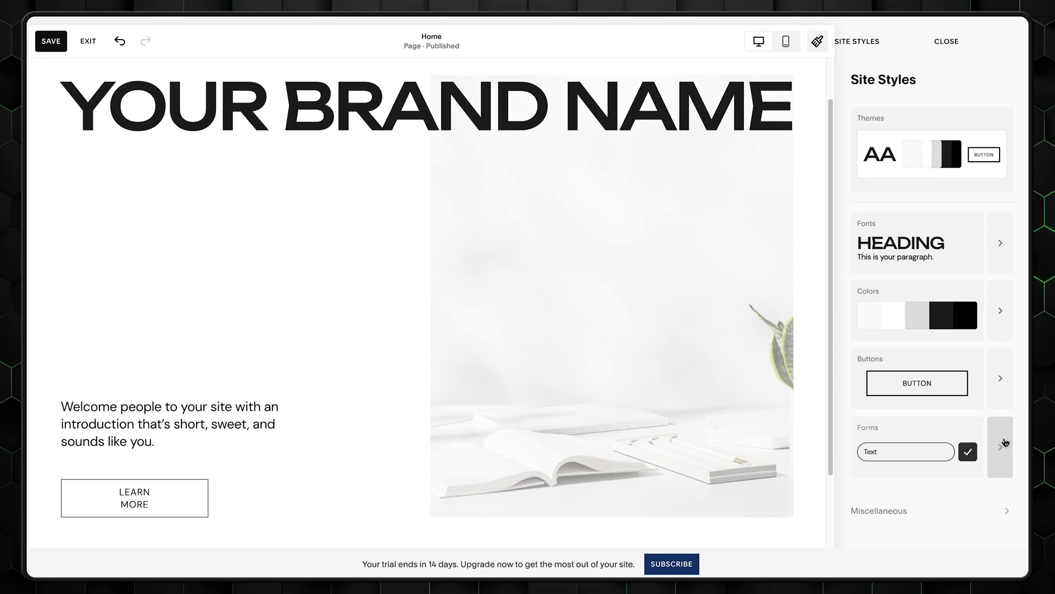
left_click(948, 173)
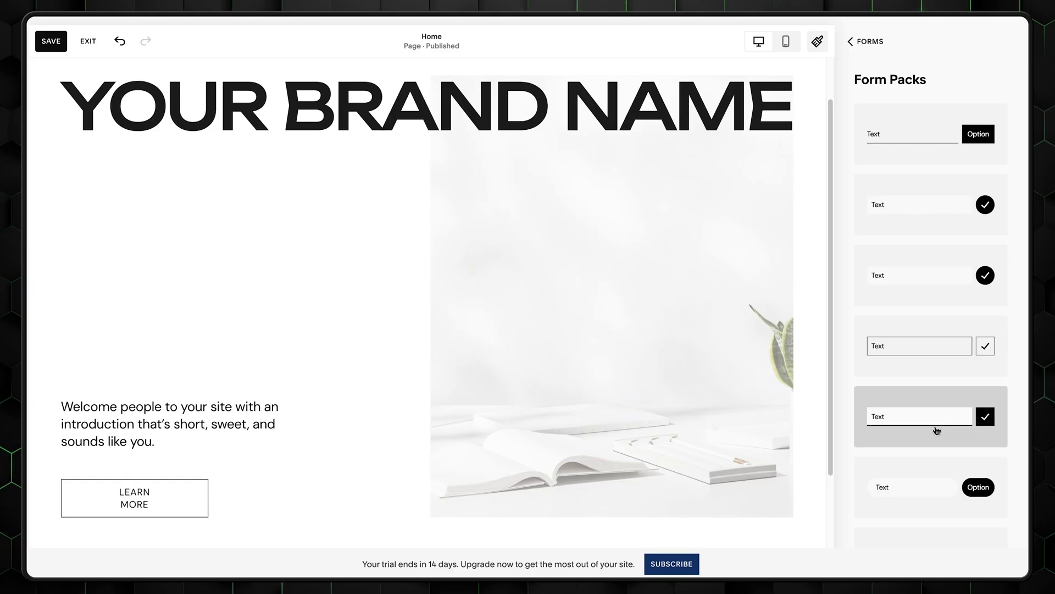
left_click(863, 51)
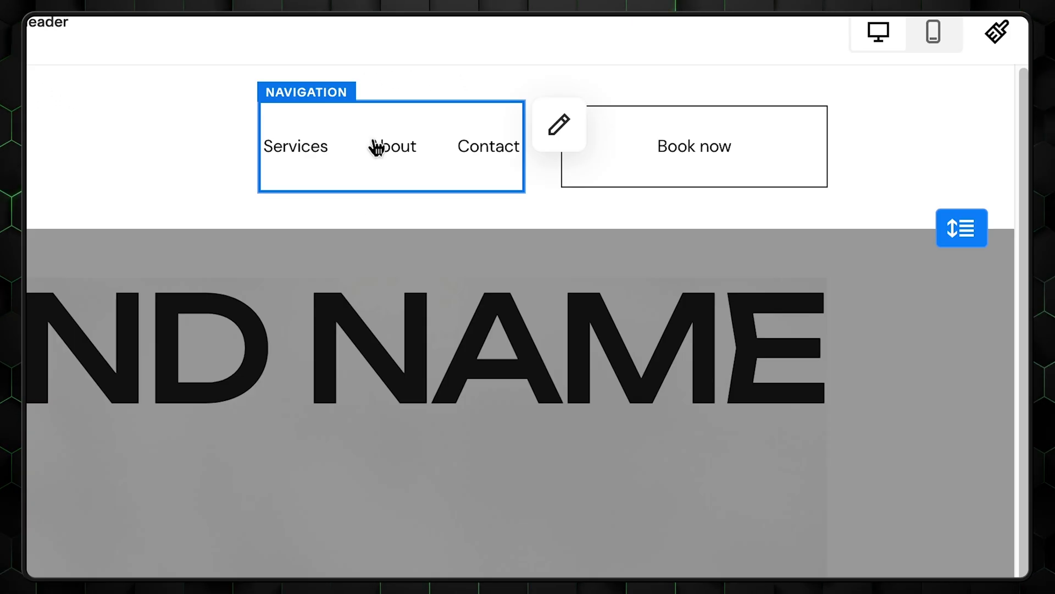
Delete the Services page so the header keeps only the PORTFOLIO logo and Book now
left_click(559, 122)
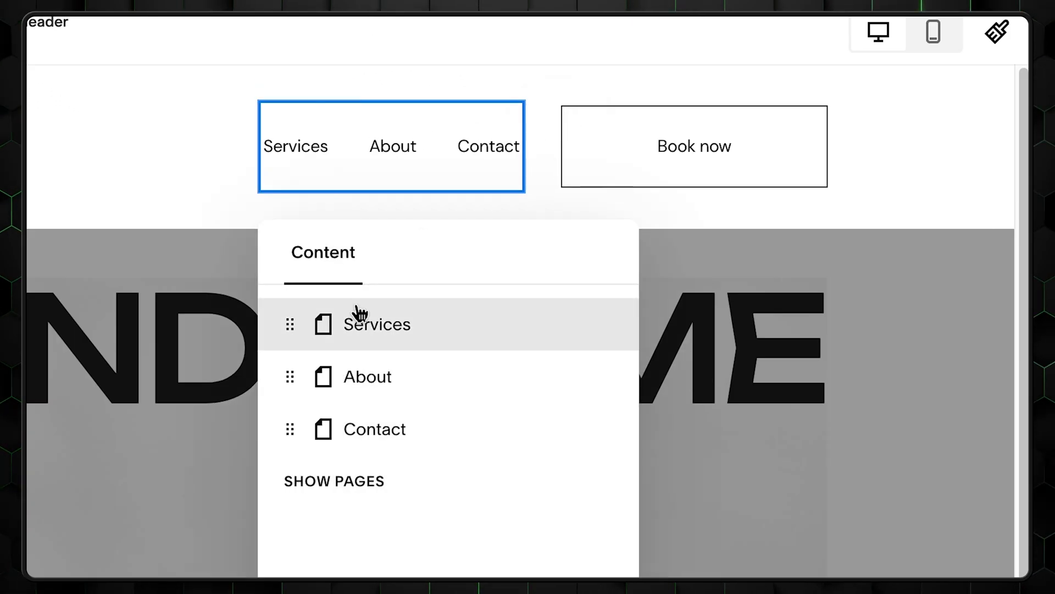
left_click(385, 429)
left_click(420, 382)
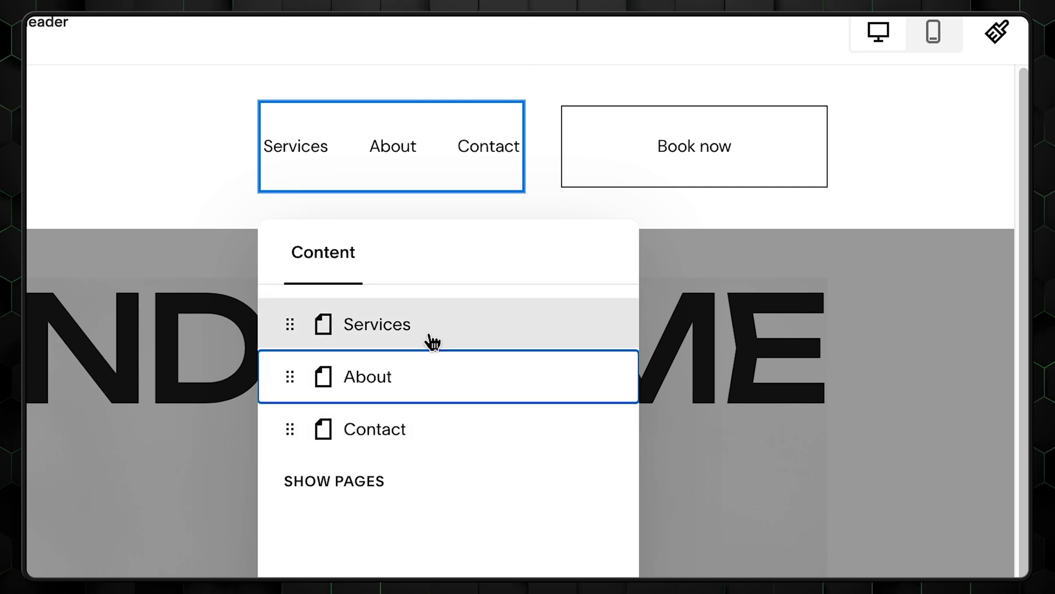
left_click(433, 340)
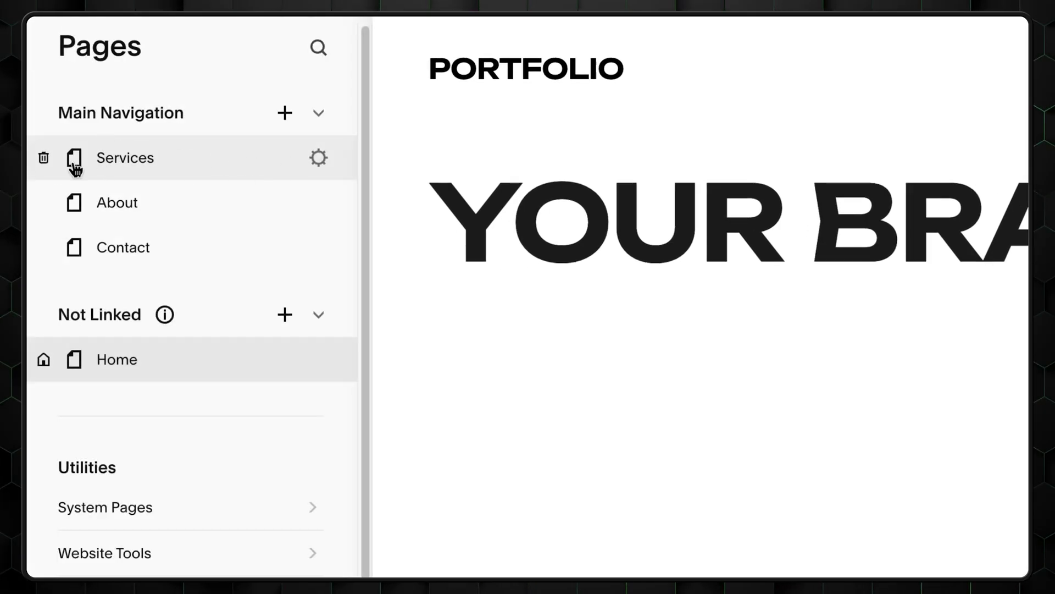
left_click(44, 159)
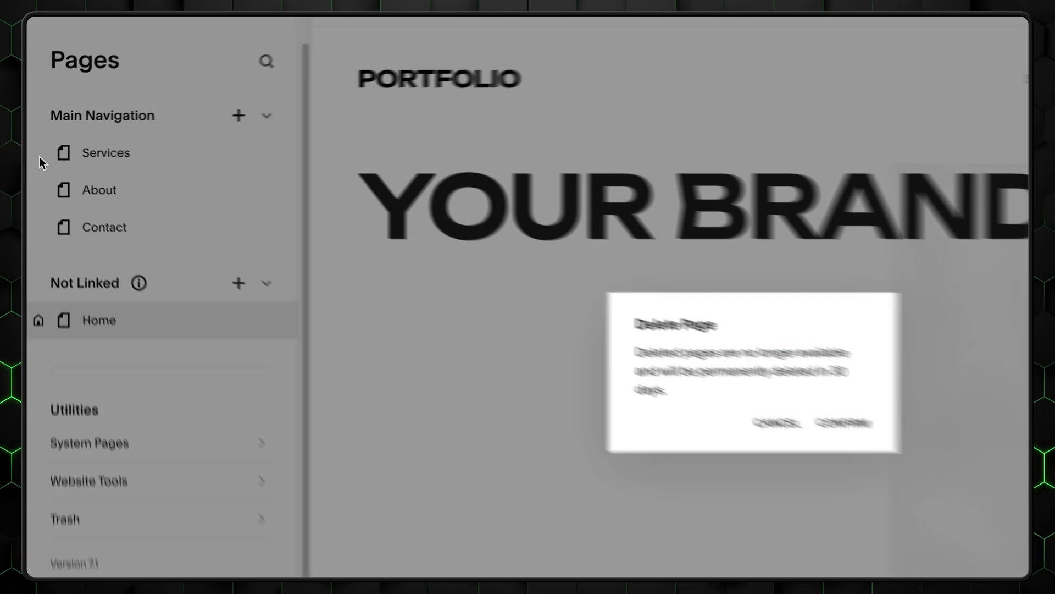
left_click(597, 334)
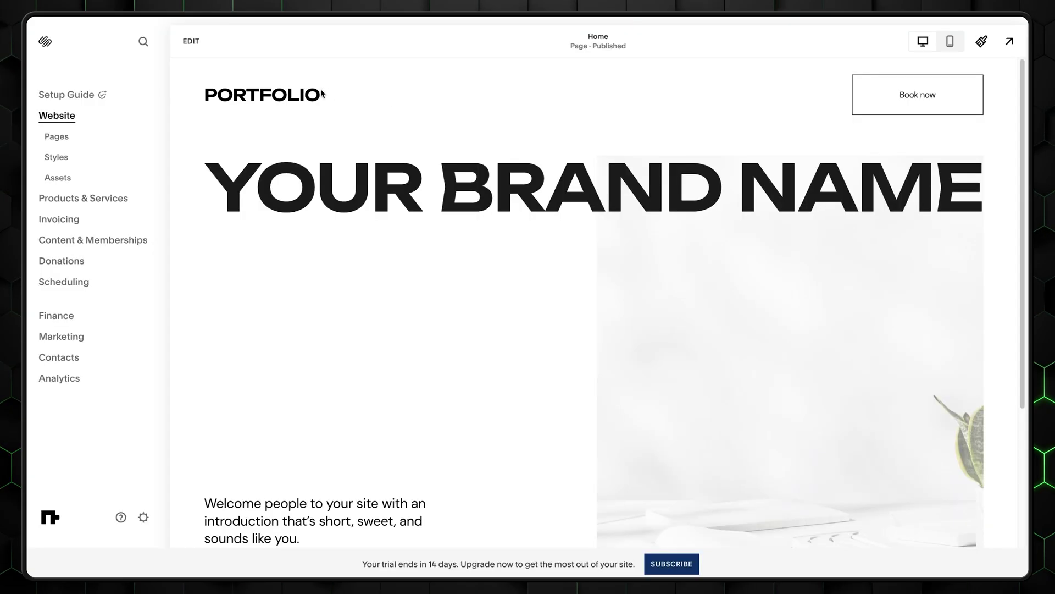
Relabel the header's Book now button to BOOK A SHOOT
left_click(196, 47)
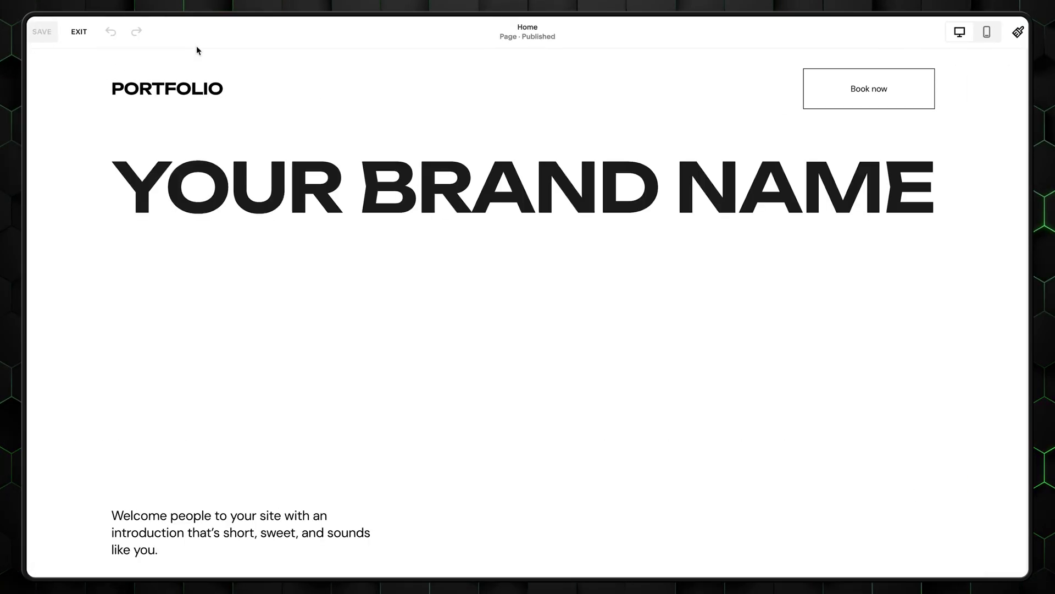
left_click(546, 92)
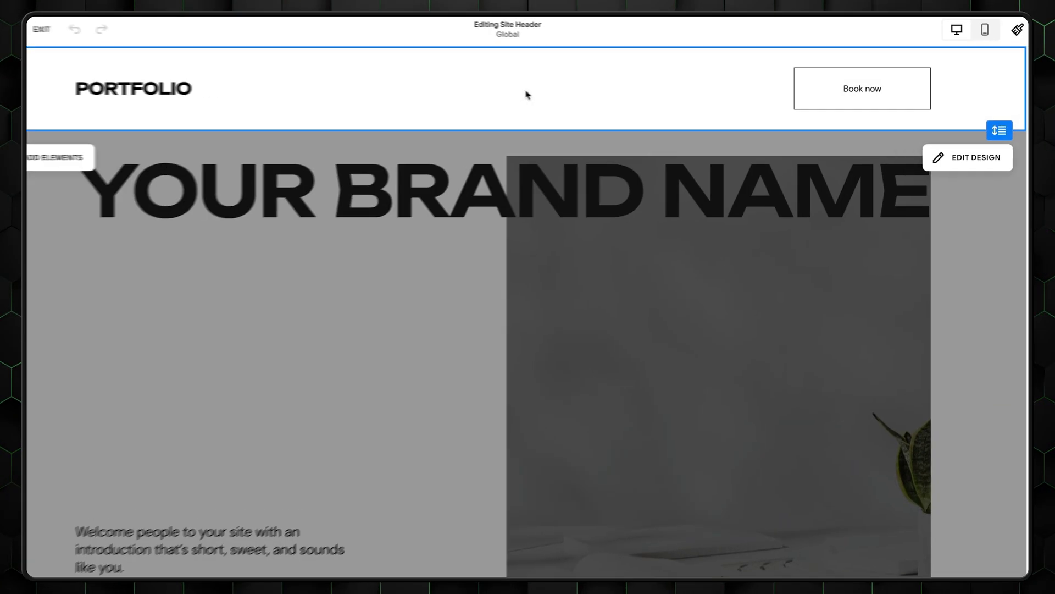
left_click(912, 98)
left_click(896, 67)
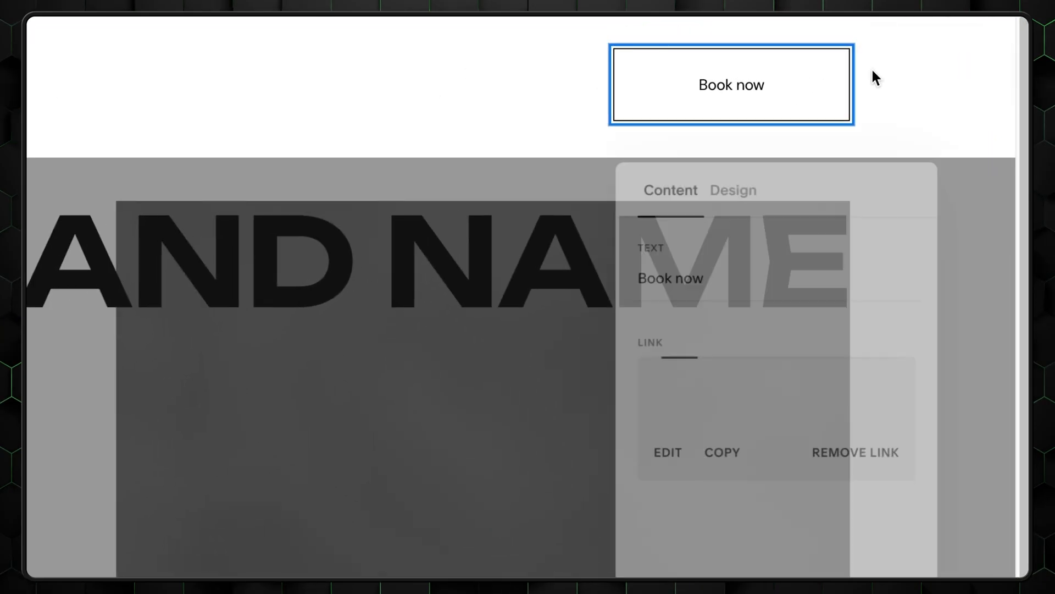
left_click(742, 275)
key("ctrl+a")
type("BOOK A SHOOT")
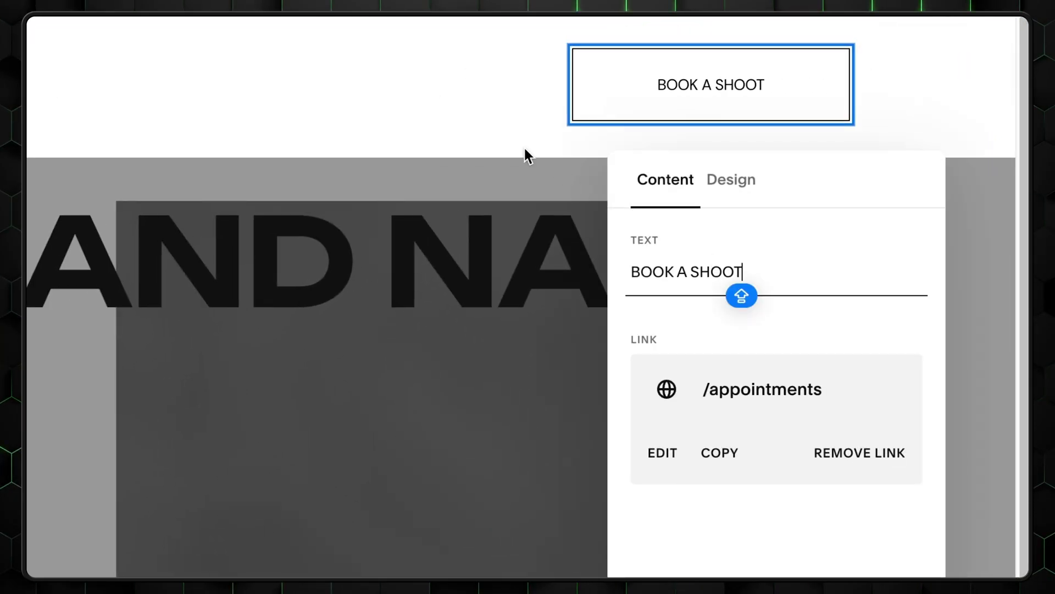
Try Secondary and Tertiary styles, revert to Primary, then enter NAME as the site title
left_click(733, 181)
left_click(793, 287)
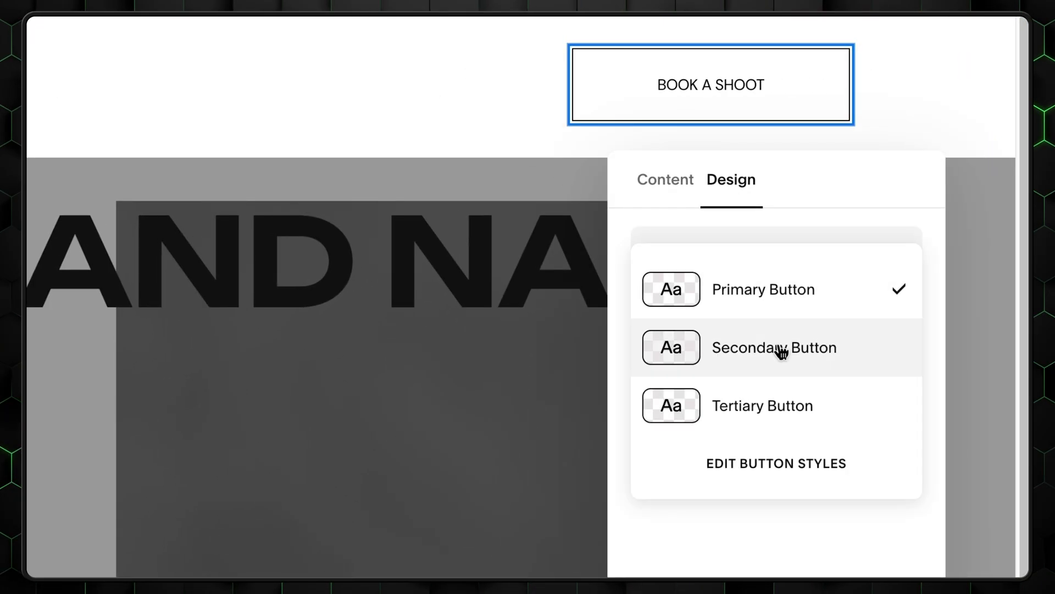
left_click(782, 351)
left_click(775, 294)
left_click(766, 352)
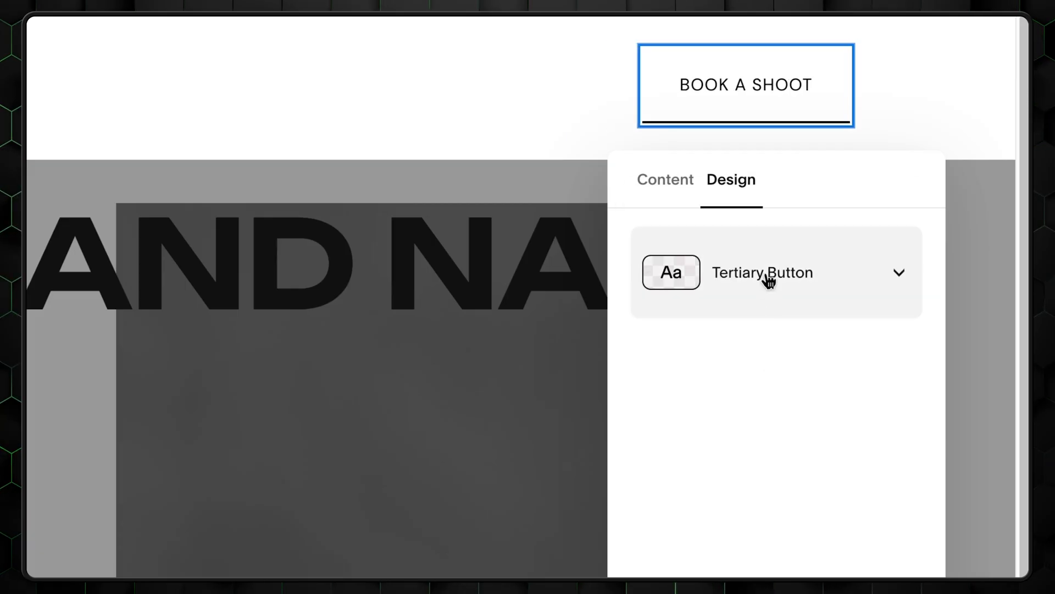
left_click(768, 281)
left_click(736, 190)
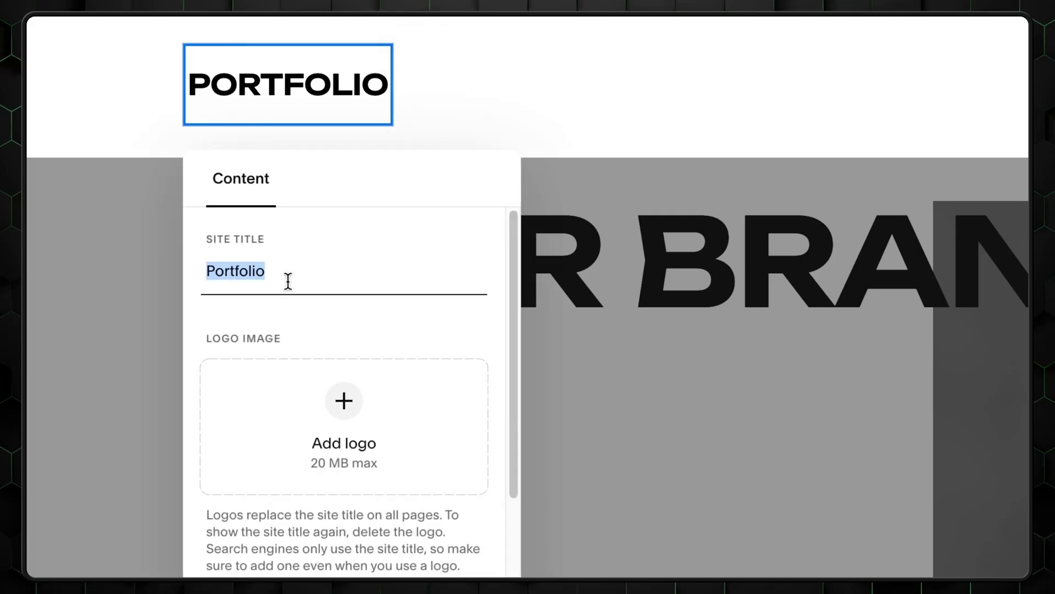
type("NAME SURNAME")
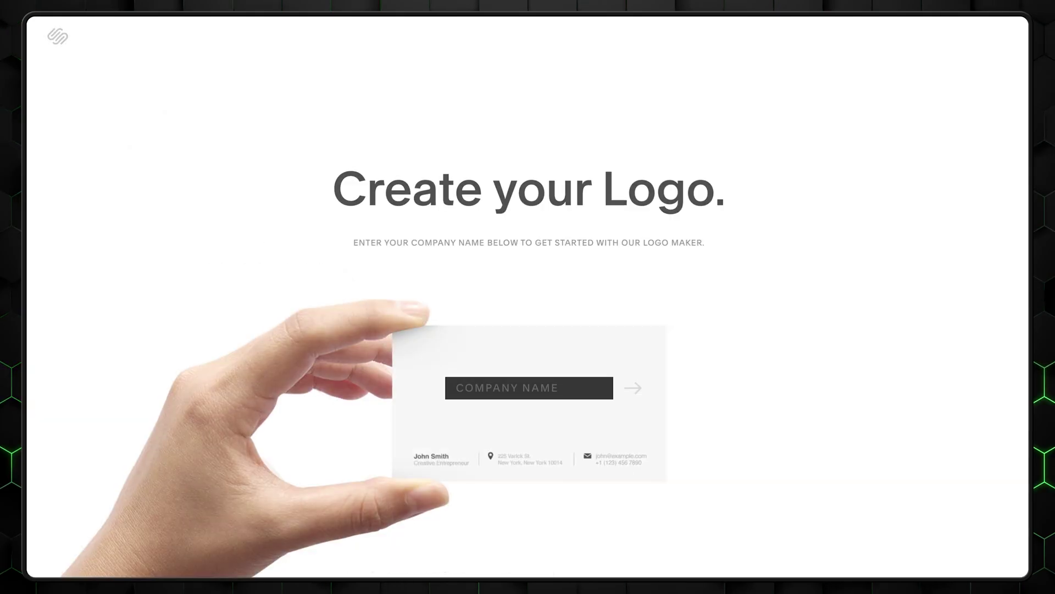
type("COMPANY N")
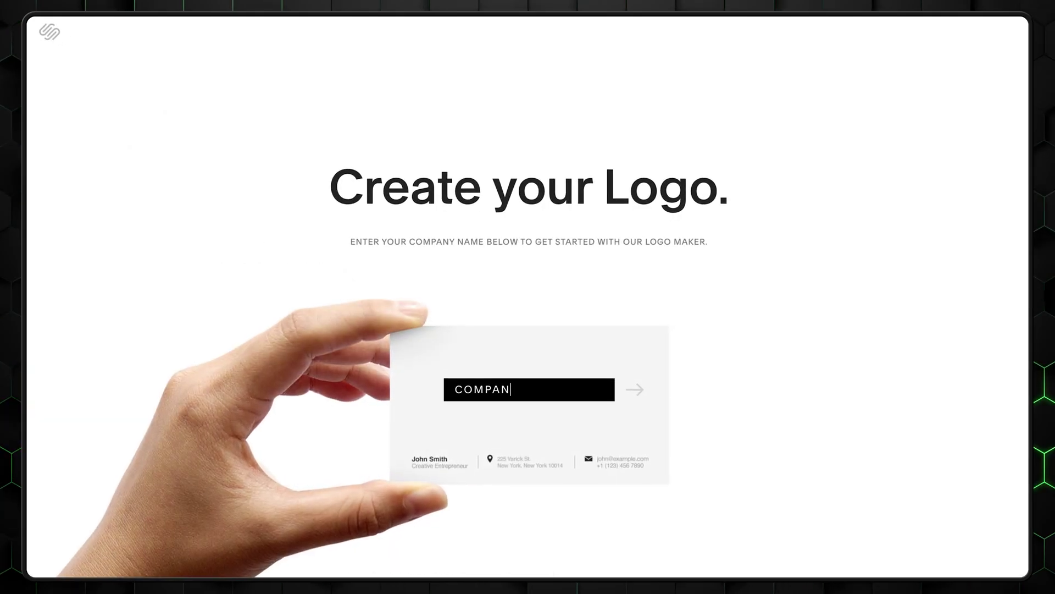
type("AME")
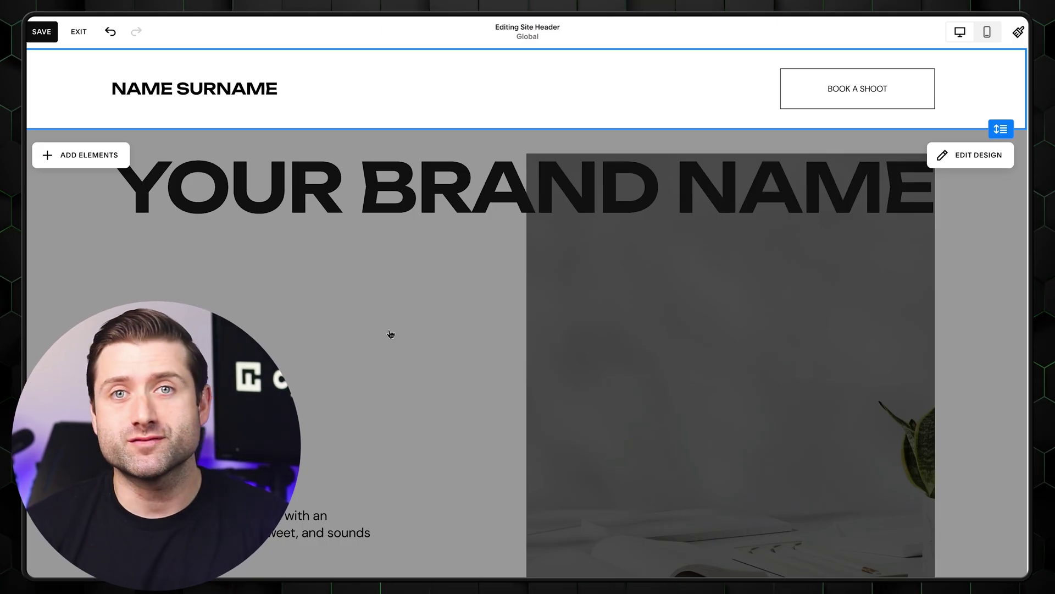
Give the hero section the Dark 2 theme: dark background with light text
left_click(390, 333)
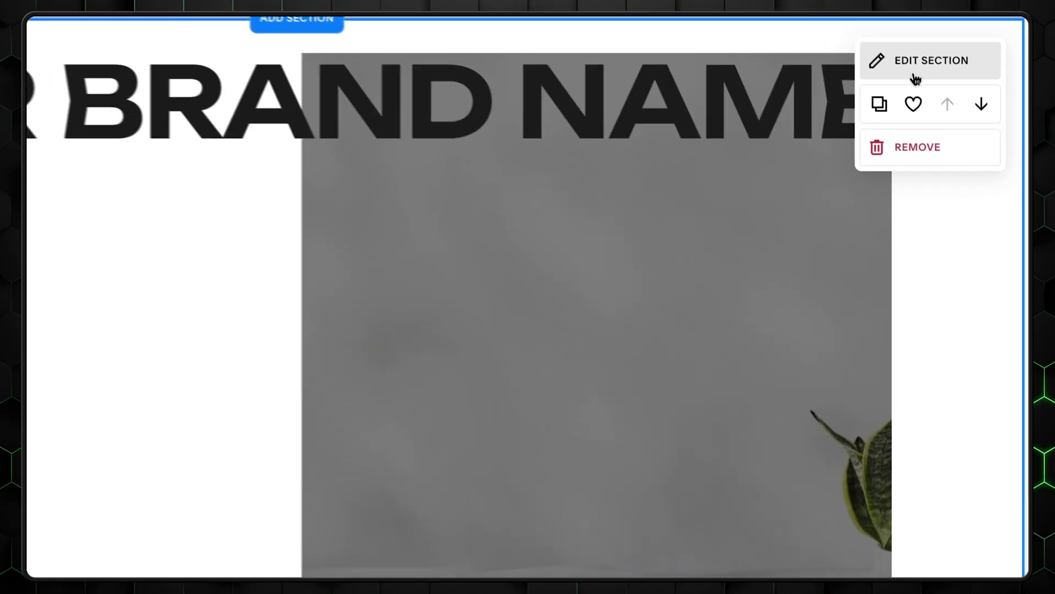
left_click(911, 70)
left_click(924, 113)
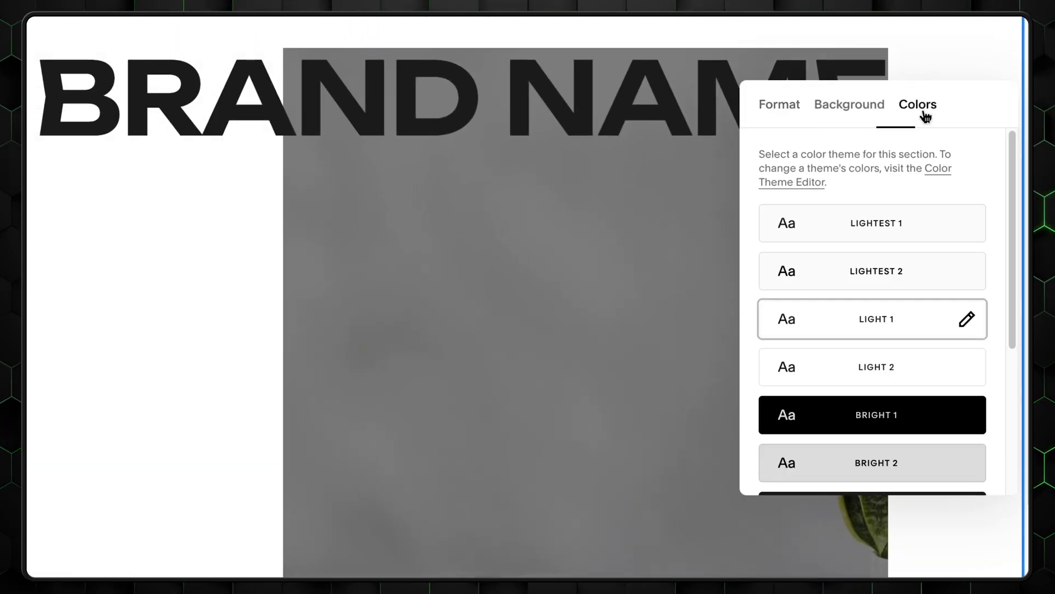
scroll(926, 280, "down", 3)
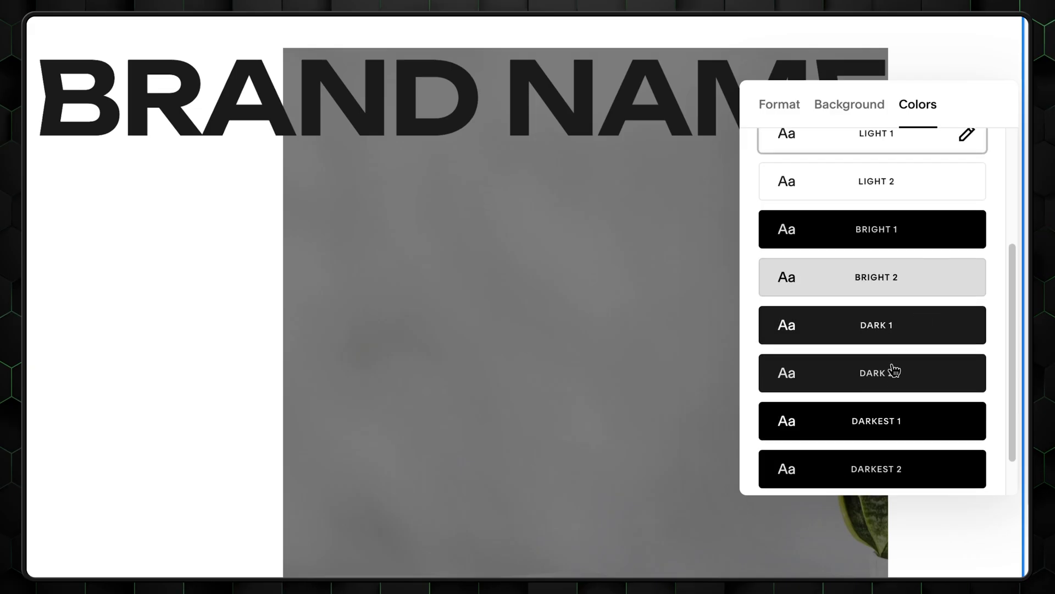
left_click(895, 371)
scroll(235, 363, "up", 1)
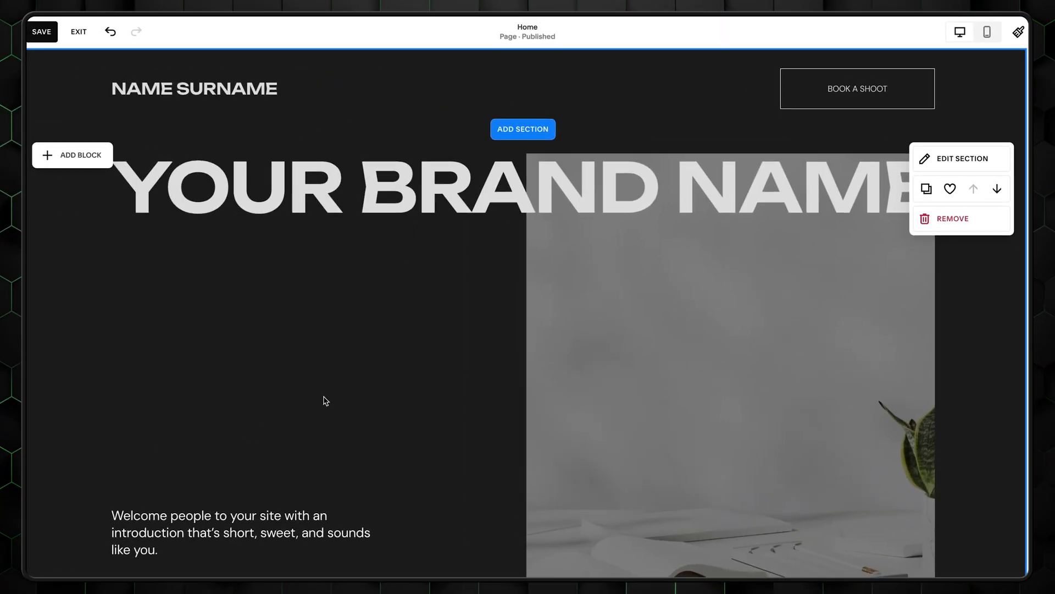
Change the hero heading to PORTFOLIO and stretch it to both page edges
scroll(328, 345, "down", 2)
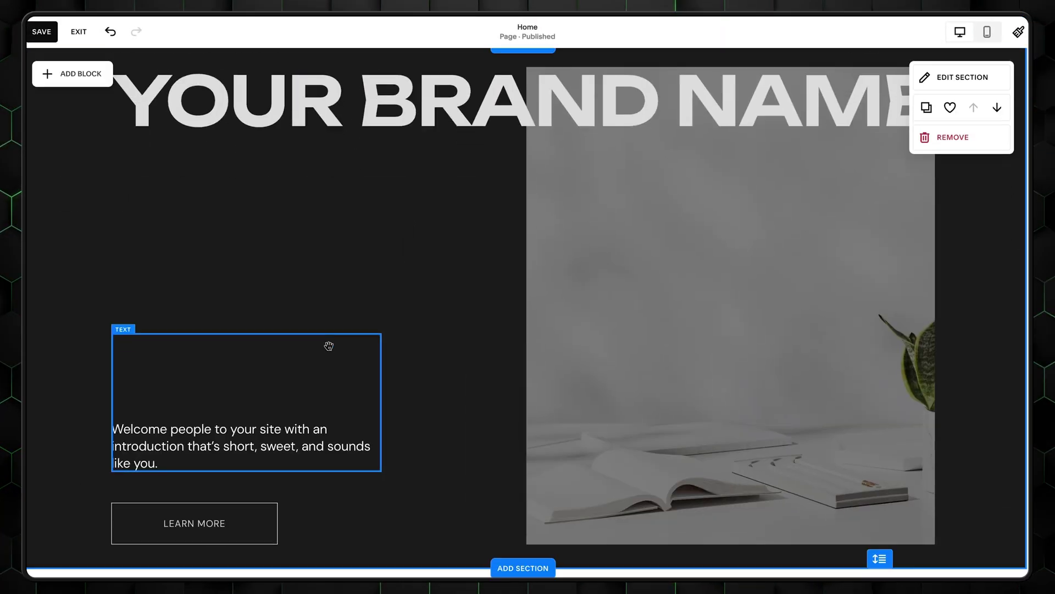
scroll(335, 295, "up", 1)
left_click(311, 176)
left_click(311, 176)
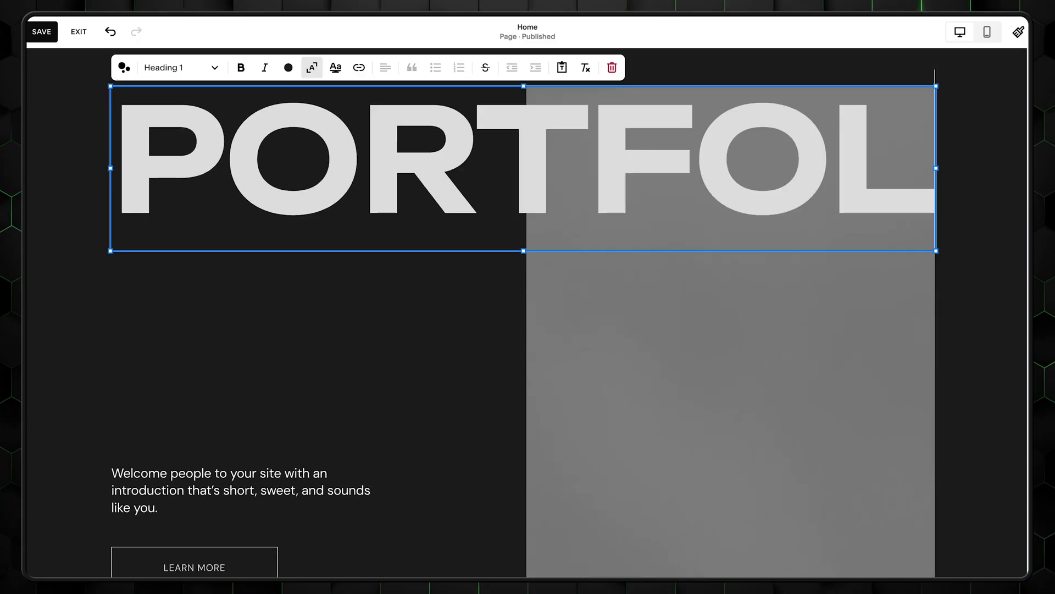
type("IO")
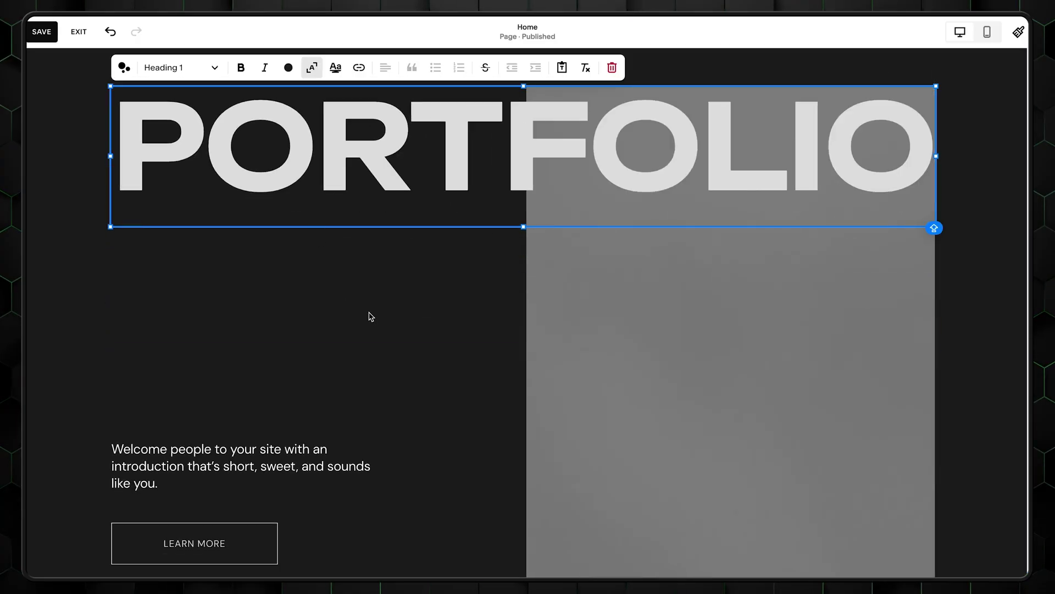
scroll(372, 316, "up", 1)
left_click_drag(110, 223, 26, 222)
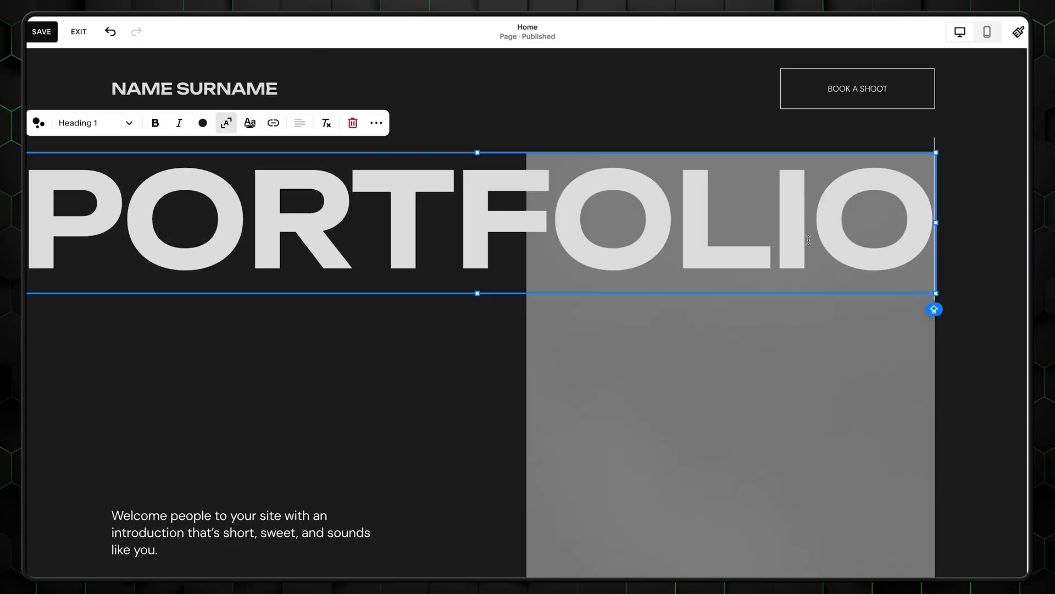
left_click_drag(937, 223, 1026, 225)
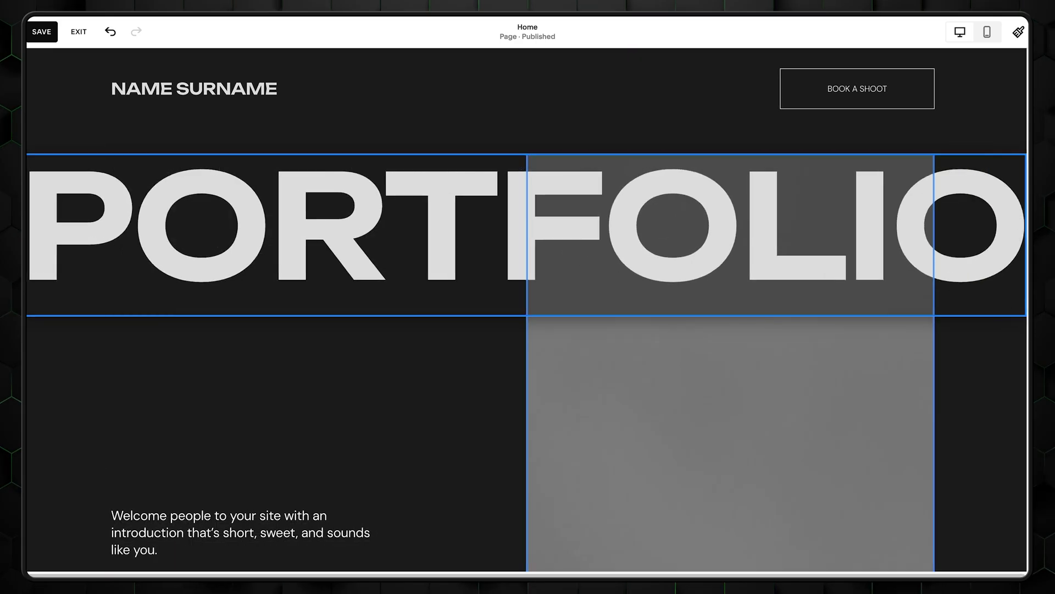
left_click_drag(378, 224, 379, 224)
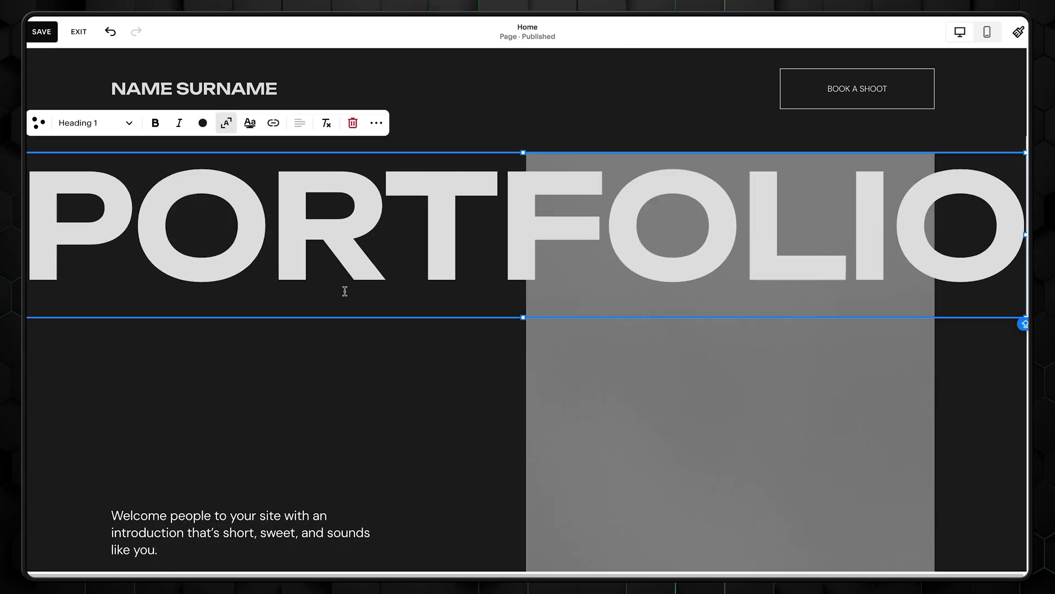
left_click_drag(422, 297, 426, 305)
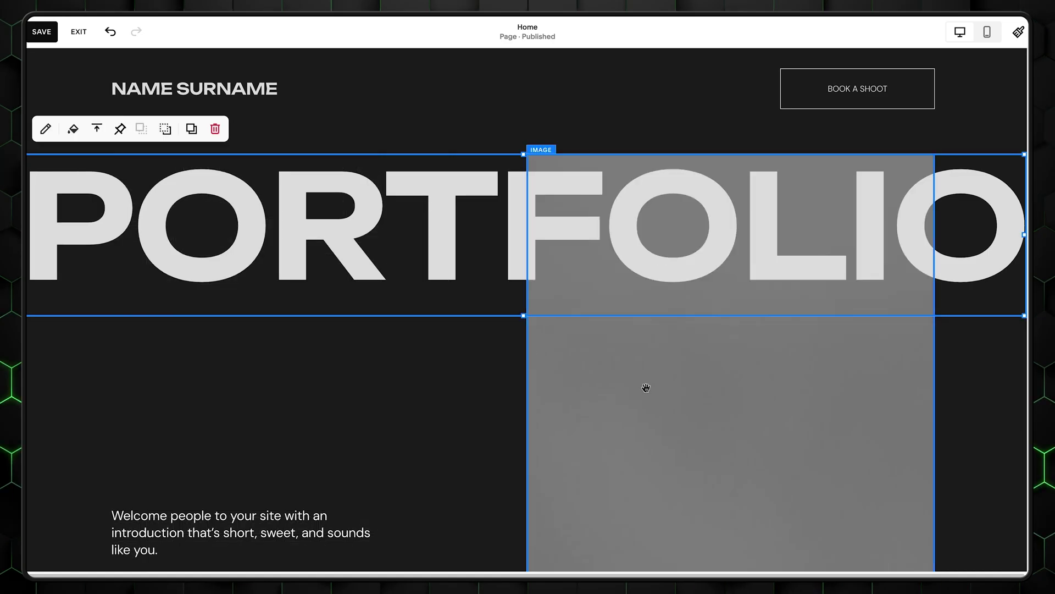
Move the image lower left, LEARN MORE and intro text right, and enlarge the image
left_click(803, 384)
left_click_drag(803, 384, 299, 484)
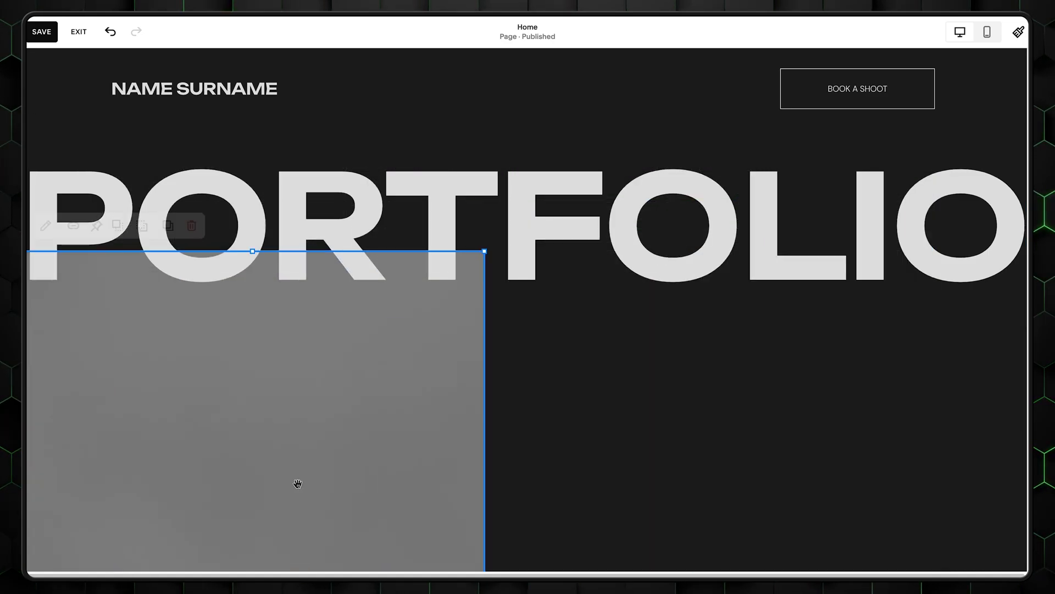
scroll(537, 405, "down", 3)
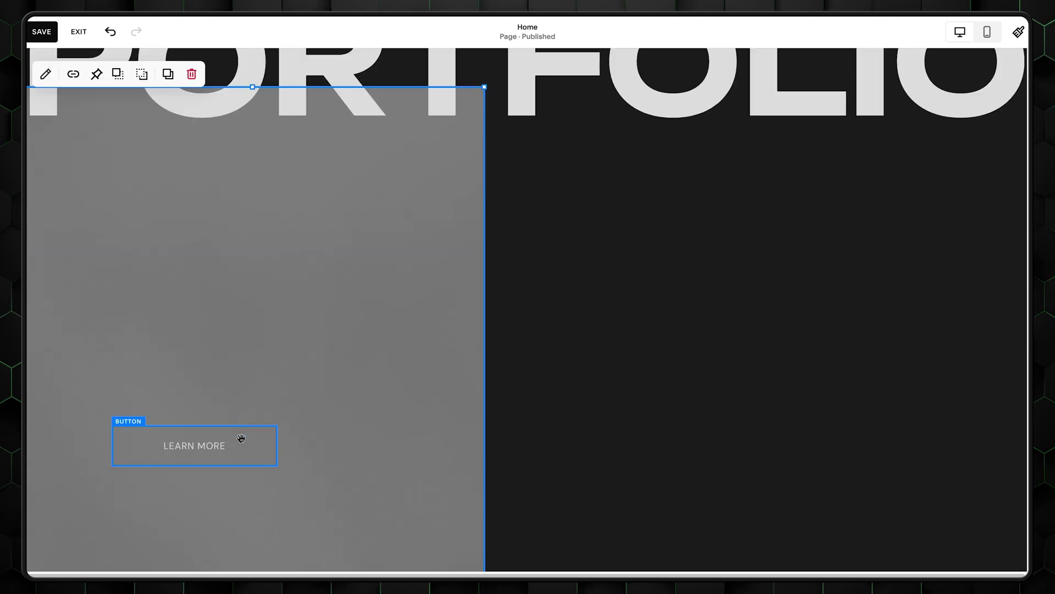
left_click_drag(253, 443, 758, 493)
left_click(247, 332)
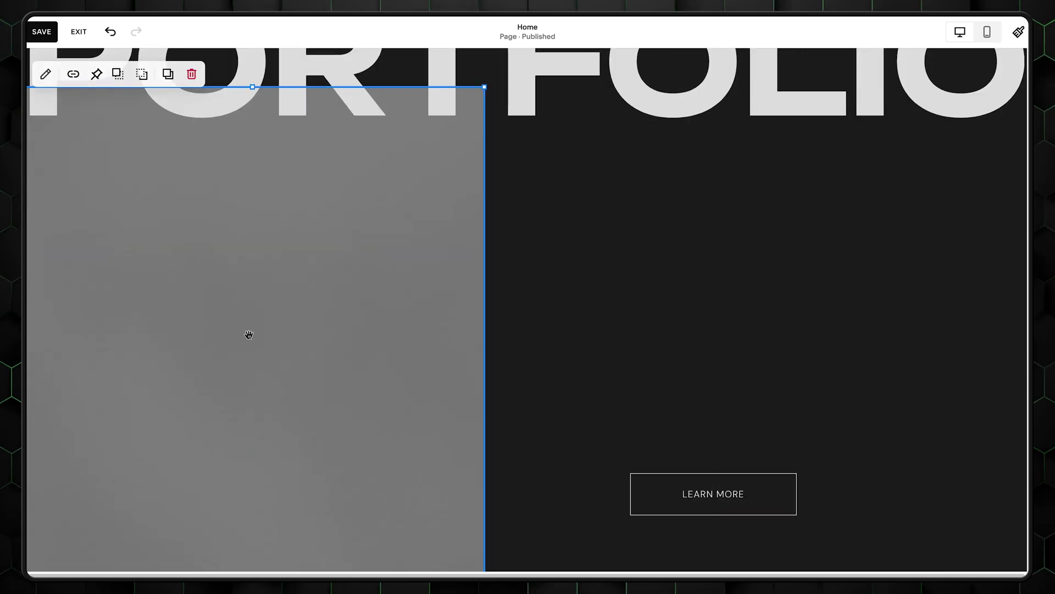
left_click_drag(247, 332, 328, 347)
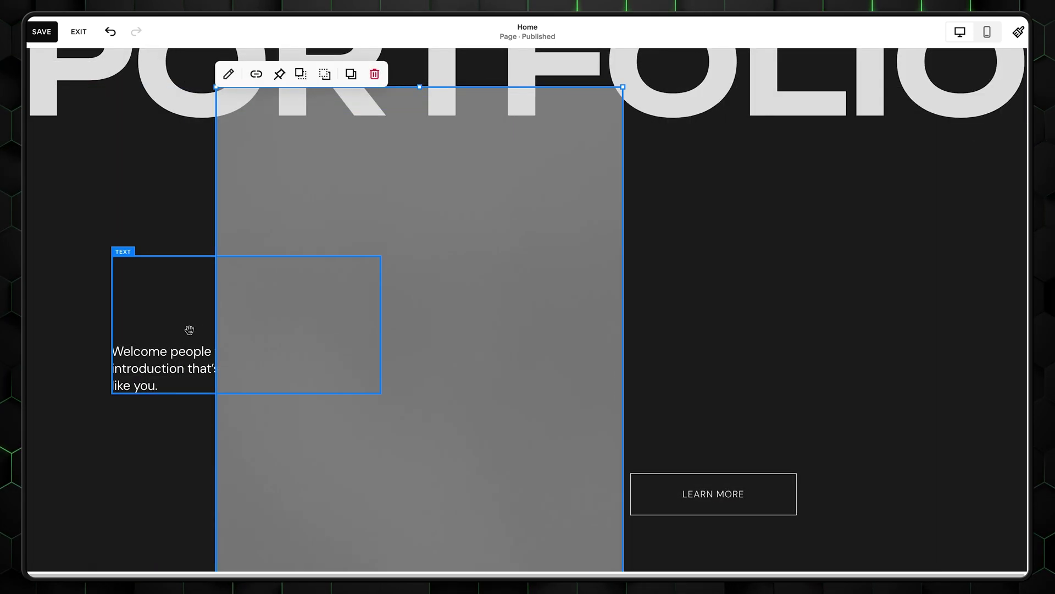
left_click_drag(188, 330, 683, 355)
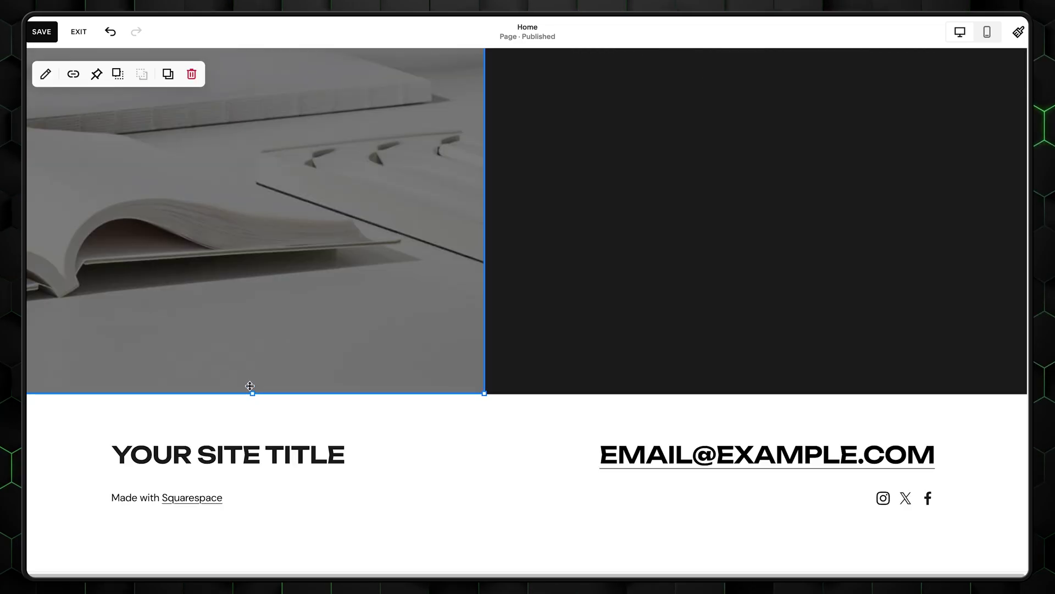
left_click_drag(250, 384, 259, 196)
scroll(648, 459, "up", 10)
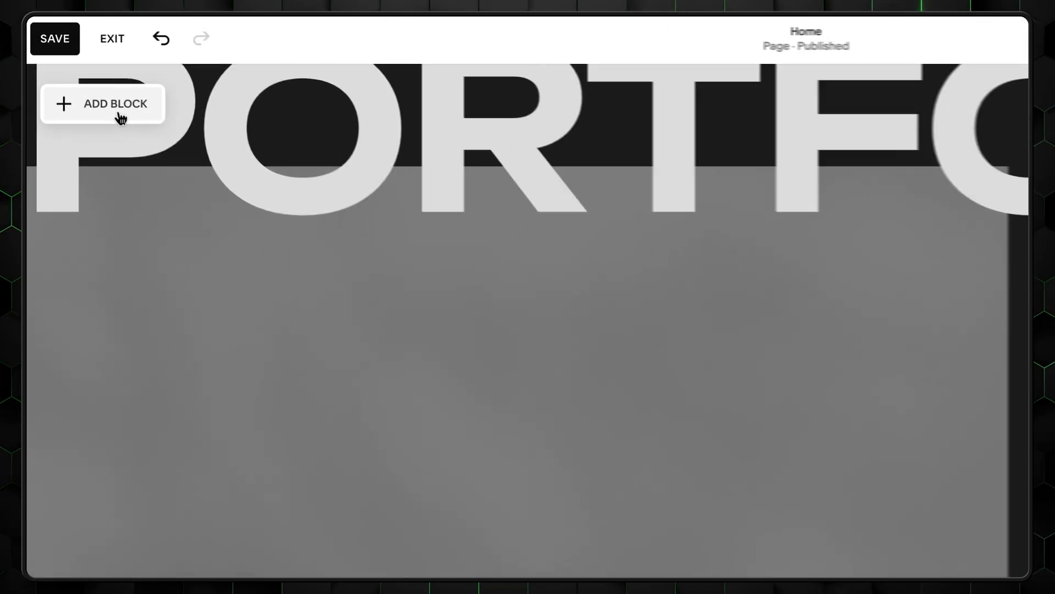
Add a PHOTOGRAPHY BY NAME SURNAME text block in the dark column overlapping the photo
left_click(125, 121)
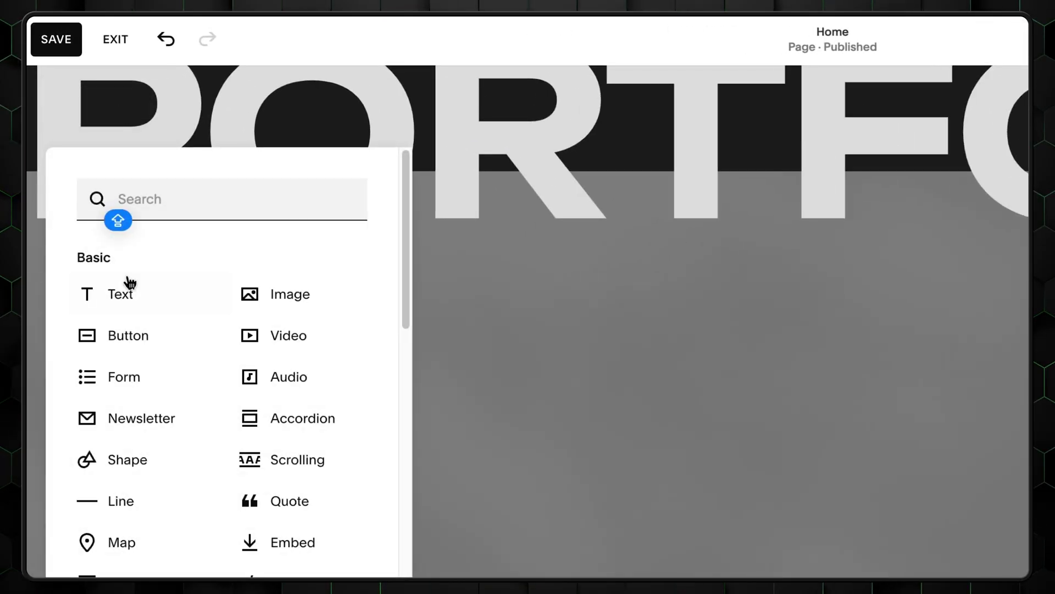
left_click(125, 290)
left_click_drag(426, 230, 1054, 504)
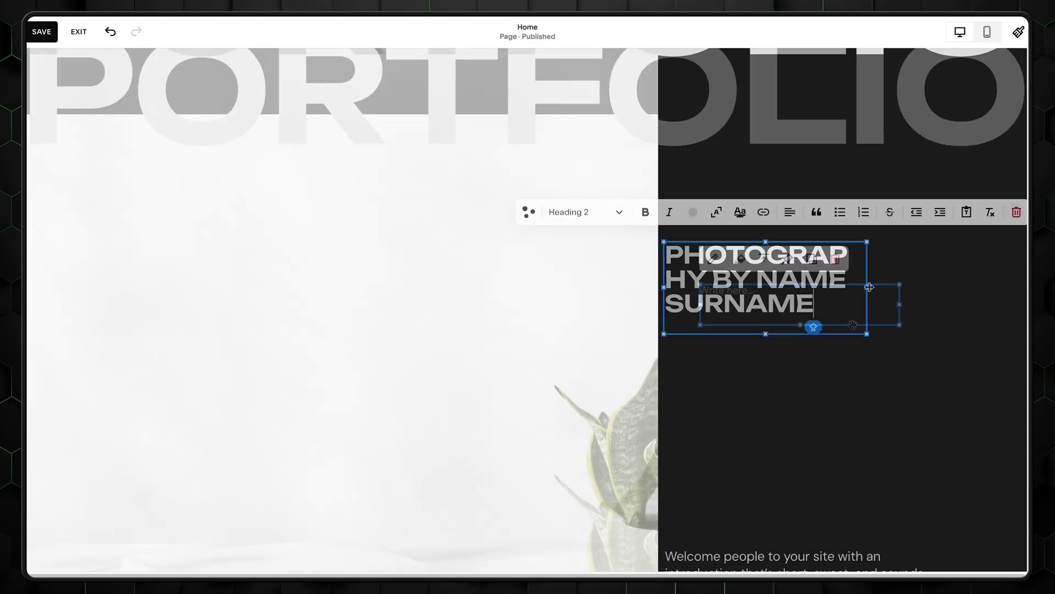
left_click_drag(869, 286, 918, 309)
left_click(839, 378)
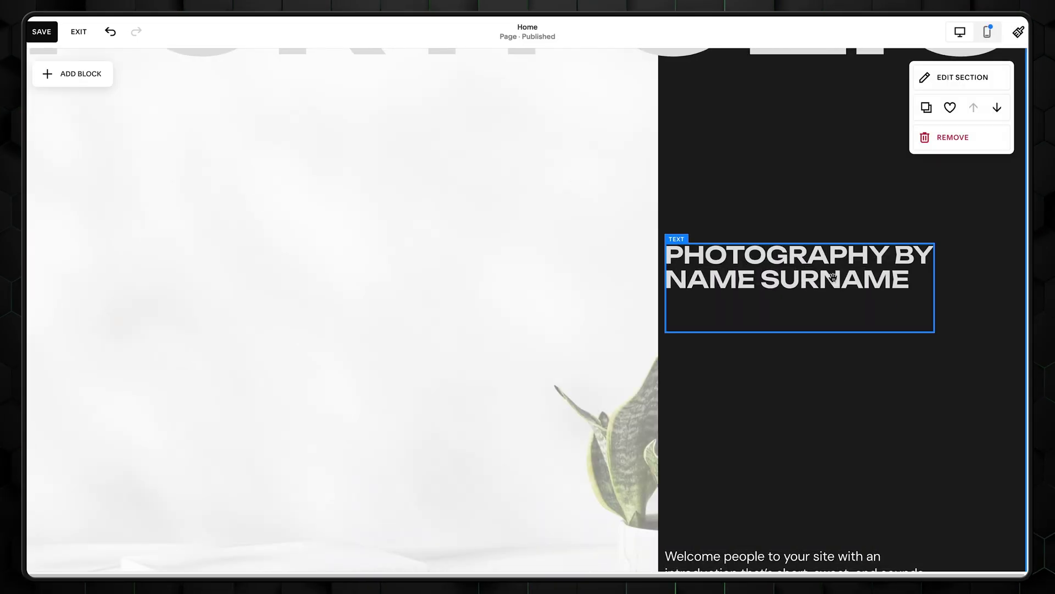
left_click_drag(830, 279, 793, 265)
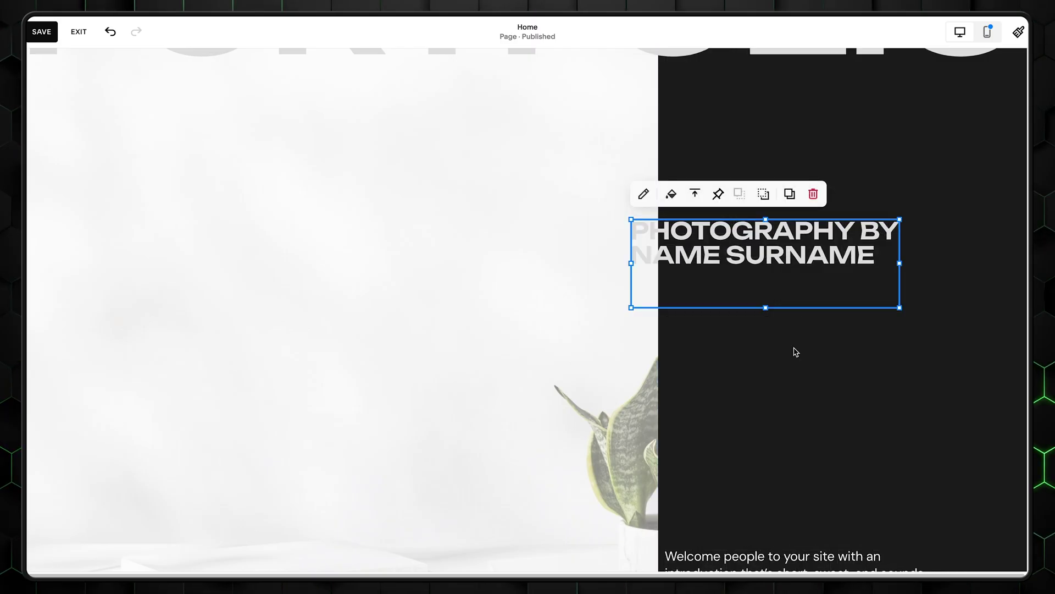
scroll(796, 351, "down", 1)
left_click(84, 120)
Upload a black-and-white beach photo in place of the placeholder hero image
left_click(45, 74)
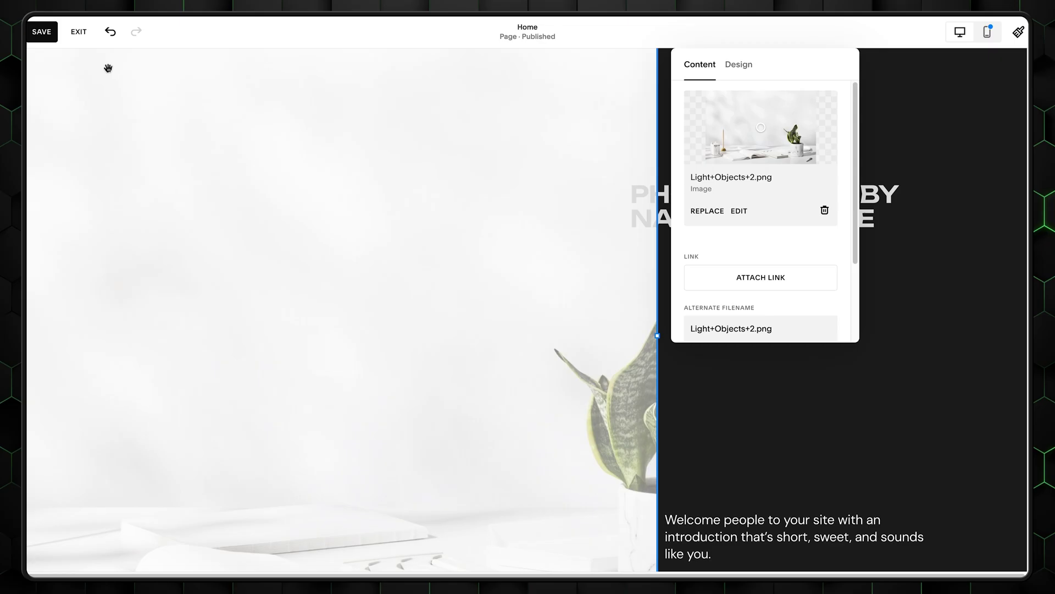
left_click(714, 220)
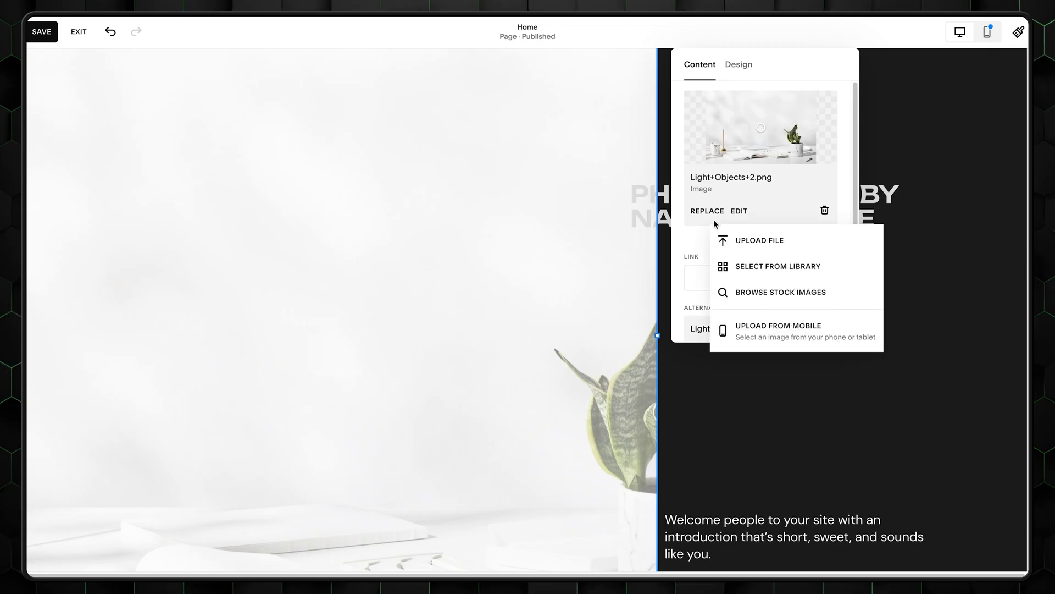
left_click(766, 240)
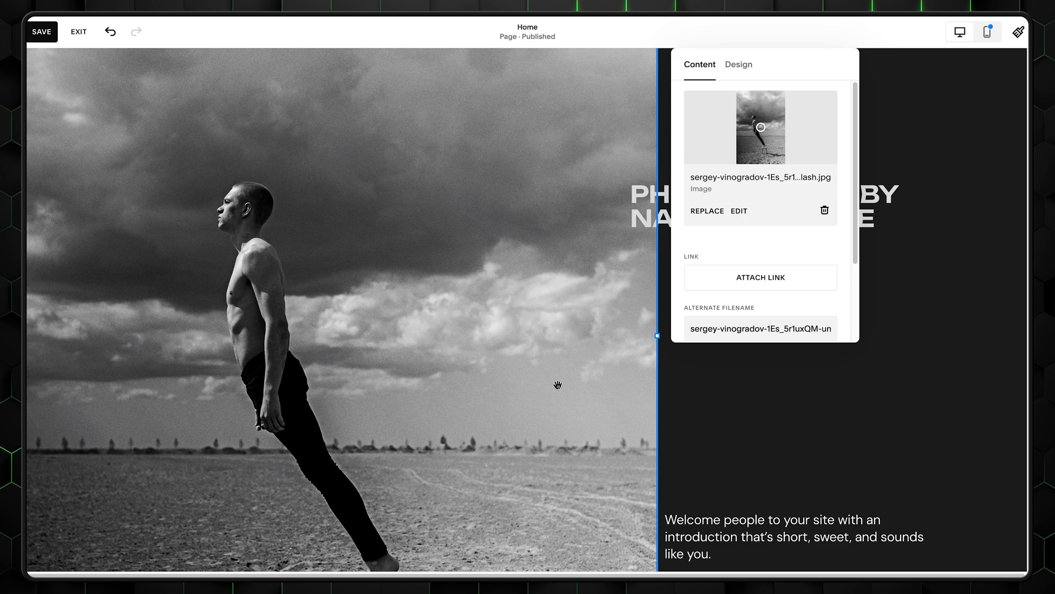
left_click(824, 419)
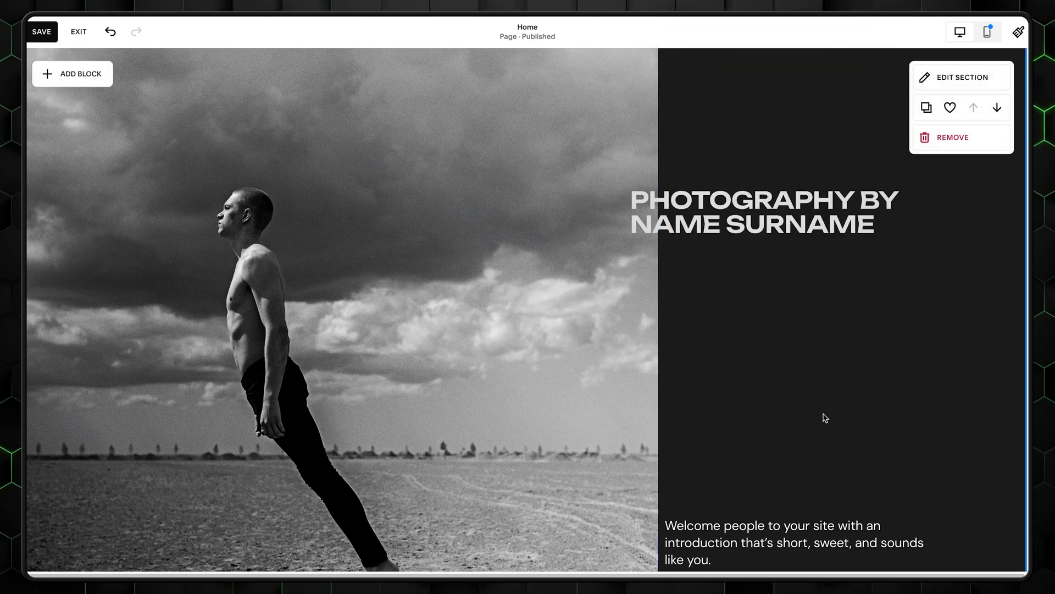
scroll(824, 419, "down", 4)
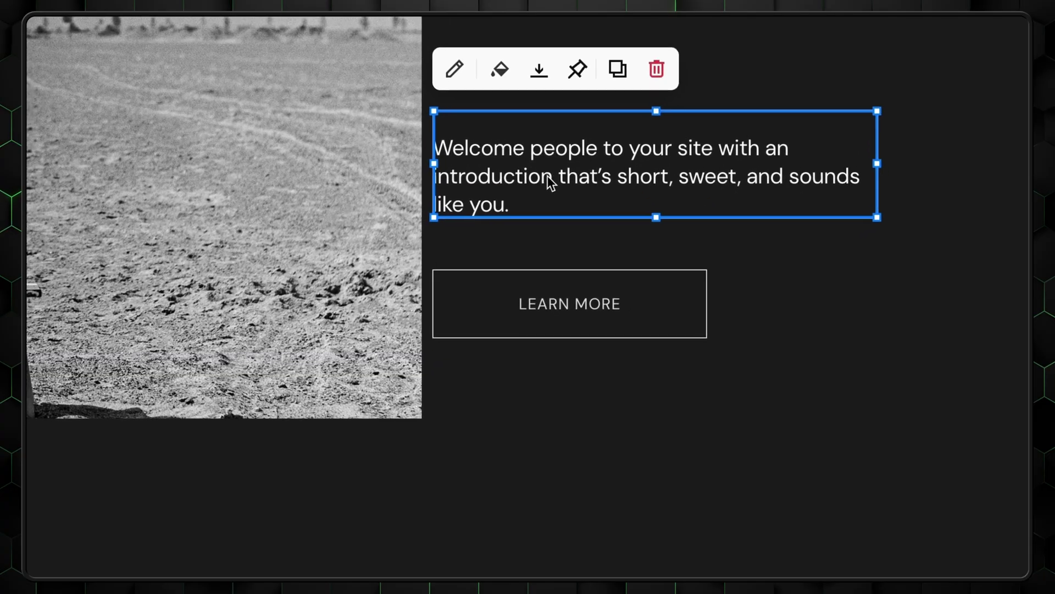
double_click(548, 176)
Paste the new intro paragraph and set it to the Paragraph 2 style
key("ctrl+a")
type("Let’s capture your moments in a way that feels authentic and lasting. Book your photoshoot today for images that tell your story.")
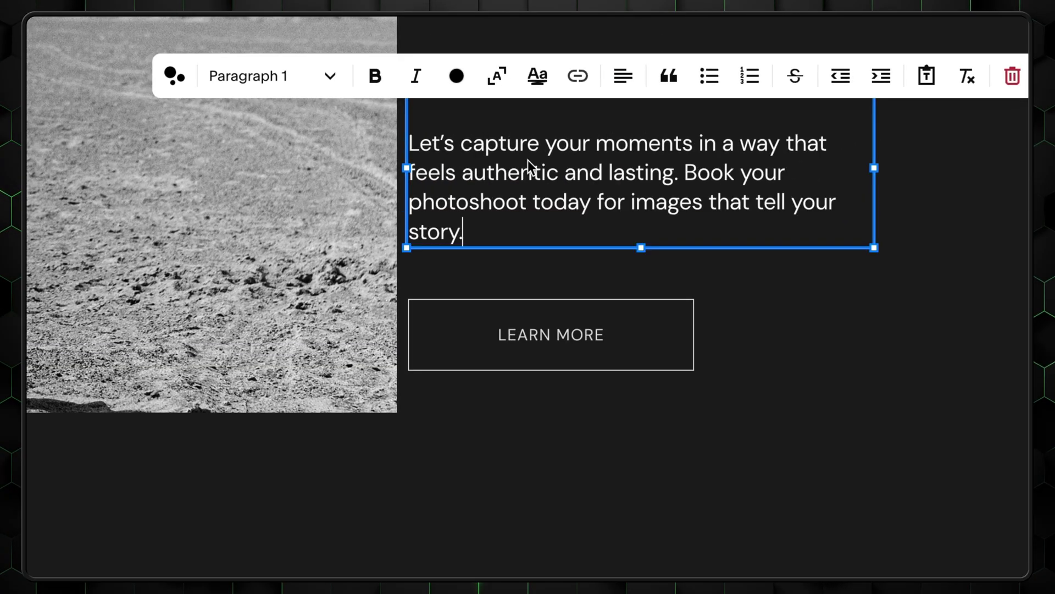
left_click(313, 76)
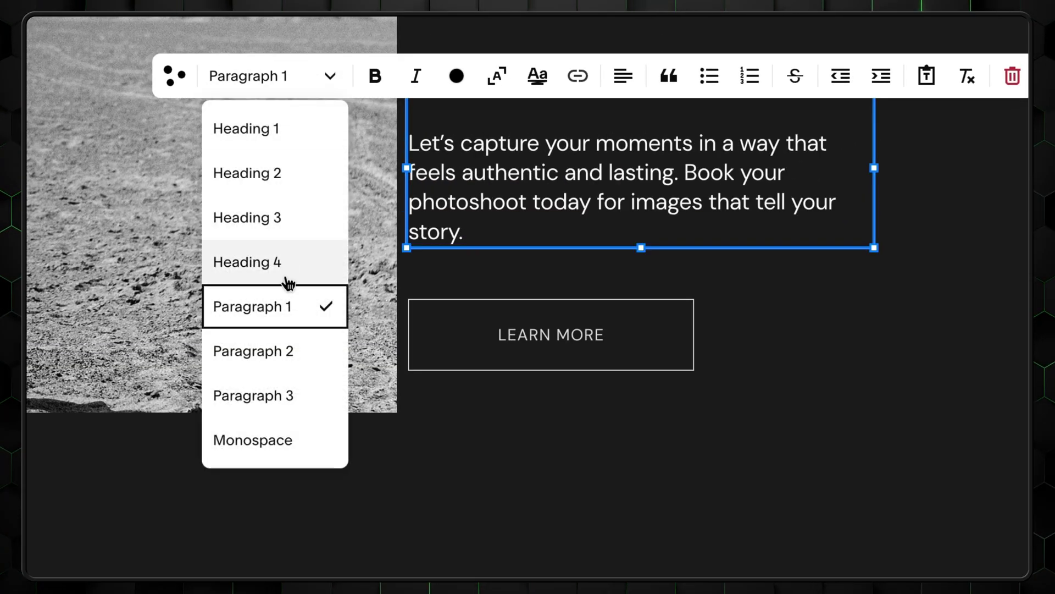
left_click(286, 357)
Move the LEARN MORE button up beneath the intro text and select it
left_click_drag(651, 266, 648, 226)
left_click(674, 331)
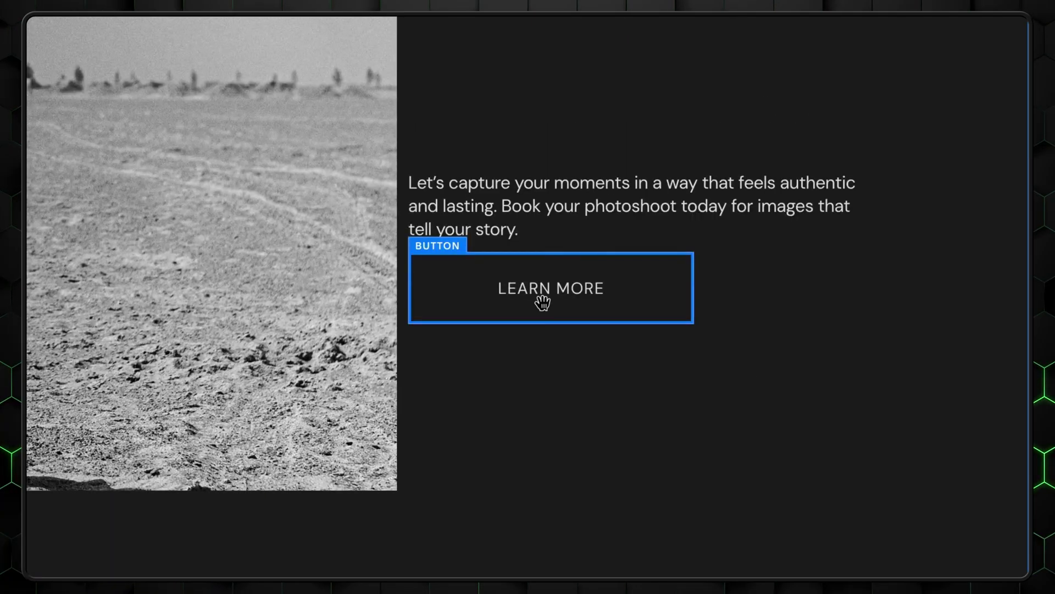
left_click(539, 299)
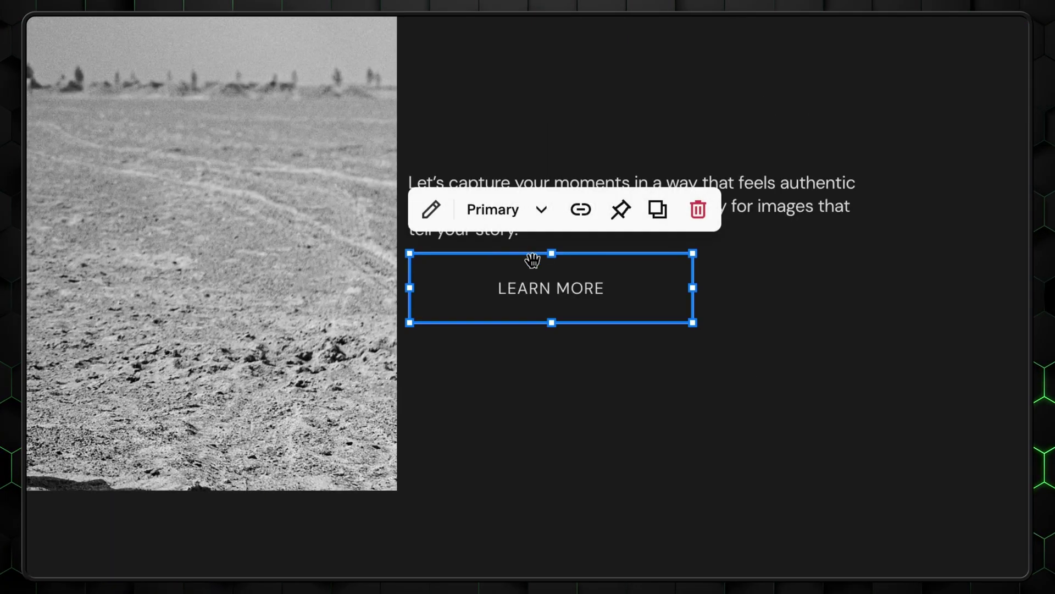
Change the button label from LEARN MORE to BOOK A PHOTOSHOOT
left_click(430, 210)
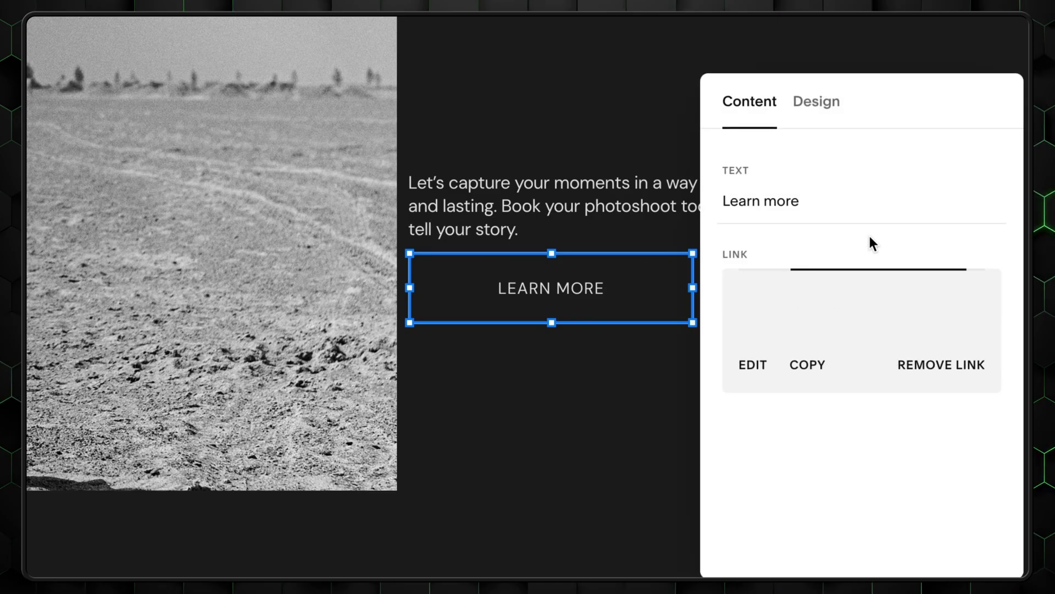
triple_click(835, 205)
type("B")
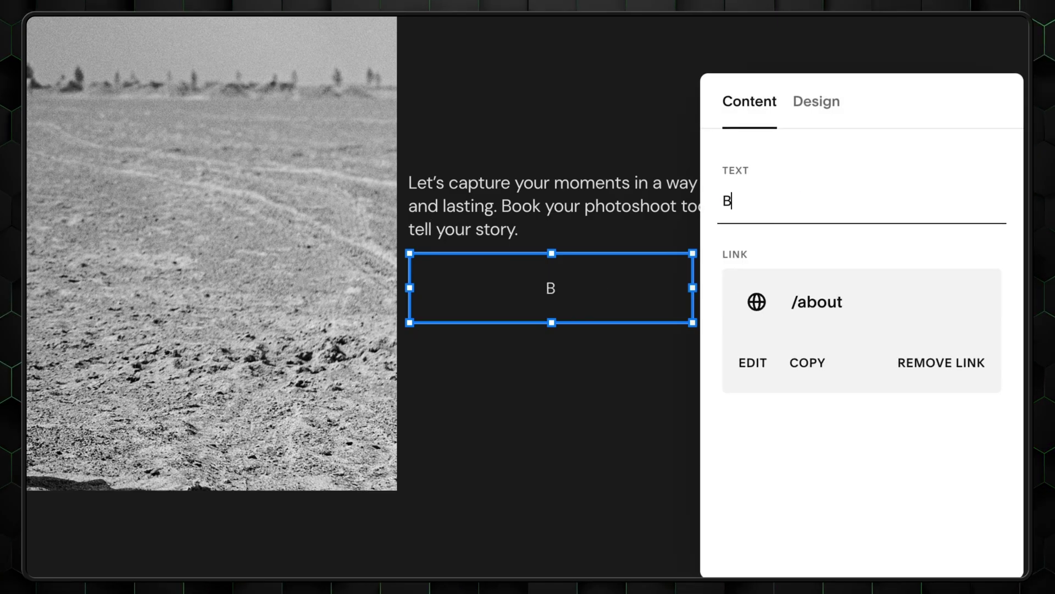
type("OOK A ")
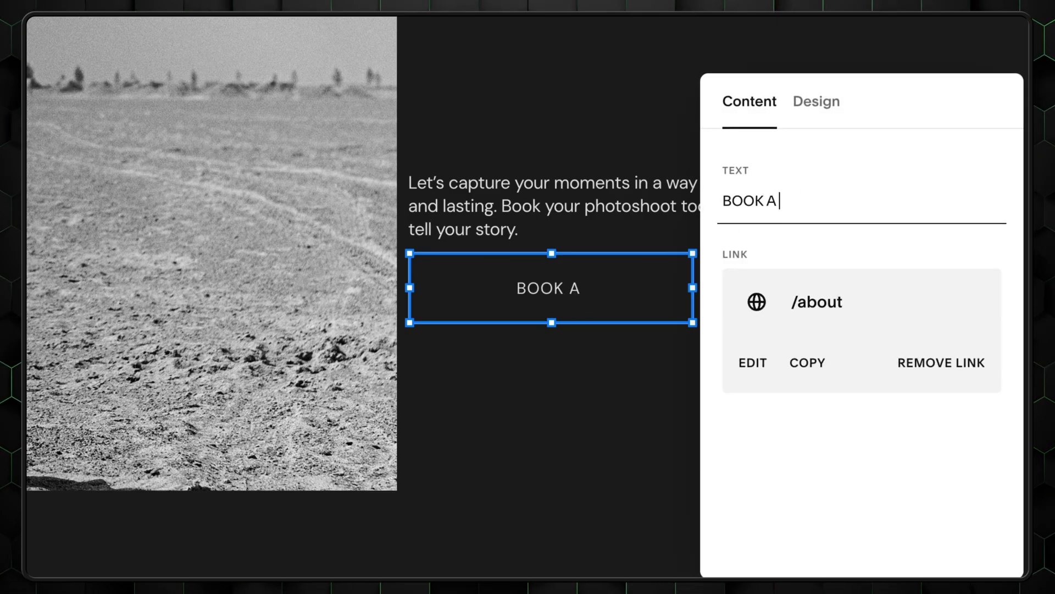
type("PHOTOSHOOT")
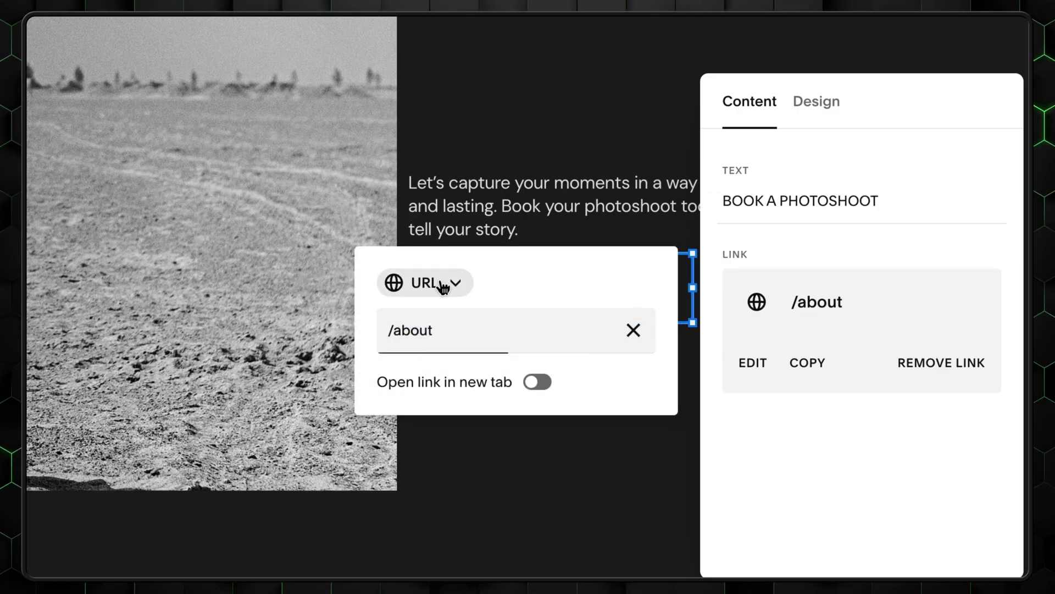
left_click(443, 286)
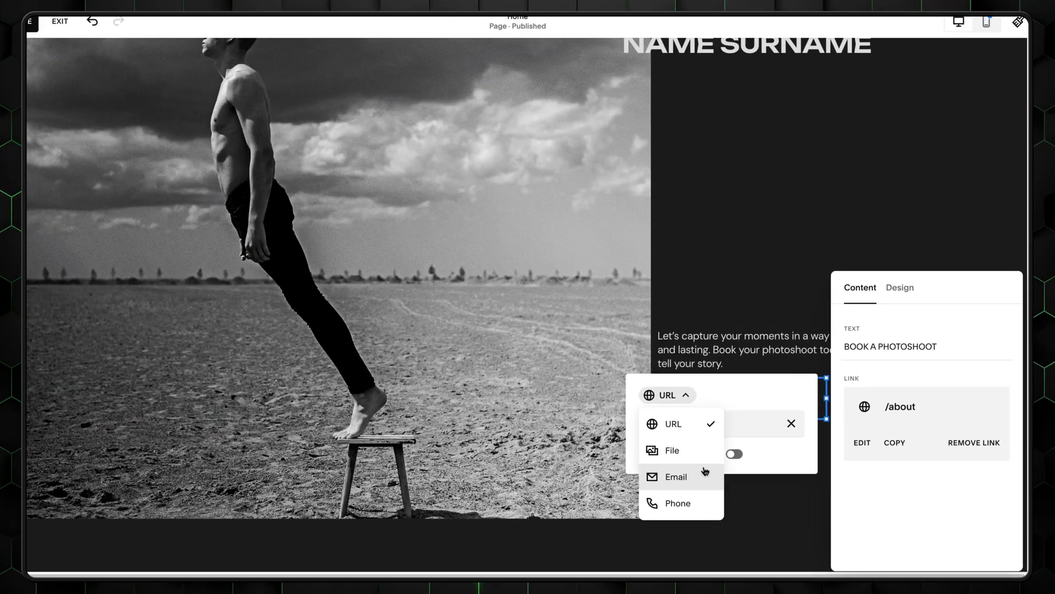
left_click(743, 368)
scroll(746, 372, "down", 8)
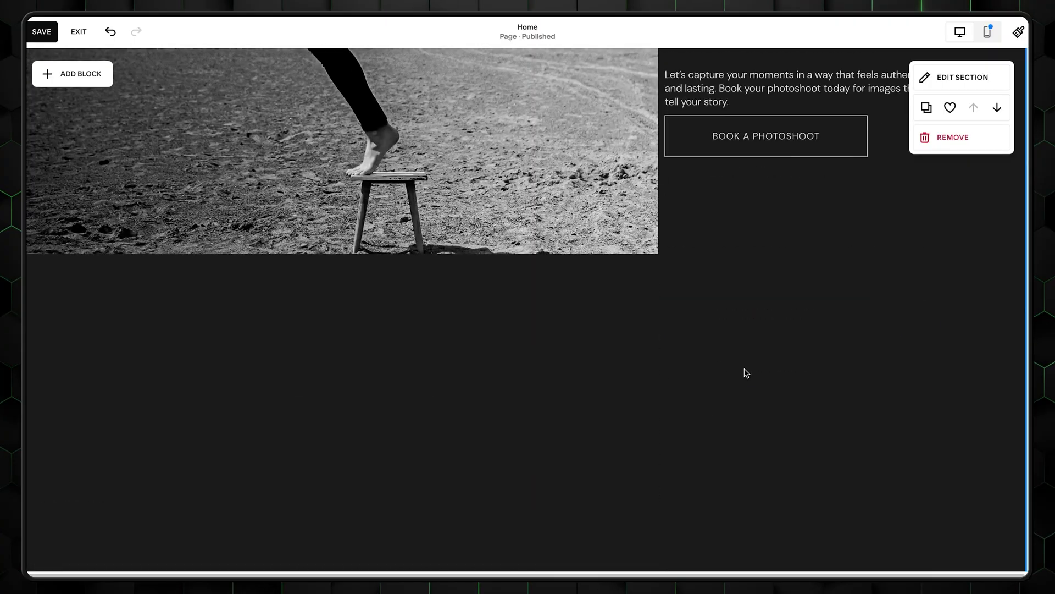
Shrink the photoshoot section's height, then stretch it taller above the footer
scroll(555, 374, "down", 5)
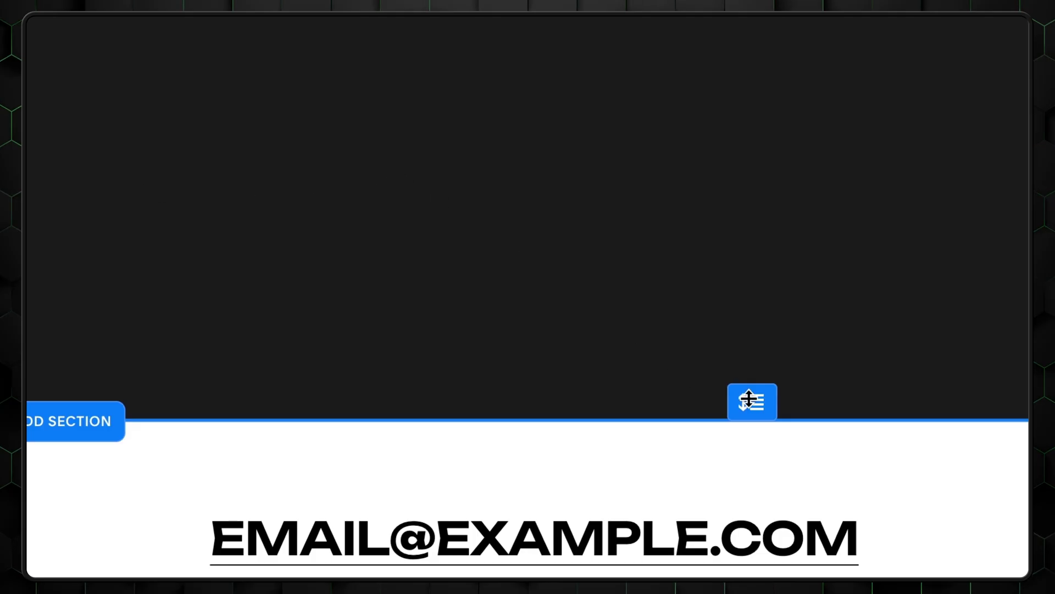
left_click_drag(752, 401, 714, 110)
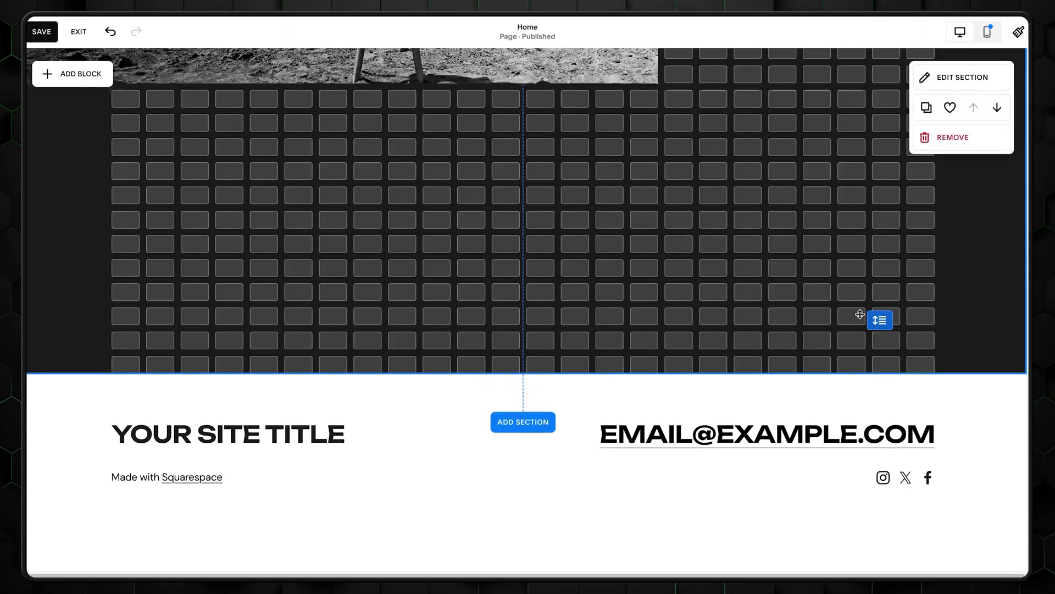
left_click_drag(860, 314, 866, 330)
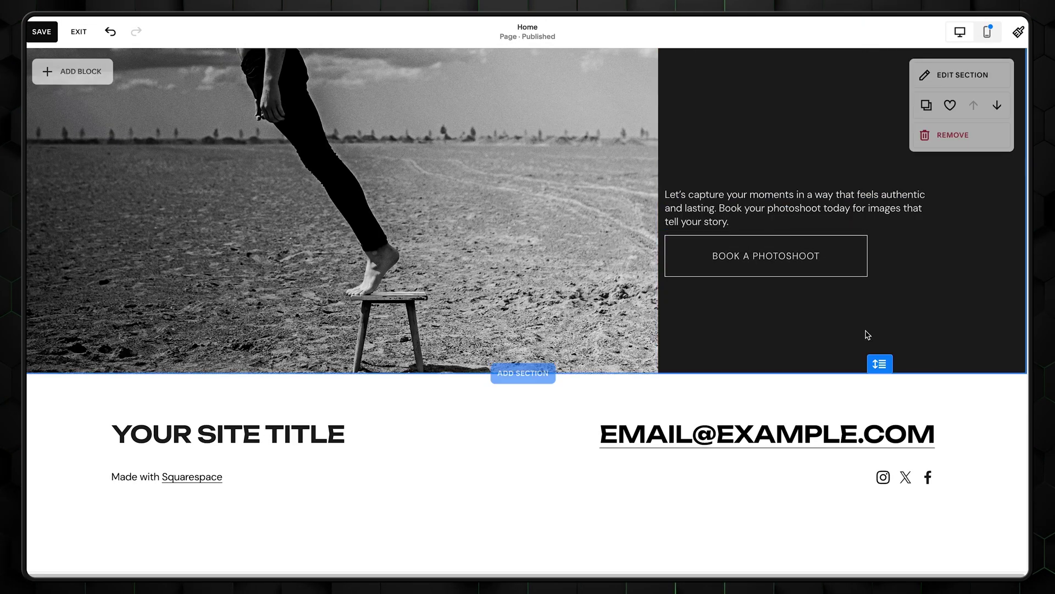
left_click_drag(880, 363, 877, 419)
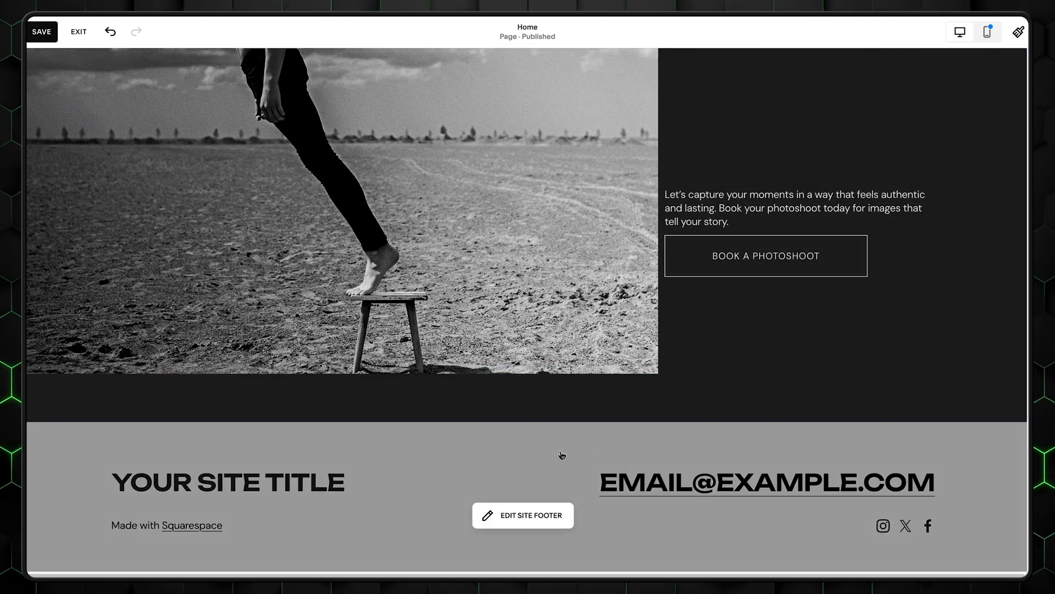
scroll(562, 455, "up", 15)
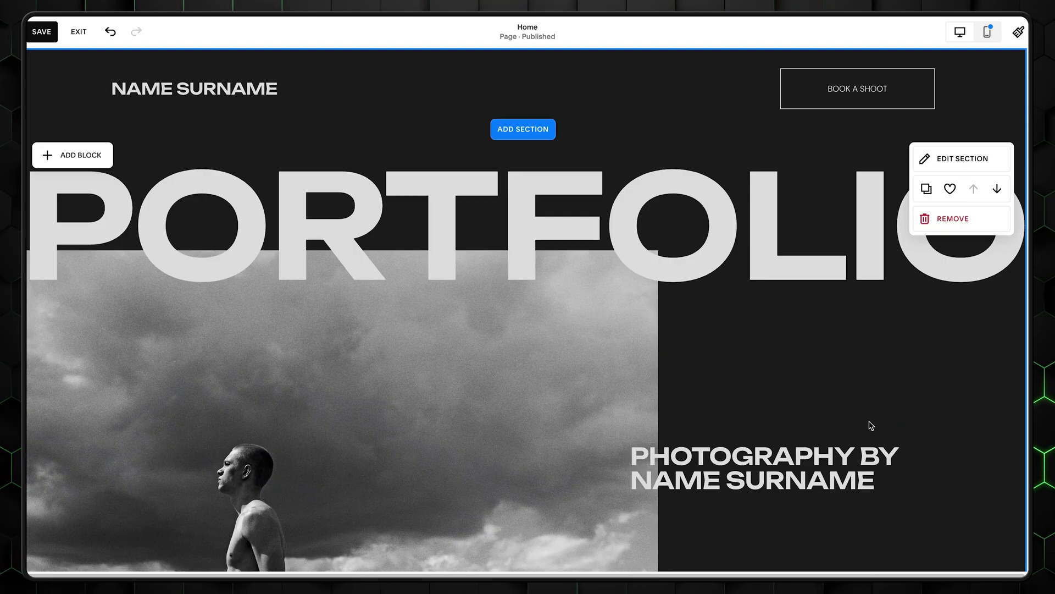
Scroll down to the area below the photoshoot section
scroll(957, 380, "down", 7)
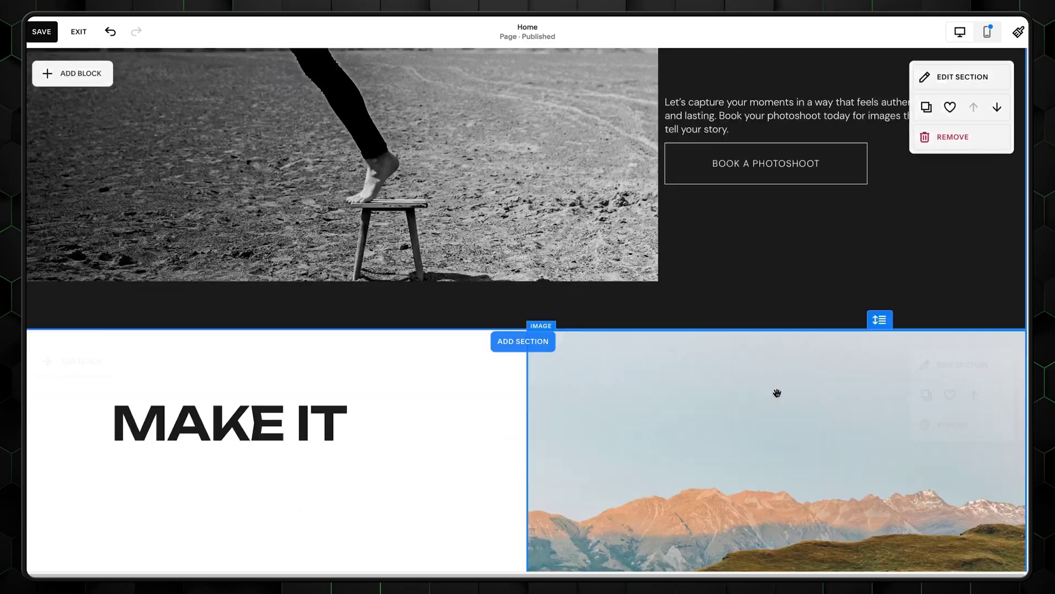
Give the new section the dark Dark 2 colour theme
left_click(984, 242)
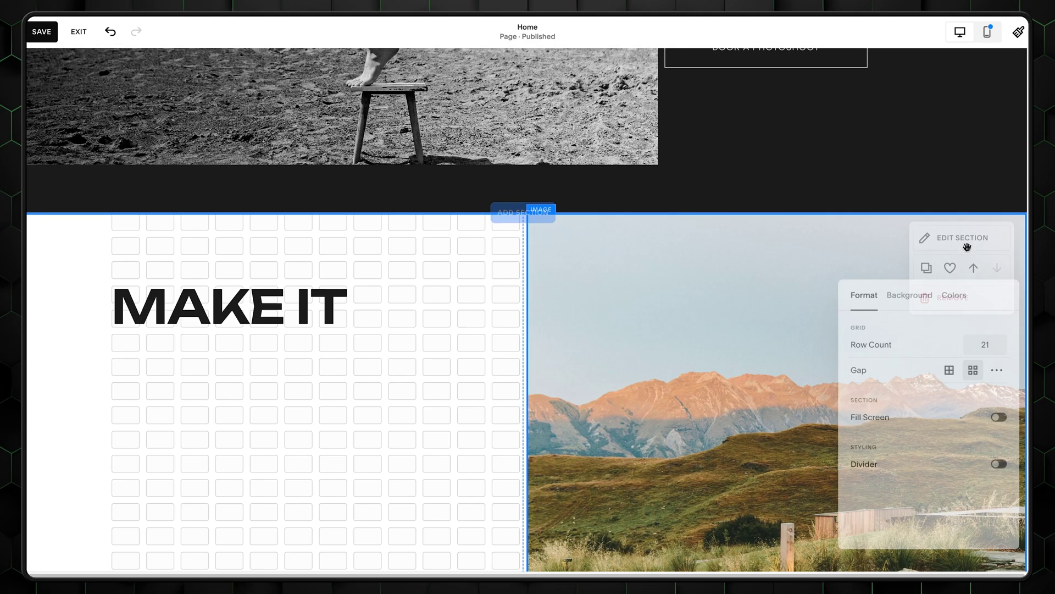
left_click(957, 290)
scroll(920, 480, "down", 3)
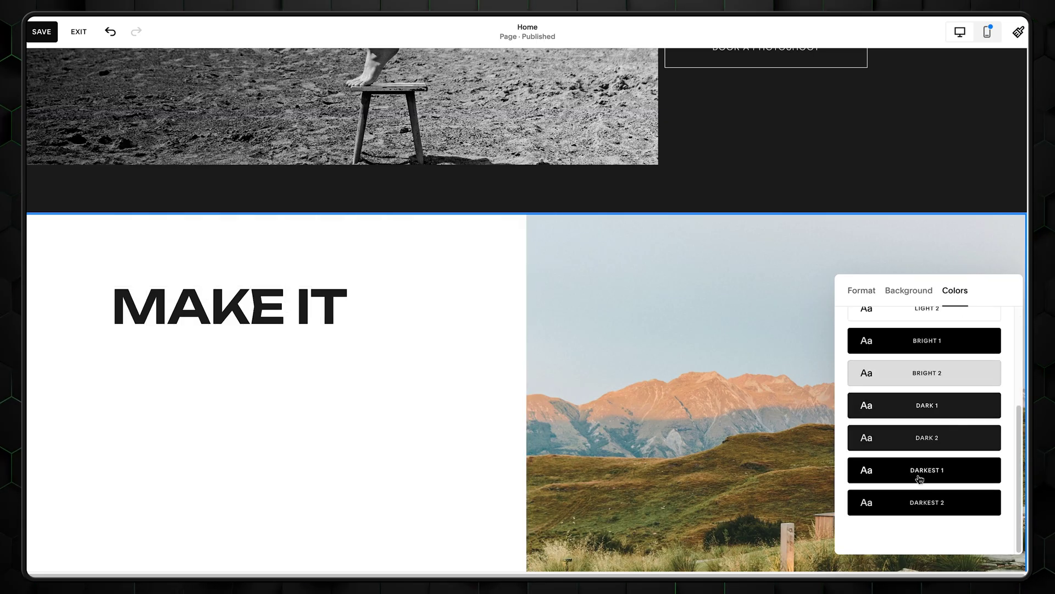
left_click(923, 447)
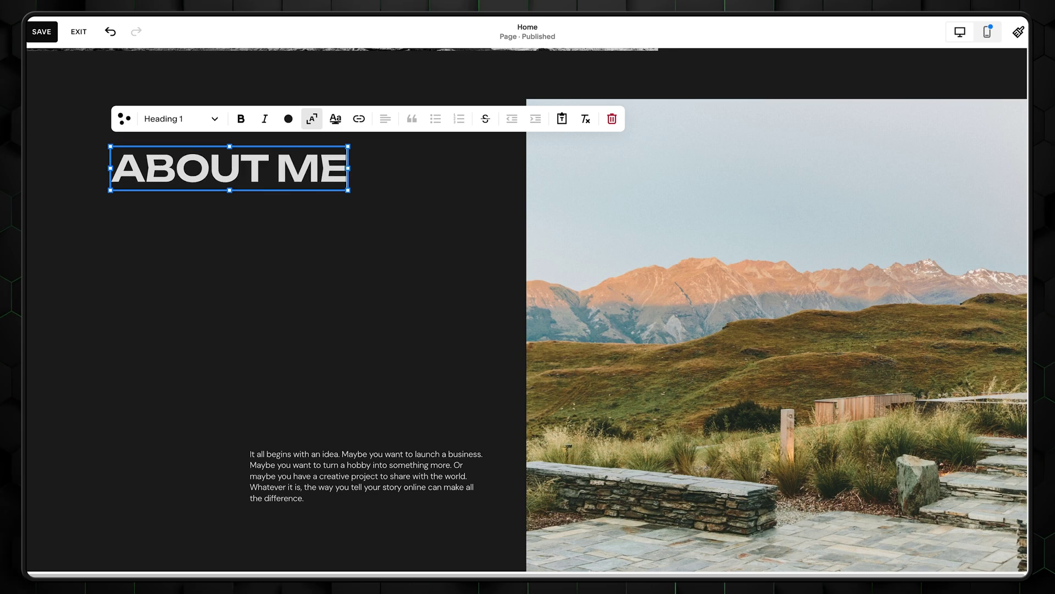
Move the body text under the ABOUT ME heading and paste the photographer bio over it
left_click(367, 430)
left_click_drag(368, 431, 235, 294)
double_click(198, 304)
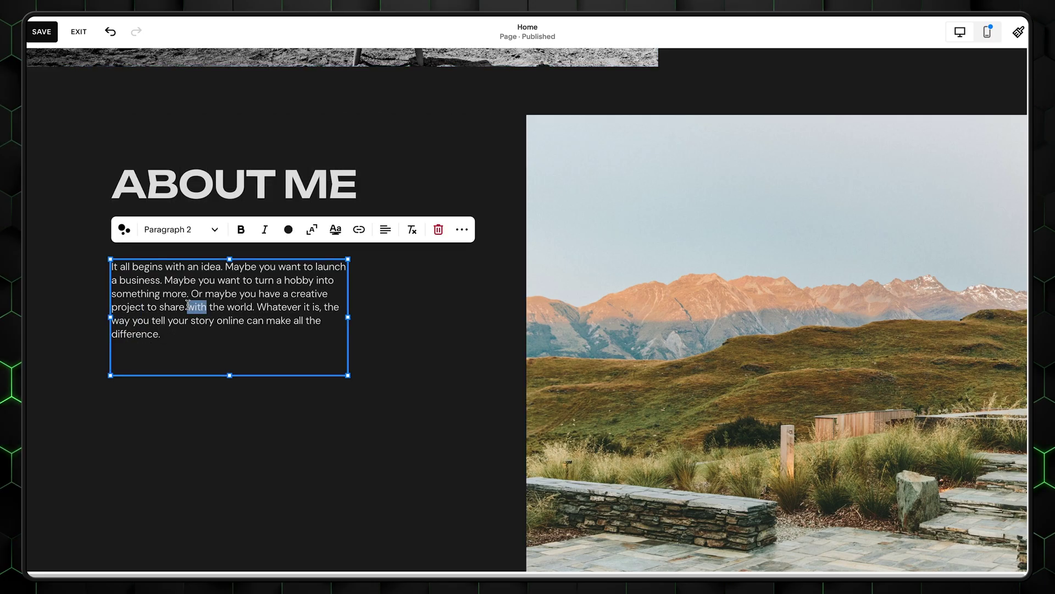
triple_click(198, 304)
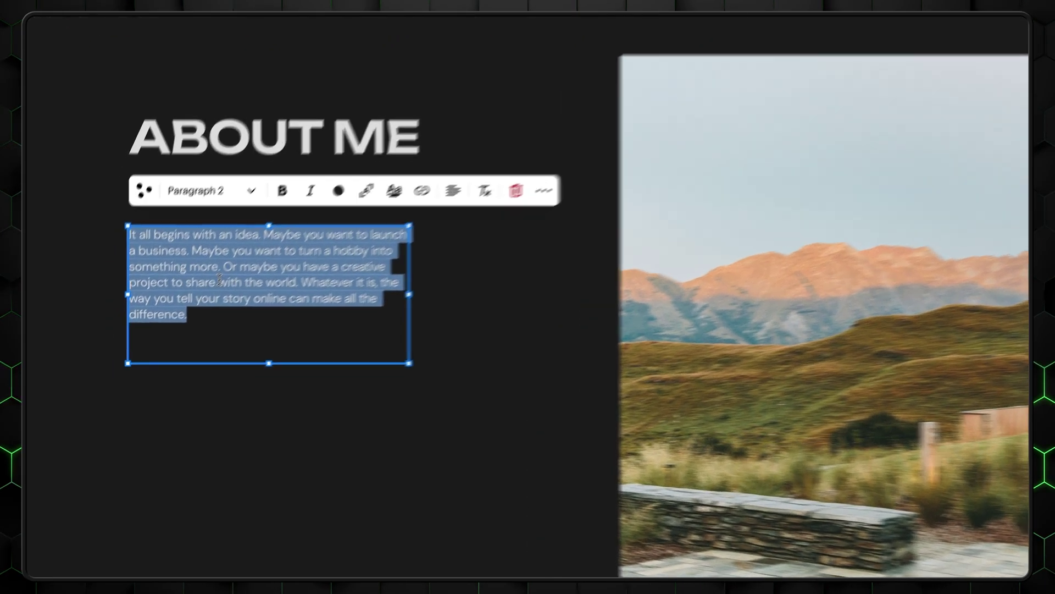
type("I’m a passionate photographer with a love for capturing life's most beautiful and fleeting moments. For me, photography is more than just taking pictures; it’s about telling stories, preserving memories, and bringing emotions to life through the lens. For me, photography is not just about clicking a button—it’s about connecting with people, understanding their stories, and translating those into beautiful, timeless images. Whether I’m photographing a wedding, a family portrait, or a special event, my goal is to make my clients feel comfortable and confident, so their true personalities shine through every shot. I’m inspired by the beauty of everyday life, and I approach every project with creativity, passion, and a keen eye for detail. I believe that every photograph has the power to freeze a moment in time, capturing its essence forever.  My goal is to tell your unique story through creative and emotive images. Let’s turn your moments into lasting memories!")
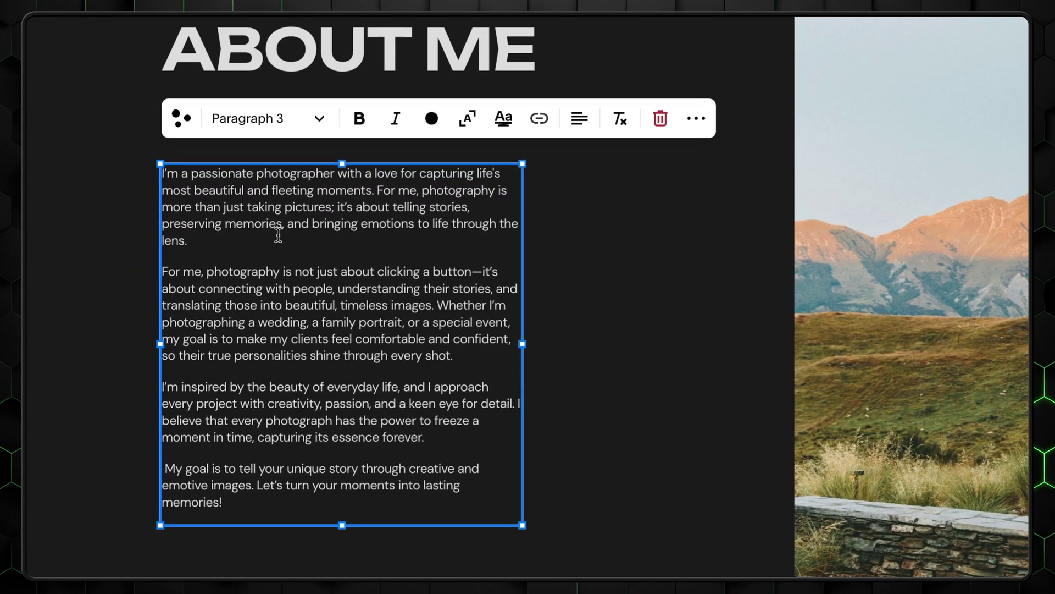
scroll(319, 284, "down", 2)
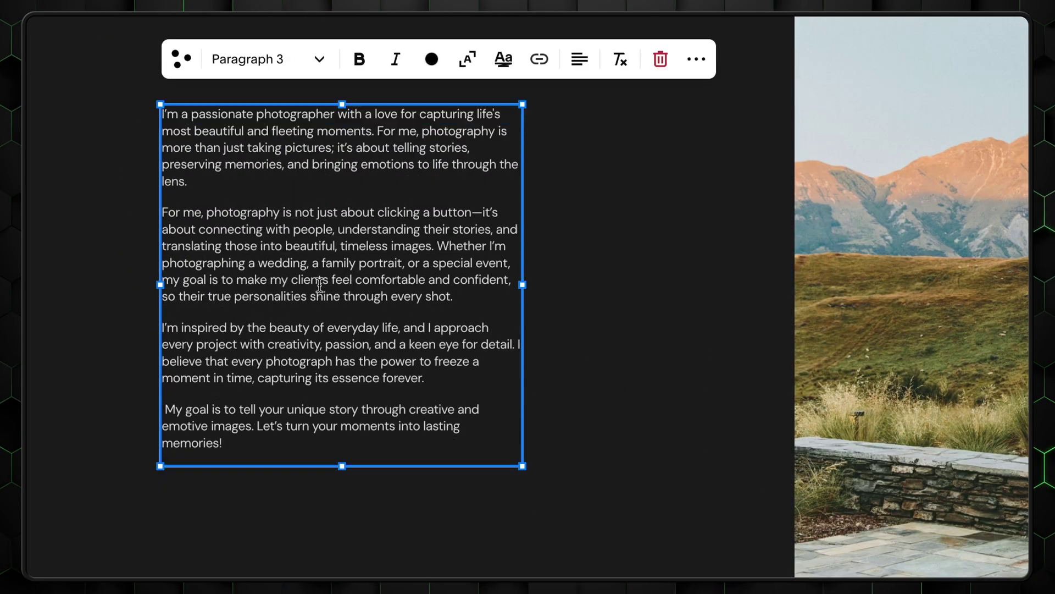
Set all four bio paragraphs to the Paragraph 2 text style
left_click(315, 73)
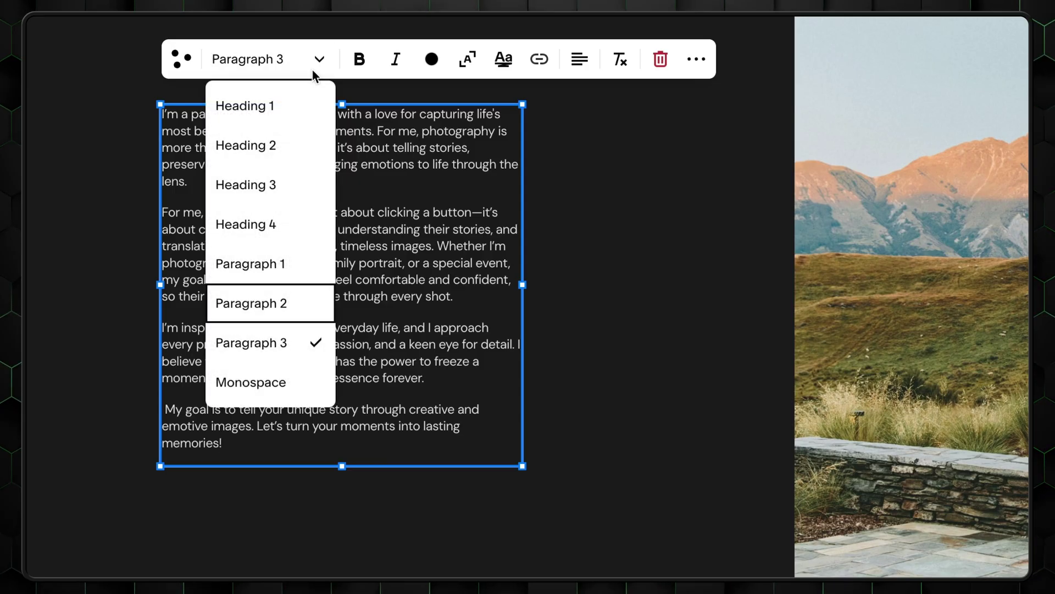
left_click(282, 307)
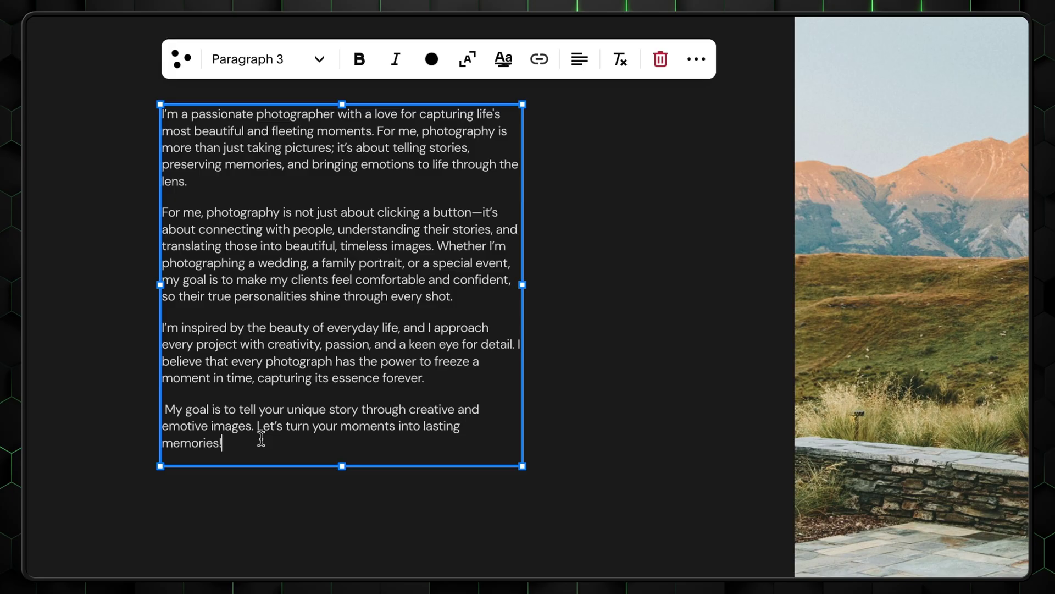
left_click_drag(261, 438, 171, 121)
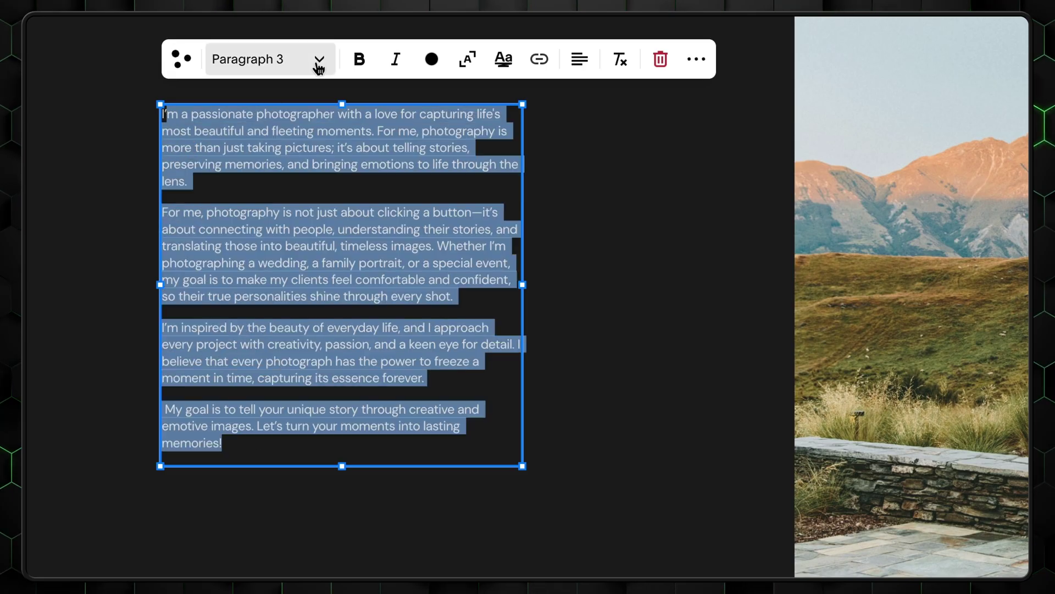
left_click(235, 410)
left_click_drag(238, 445, 142, 132)
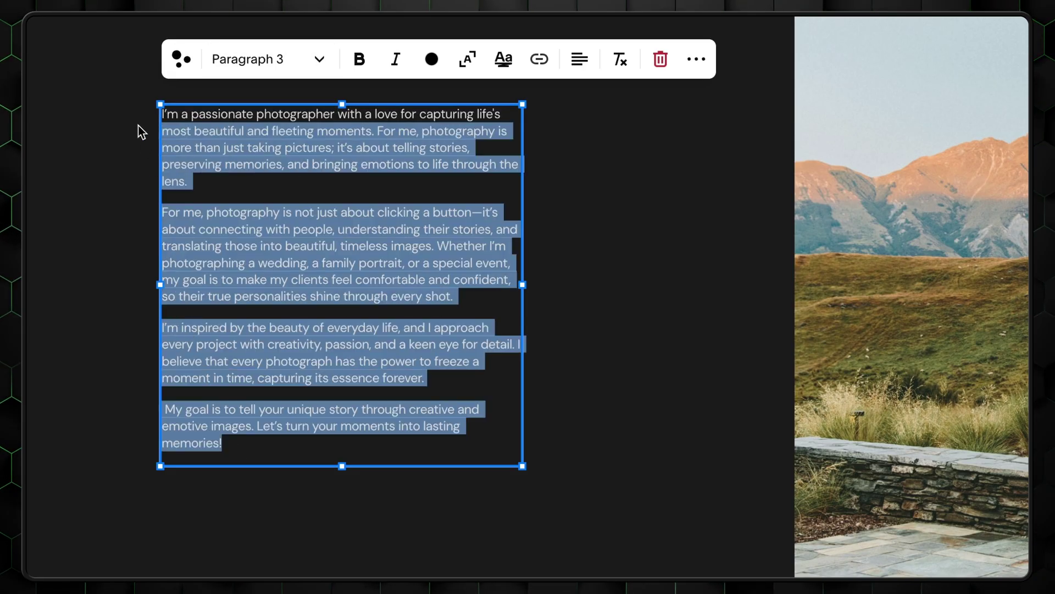
left_click(302, 62)
left_click(259, 302)
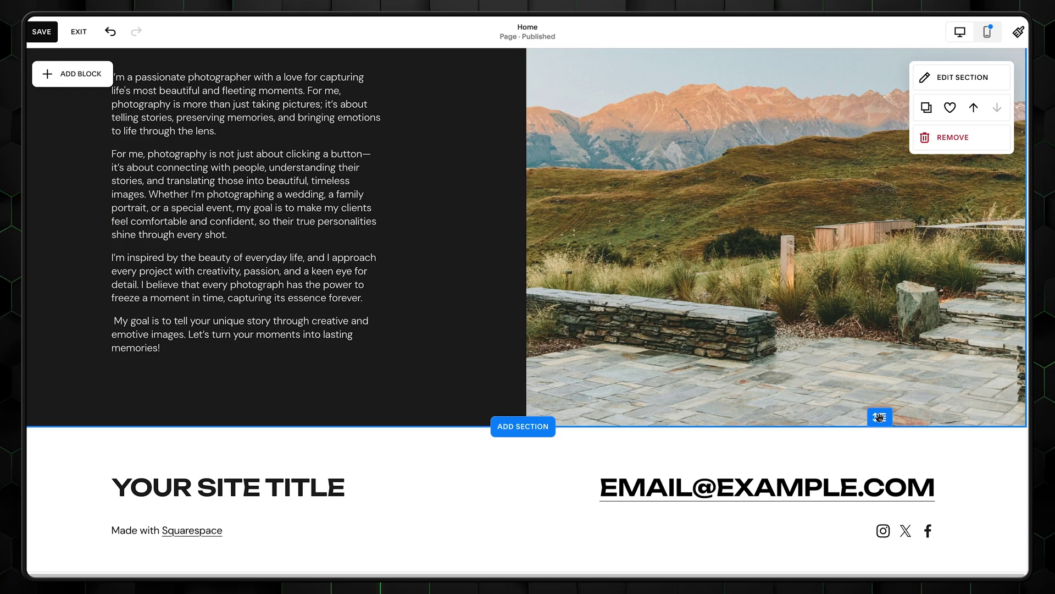
Lengthen the About section, duplicate the mountain image into the left column, and resize both images
left_click_drag(879, 417, 900, 566)
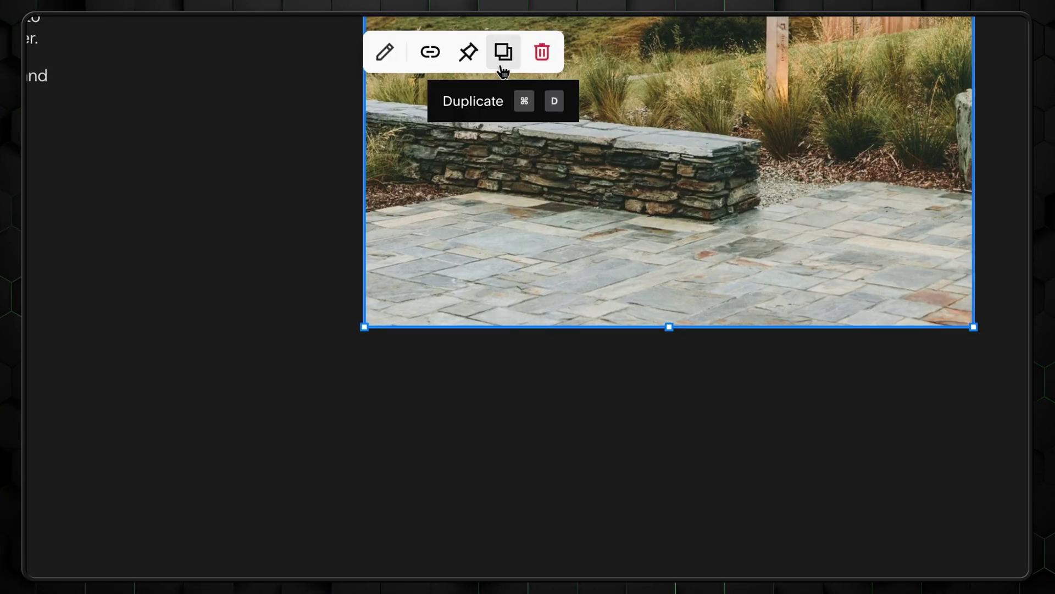
left_click(502, 52)
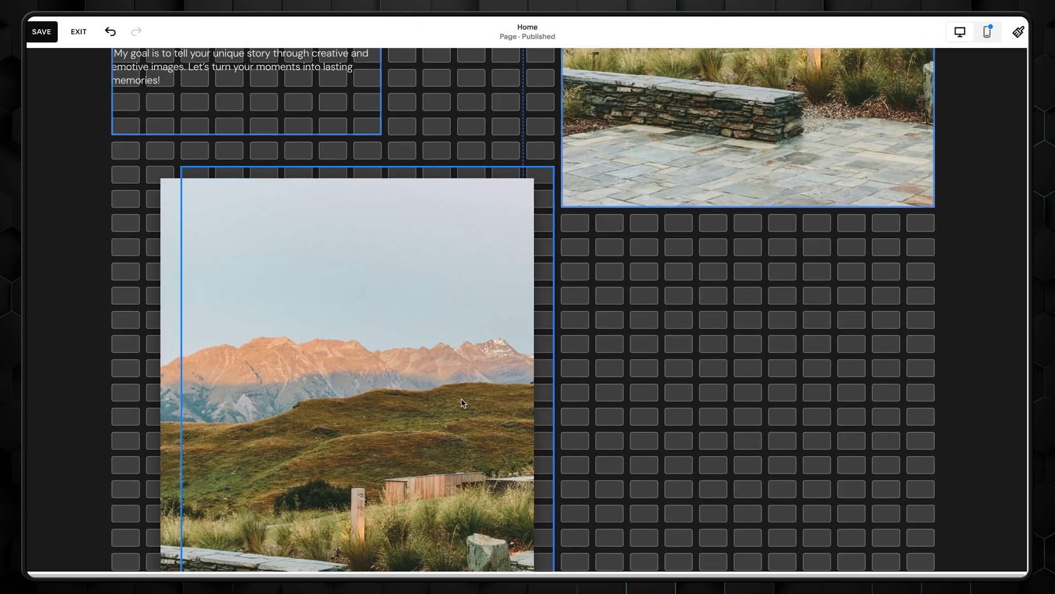
left_click_drag(461, 403, 420, 396)
left_click(750, 205)
left_click_drag(750, 205, 761, 432)
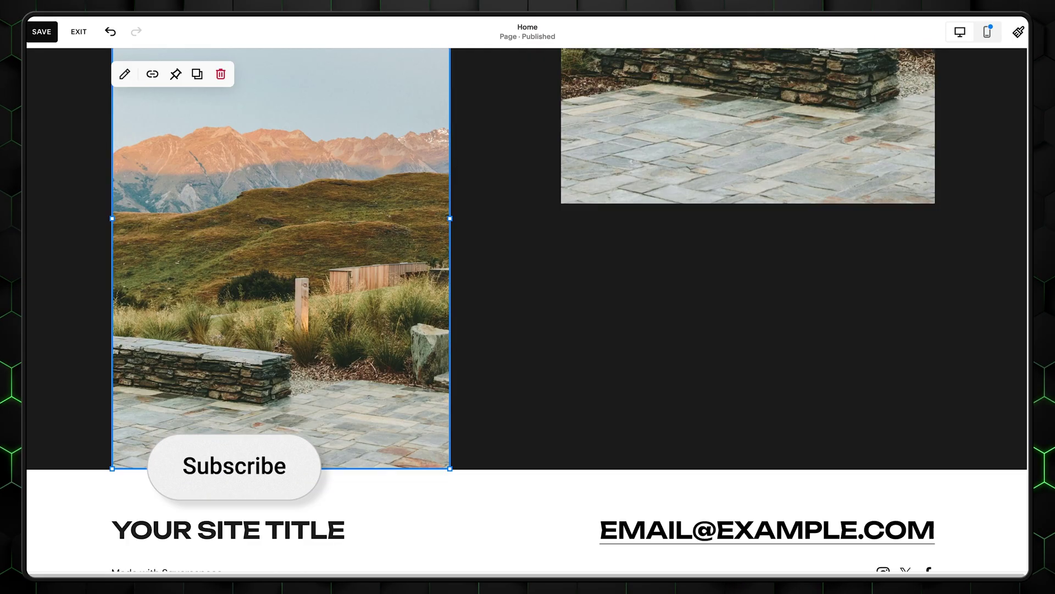
left_click_drag(313, 465, 319, 209)
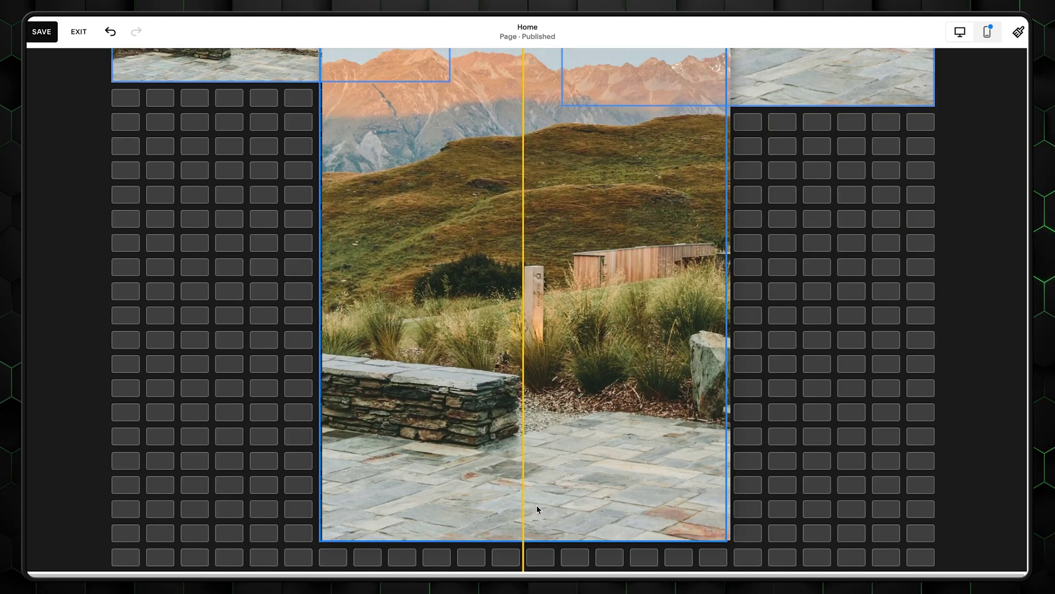
left_click_drag(537, 506, 575, 342)
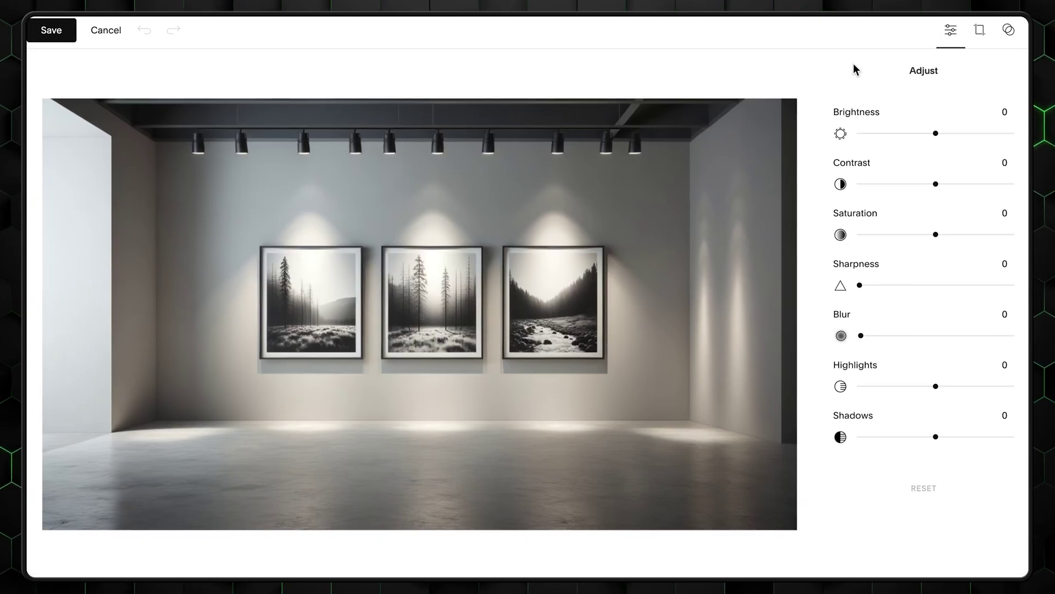
Test brightness, preview Gramercy, Serengeti and Frieze filters, then apply the warm Delavan filter
mouse_move(937, 131)
left_mouse_down()
mouse_move(955, 130)
mouse_move(926, 130)
mouse_move(935, 130)
left_mouse_up()
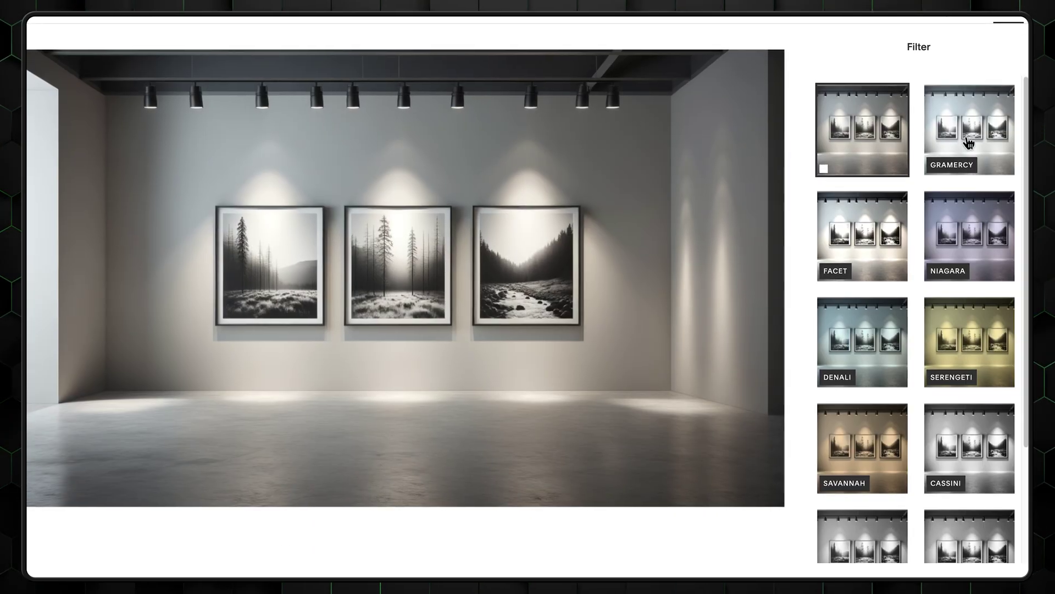
left_click(962, 138)
left_click(965, 341)
scroll(965, 341, "down", 3)
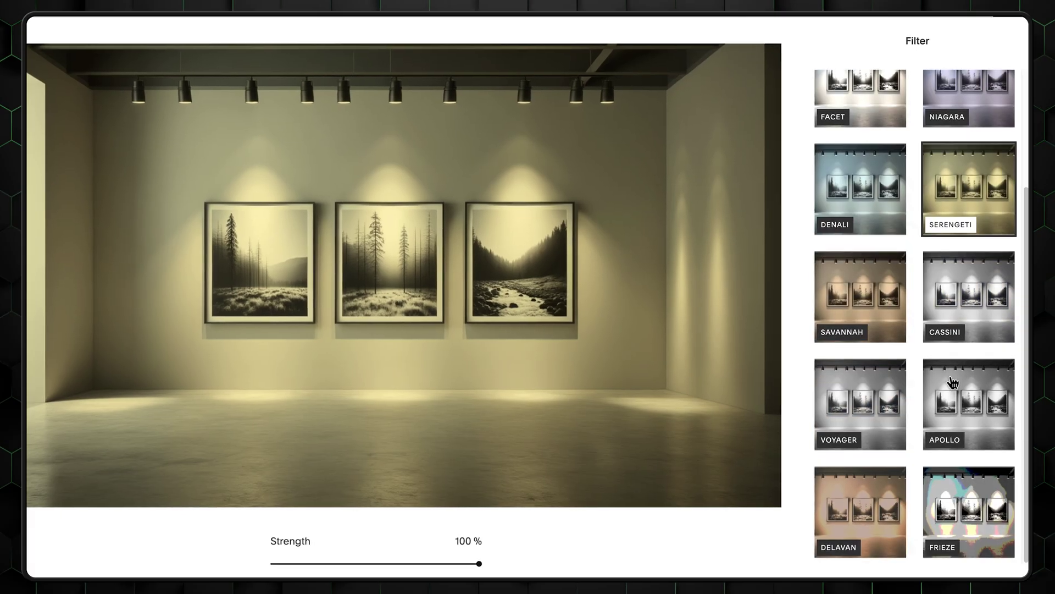
left_click(960, 511)
left_click(859, 511)
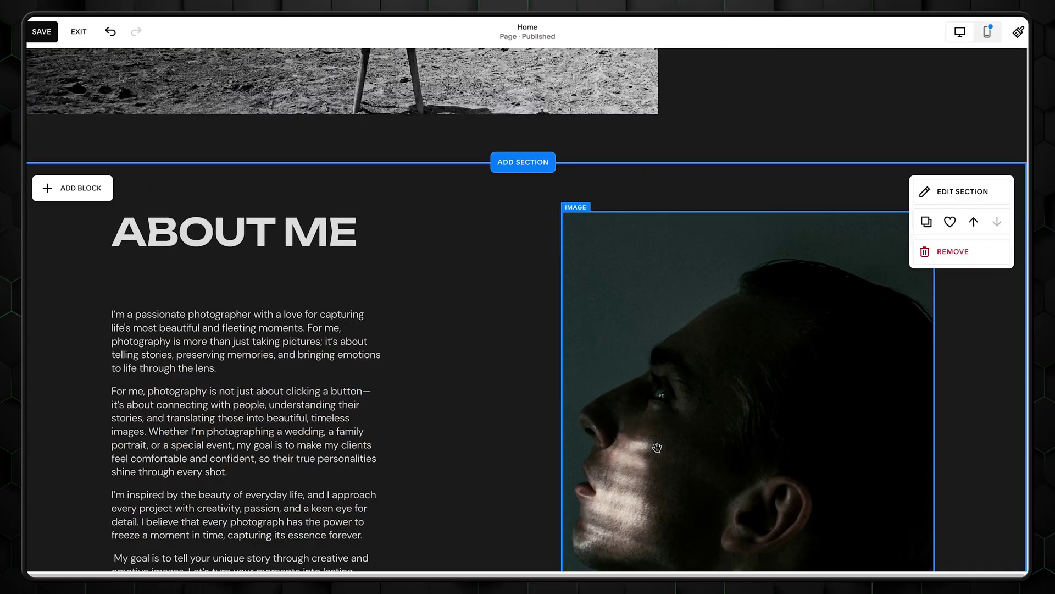
scroll(657, 448, "down", 2)
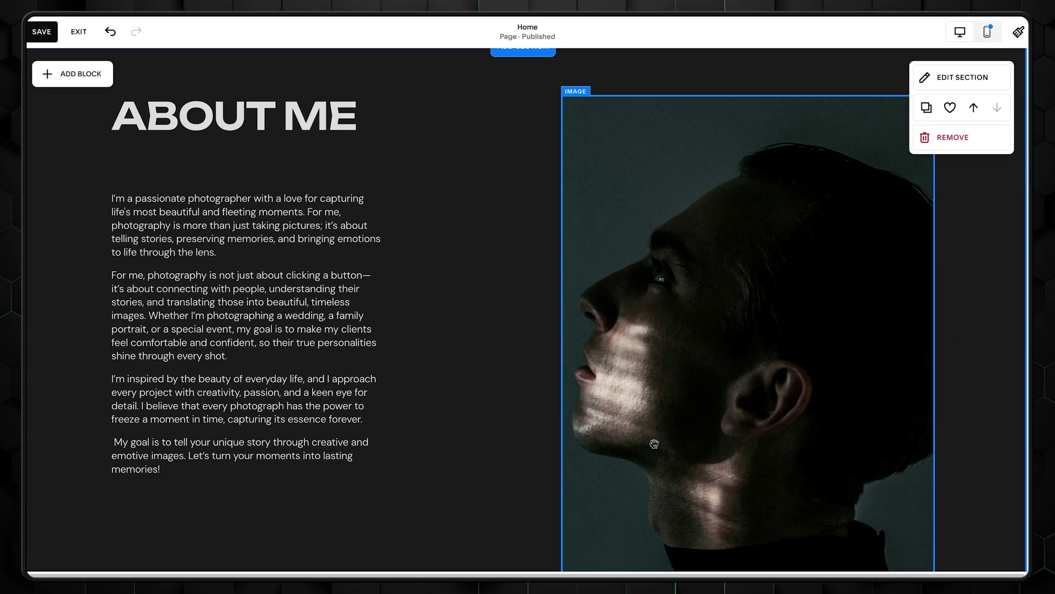
Scroll down past the About Me section to reach the Add Section point
scroll(655, 444, "down", 3)
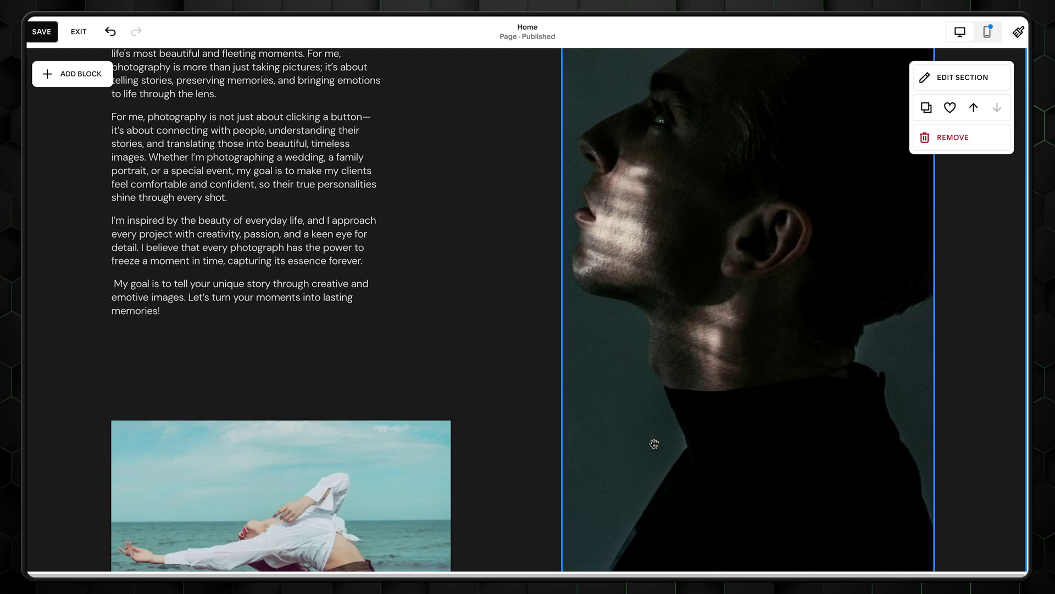
scroll(654, 443, "down", 5)
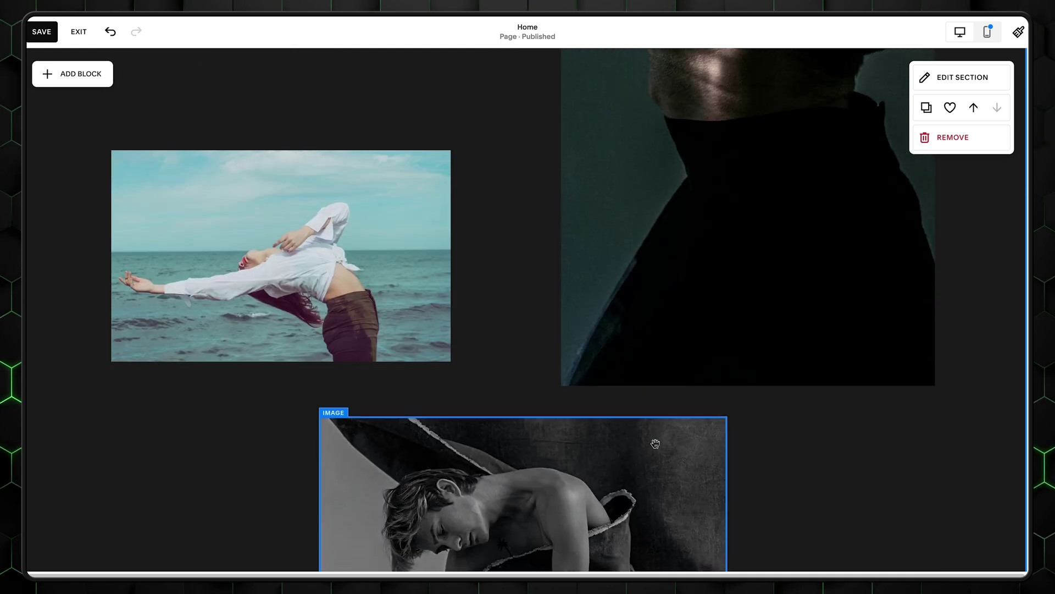
scroll(655, 443, "down", 7)
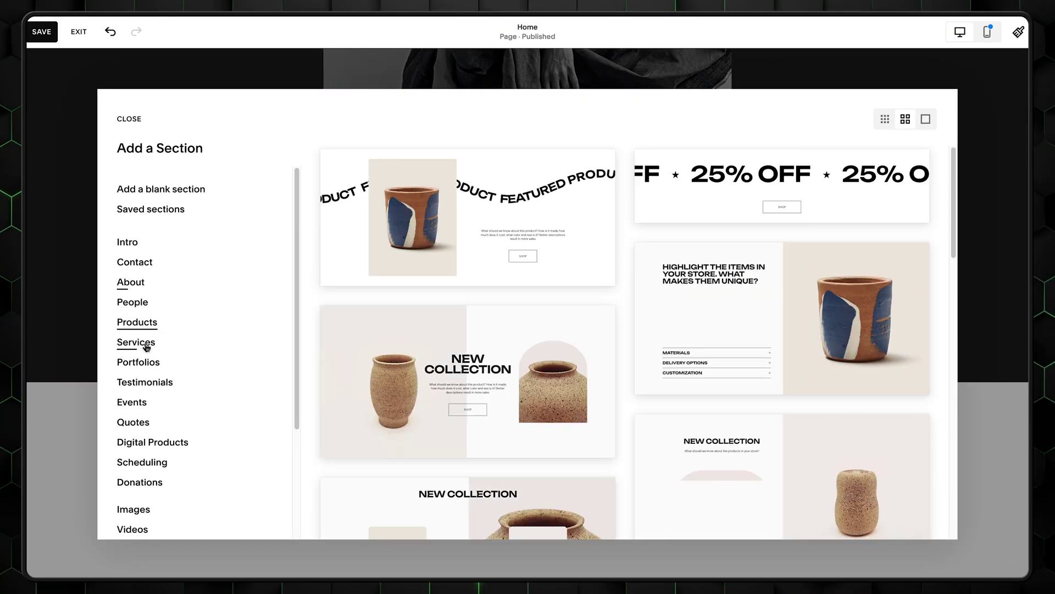
Browse the Services and then Portfolios layouts in the Add a Section library
left_click(144, 348)
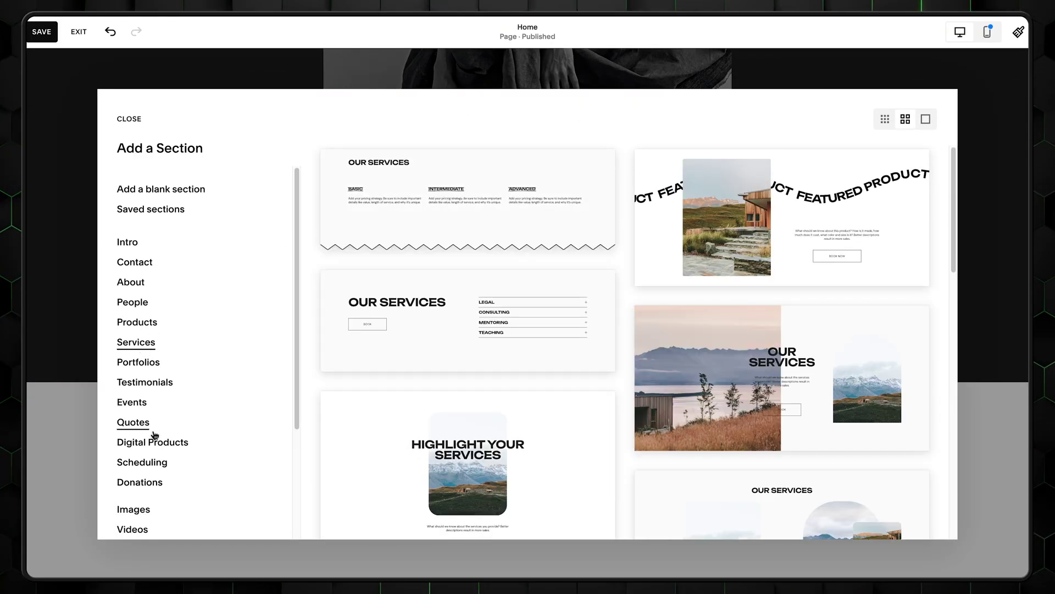
left_click(154, 371)
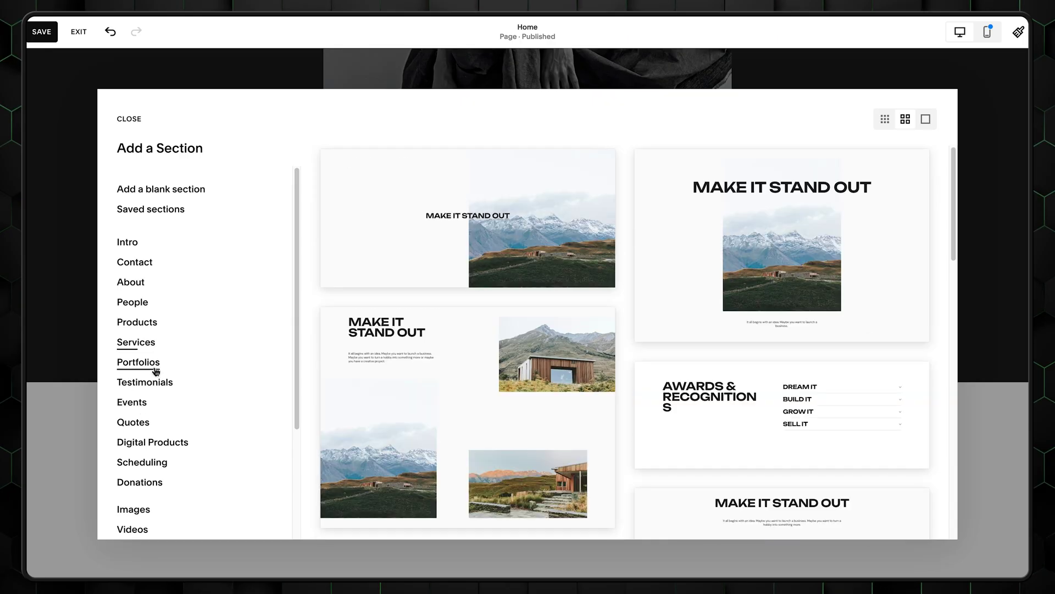
scroll(532, 400, "down", 3)
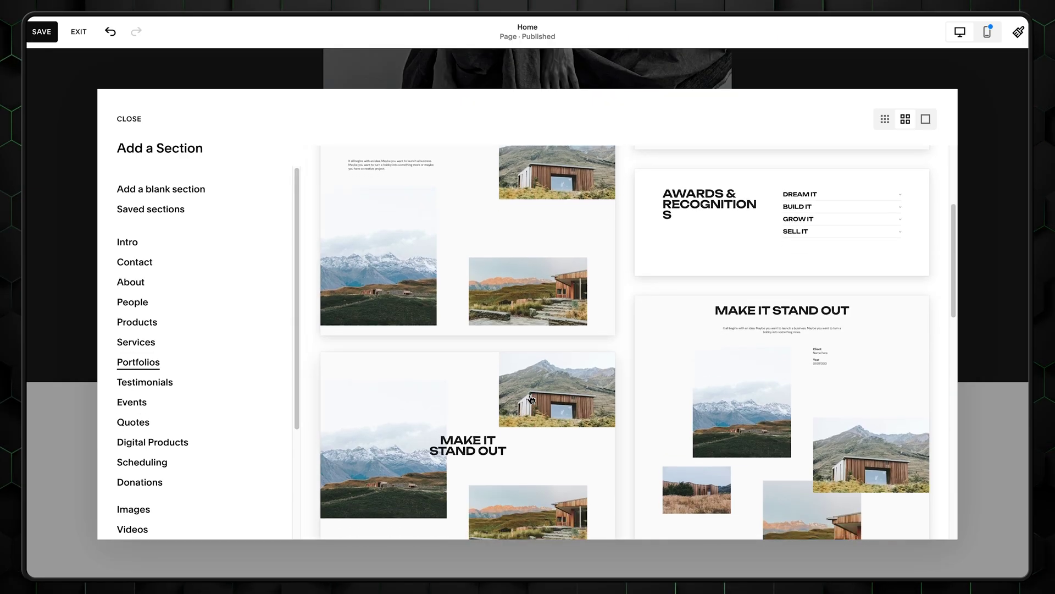
scroll(531, 398, "down", 3)
scroll(542, 440, "up", 3)
scroll(553, 478, "up", 3)
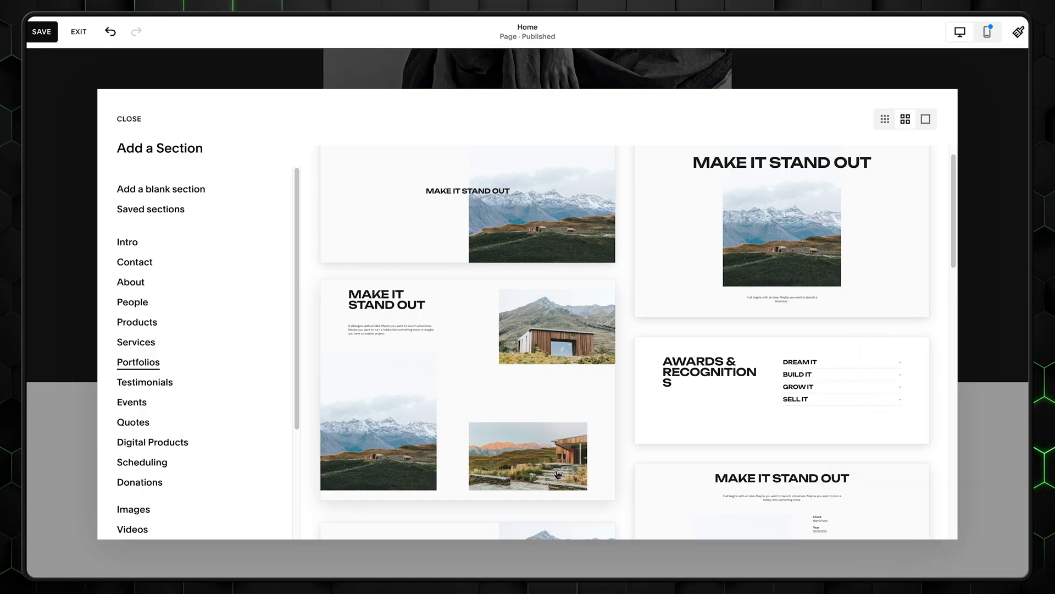
Insert the Make It Stand Out layout and move the paragraph and image blocks lower
left_click(531, 377)
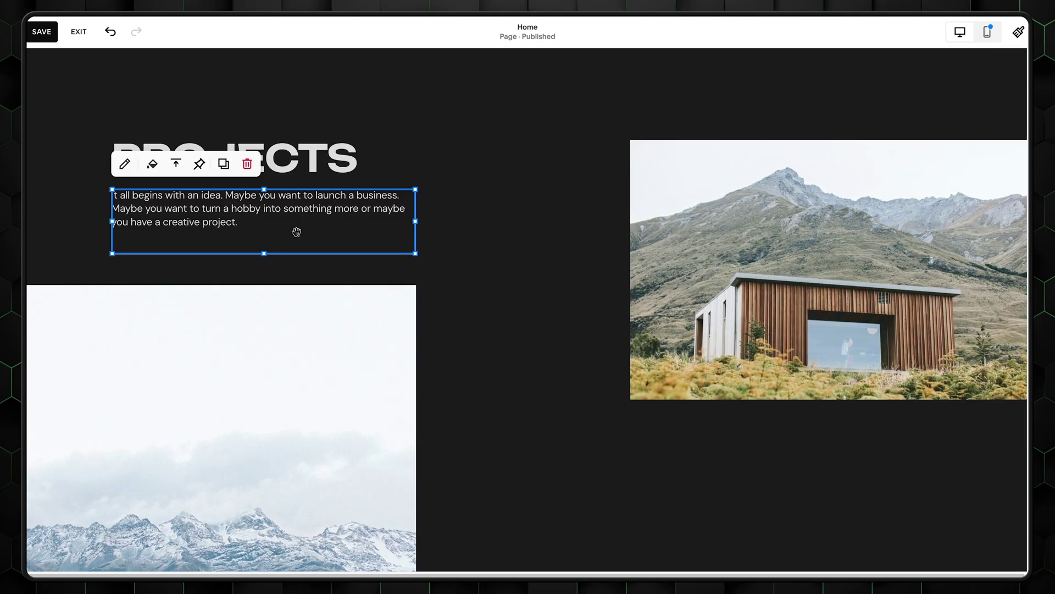
left_click_drag(295, 231, 299, 269)
left_click_drag(266, 351, 266, 517)
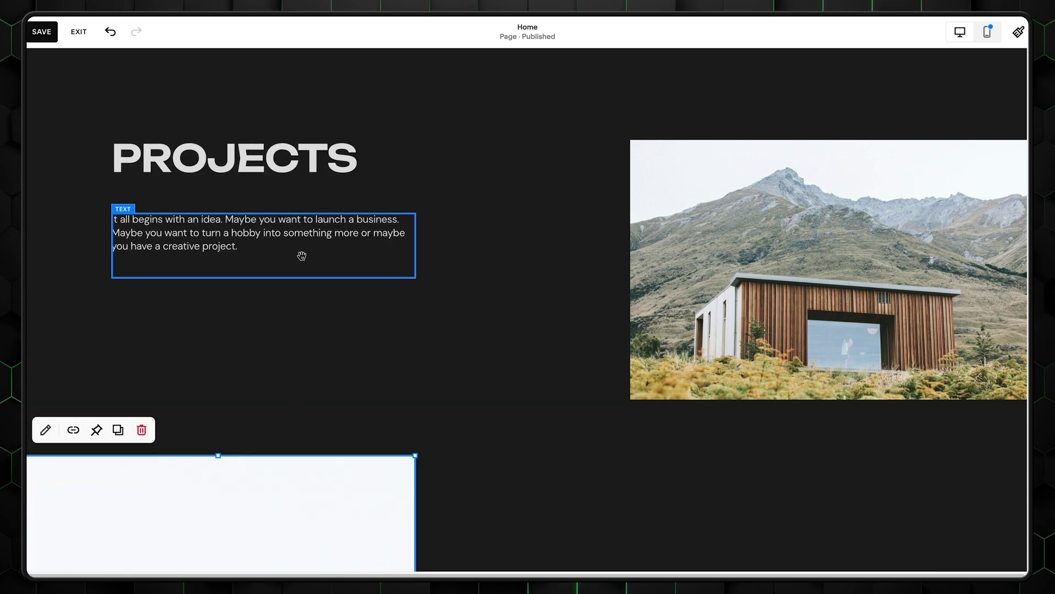
left_click_drag(302, 254, 299, 377)
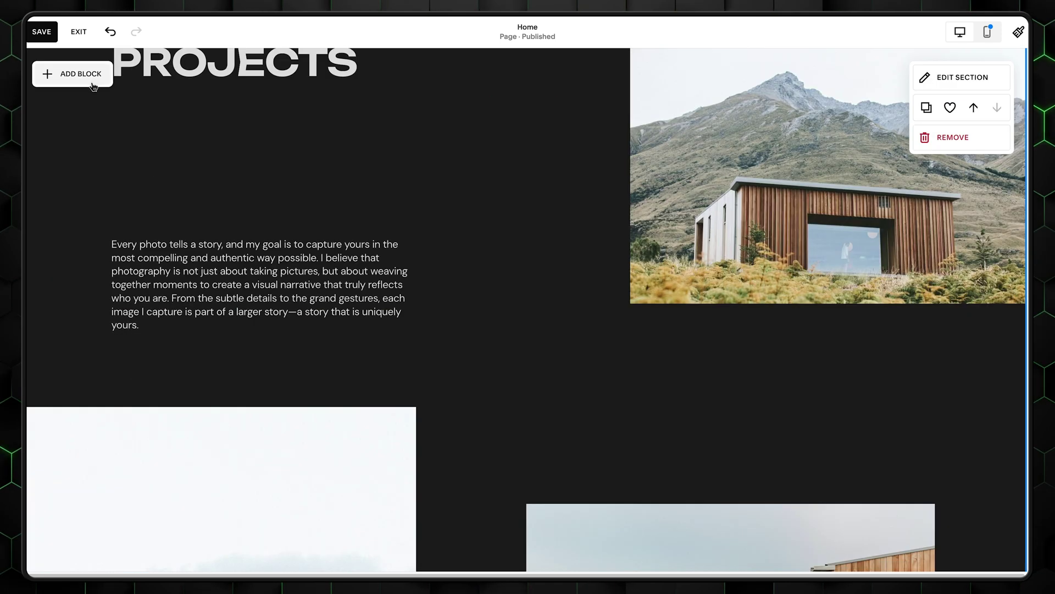
Add a left-aligned Secondary-style View Gallery button below the paragraph
left_click(93, 86)
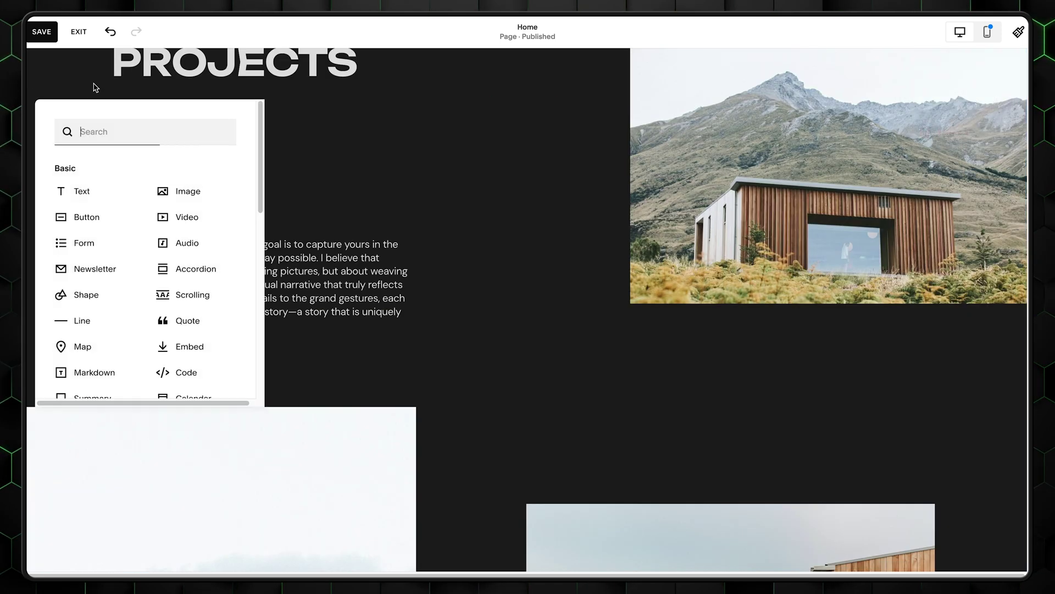
left_click(98, 220)
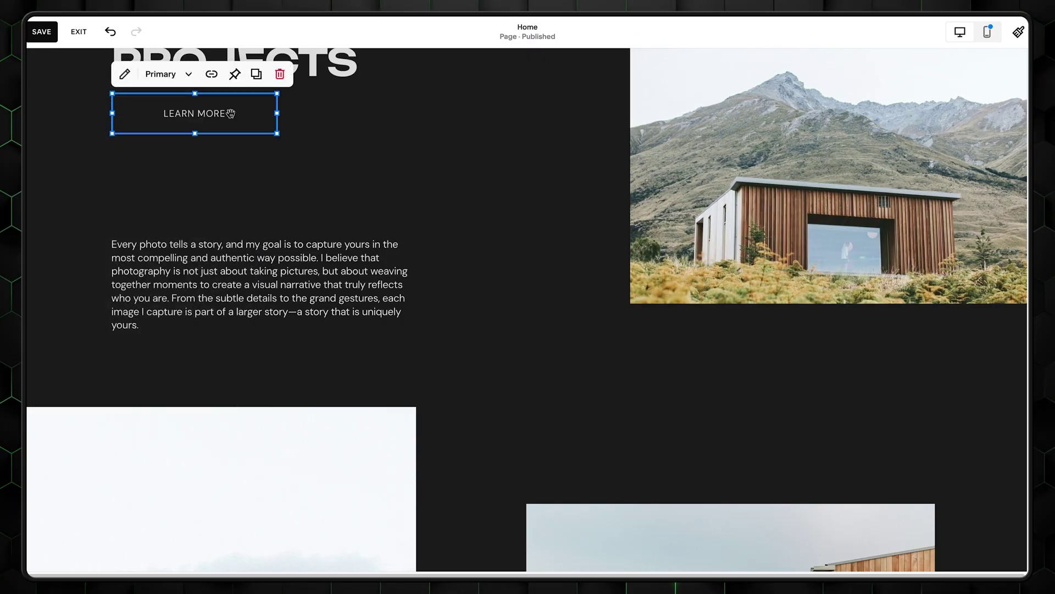
left_click_drag(231, 113, 242, 369)
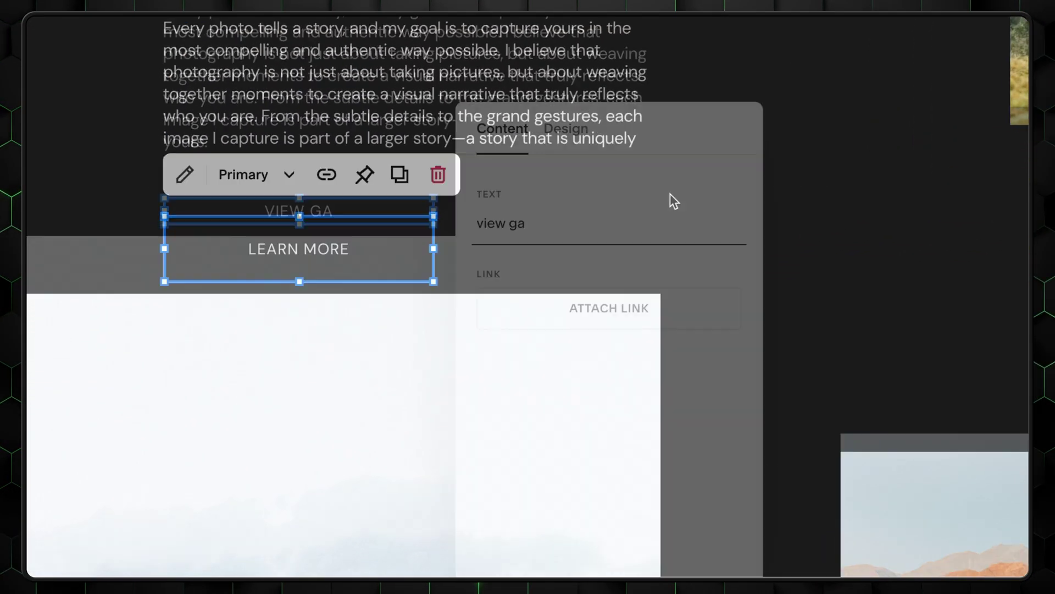
type("llery")
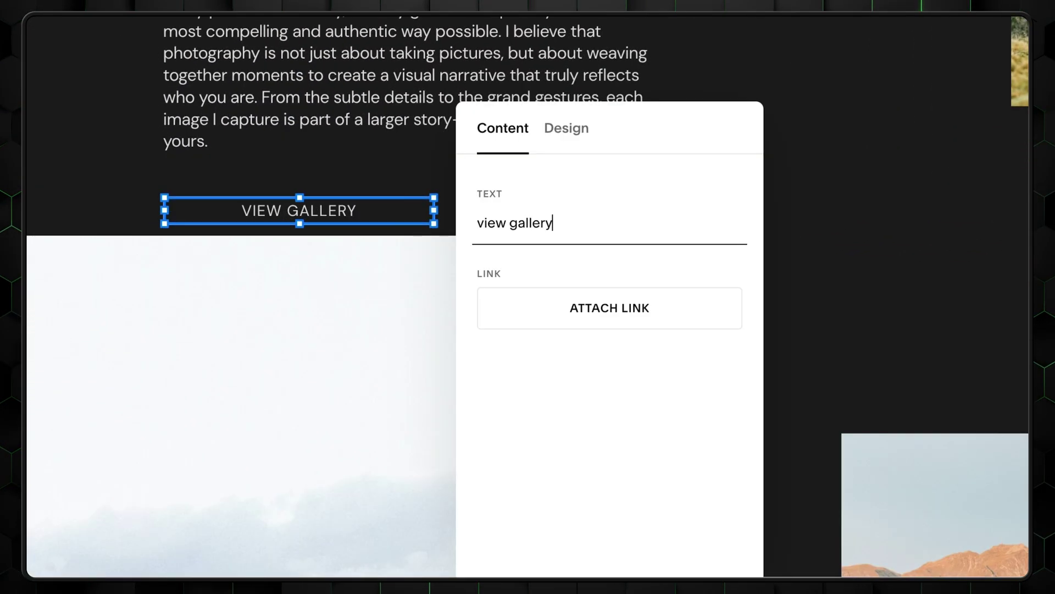
left_click(567, 128)
left_click(610, 218)
left_click(619, 290)
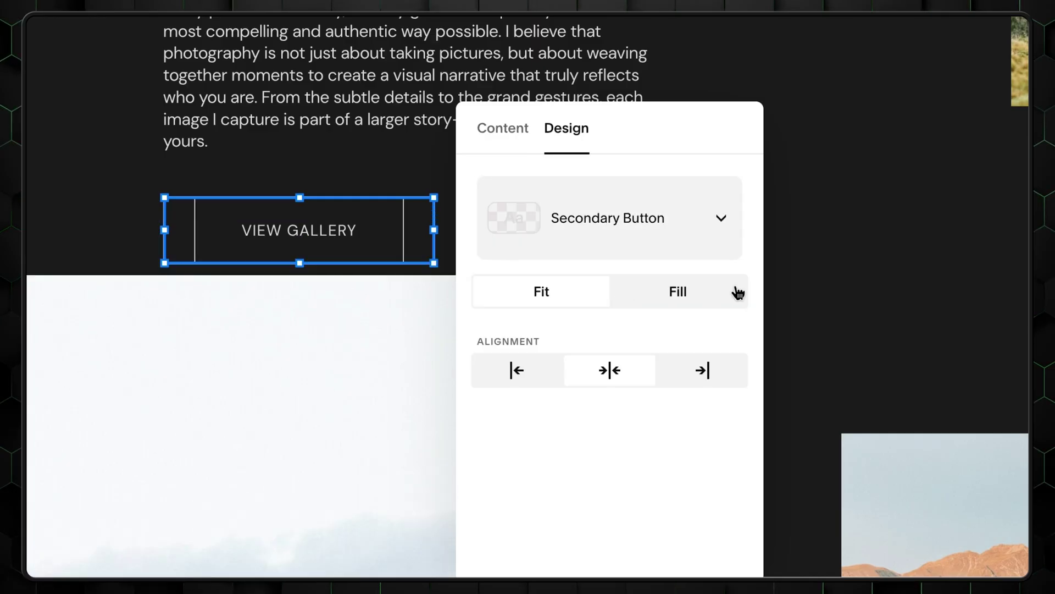
left_click(518, 371)
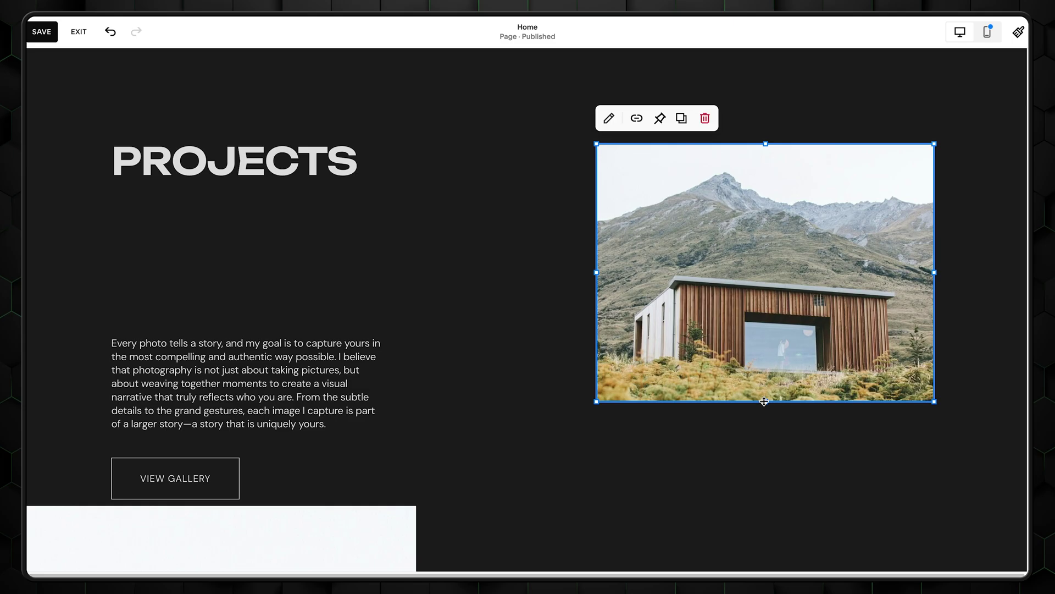
Drag the cabin photo's bottom edge down to make it taller
left_click_drag(766, 402, 764, 552)
scroll(751, 416, "down", 5)
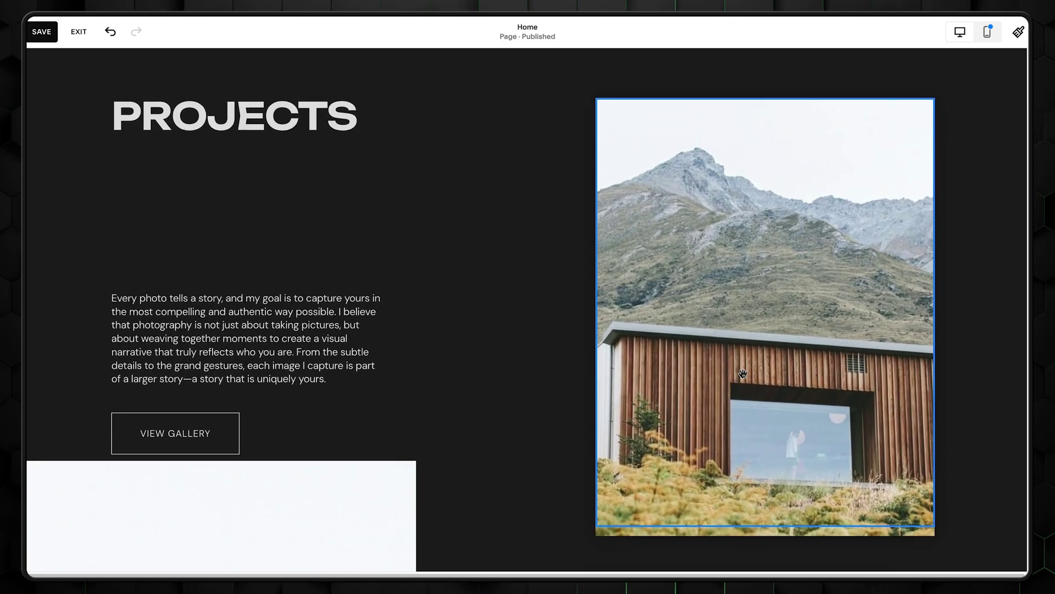
scroll(751, 417, "down", 2)
Move the other image blocks into new staggered grid positions
mouse_move(751, 417)
left_mouse_down()
mouse_move(663, 394)
mouse_move(672, 450)
mouse_move(744, 435)
left_mouse_up()
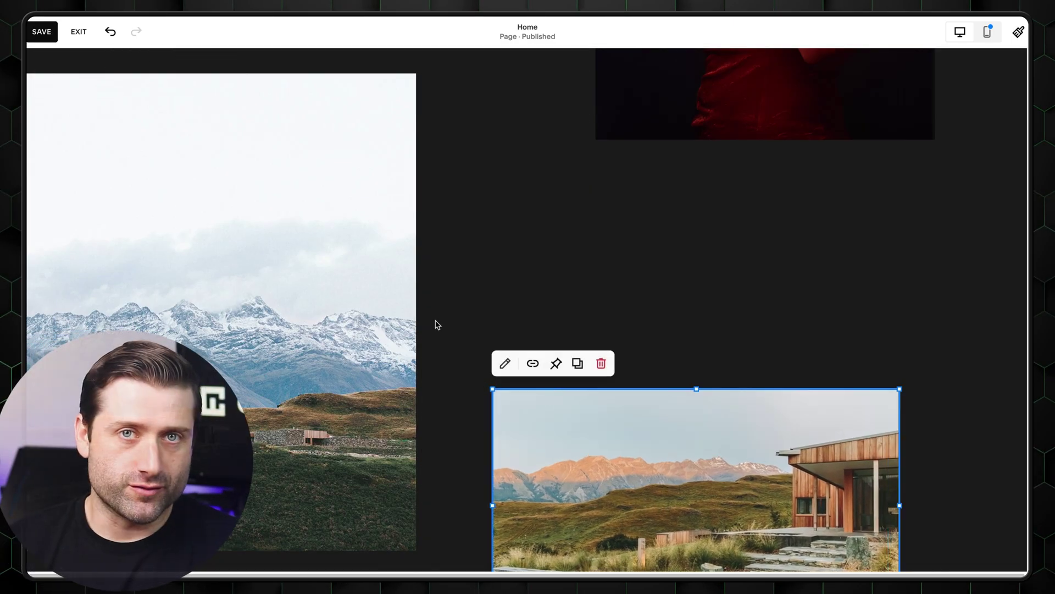
scroll(715, 429, "down", 1)
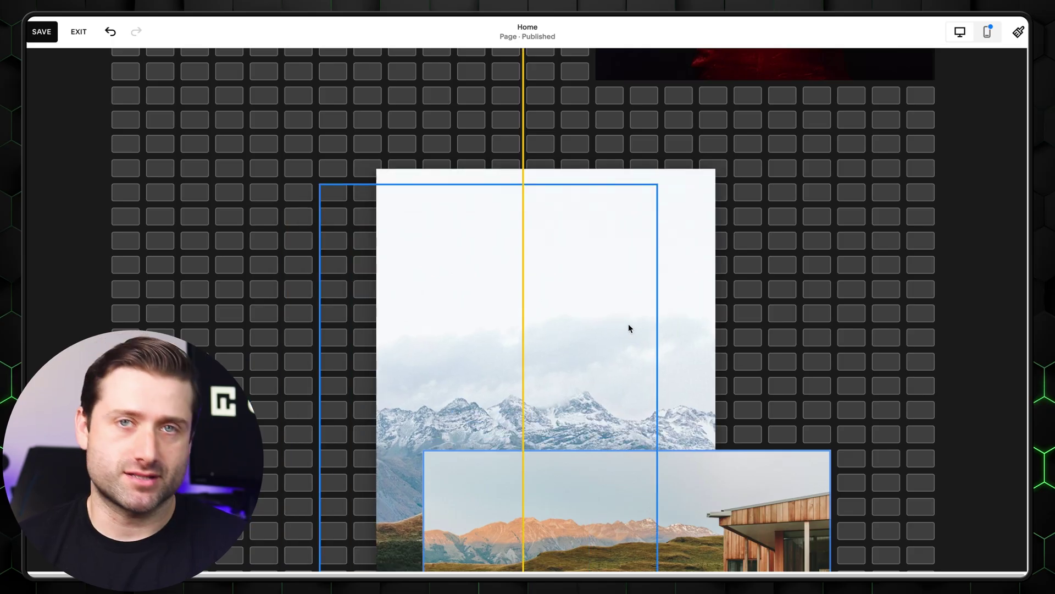
left_click_drag(628, 328, 639, 278)
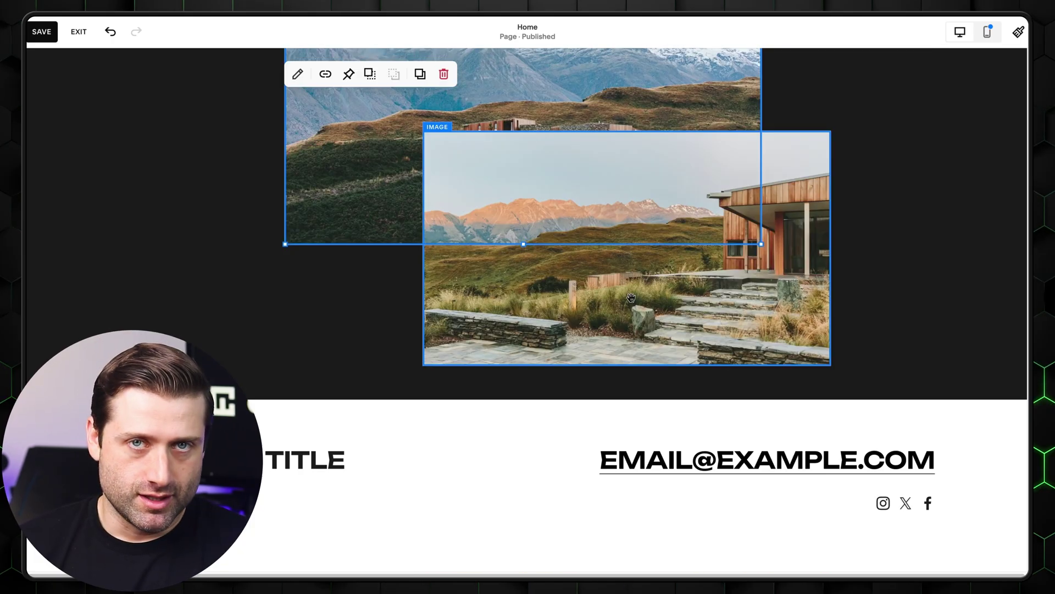
left_click_drag(626, 247, 315, 274)
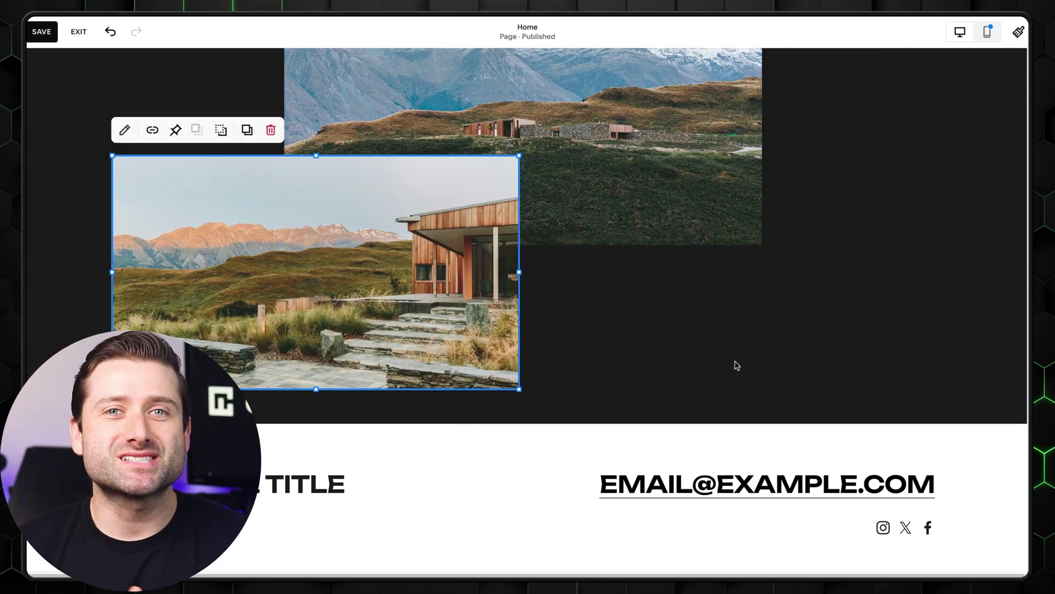
left_click(606, 189)
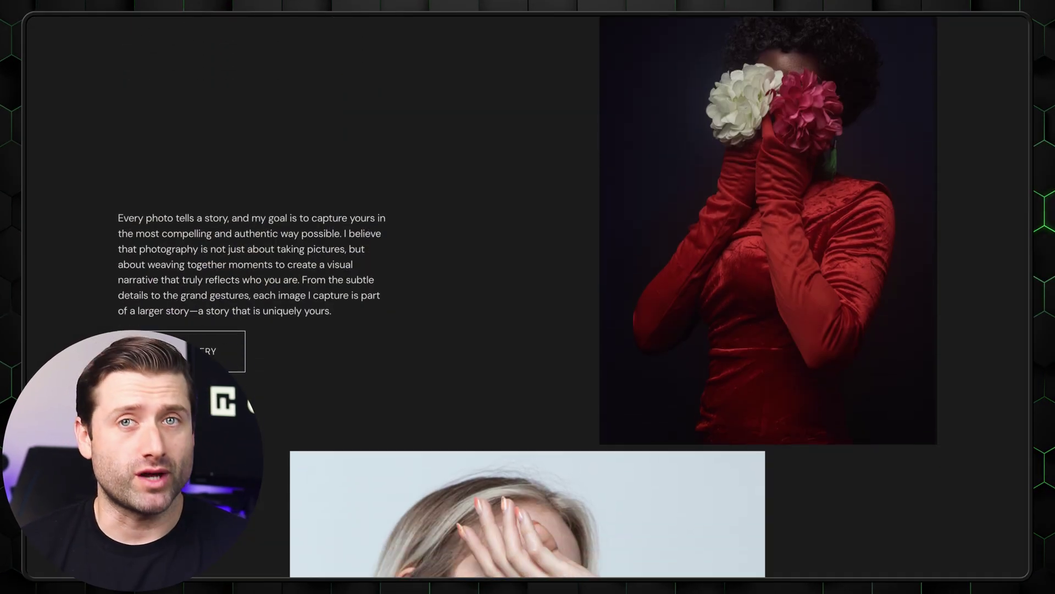
scroll(528, 297, "down", 5)
scroll(528, 296, "down", 10)
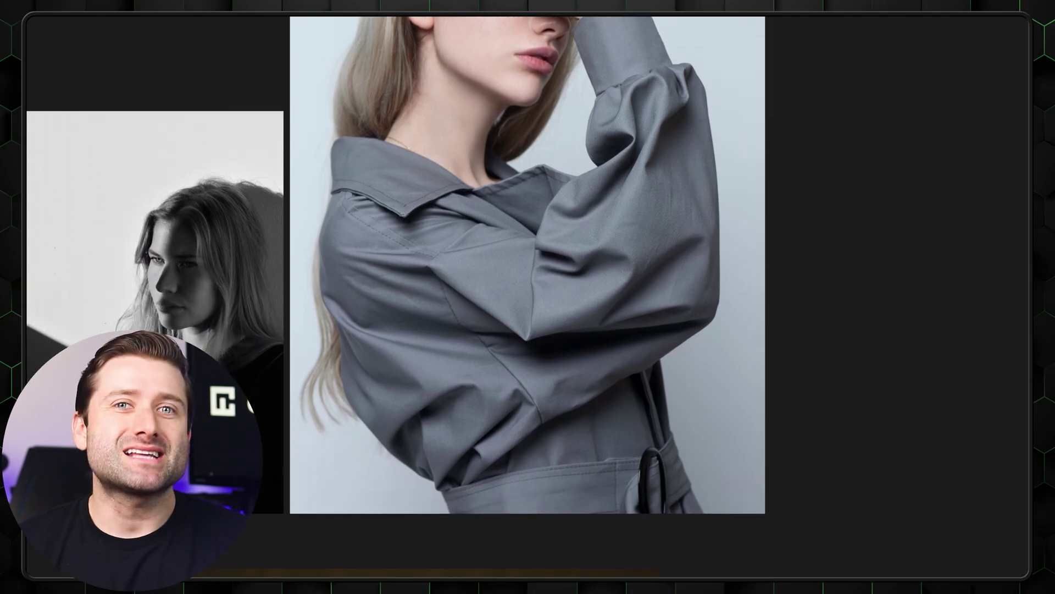
scroll(528, 297, "down", 10)
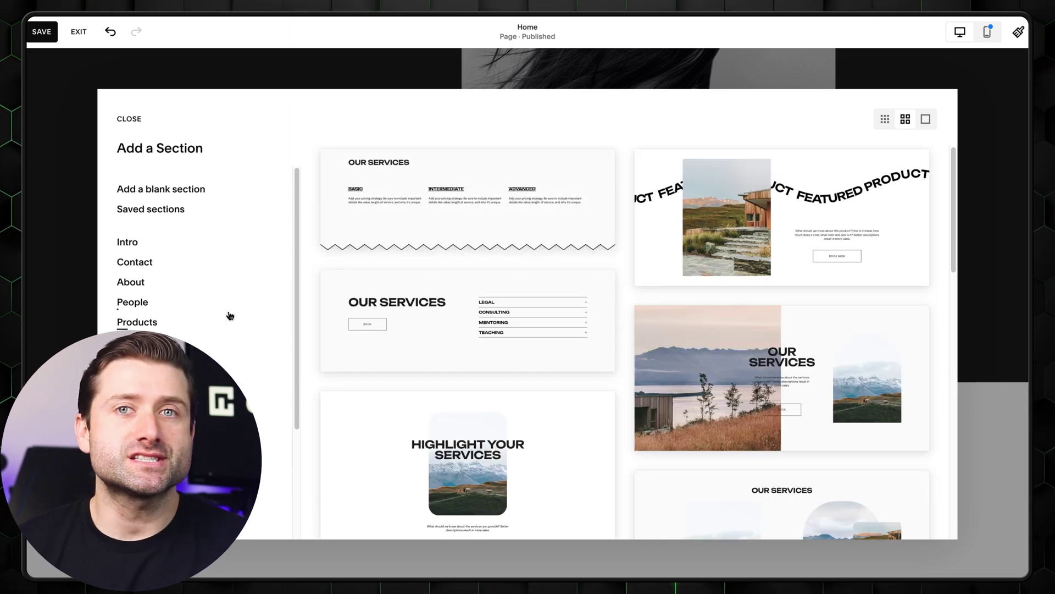
Insert the Our Services accordion layout with Legal, Consulting, Mentoring, Teaching items and a Book button
scroll(466, 319, "down", 3)
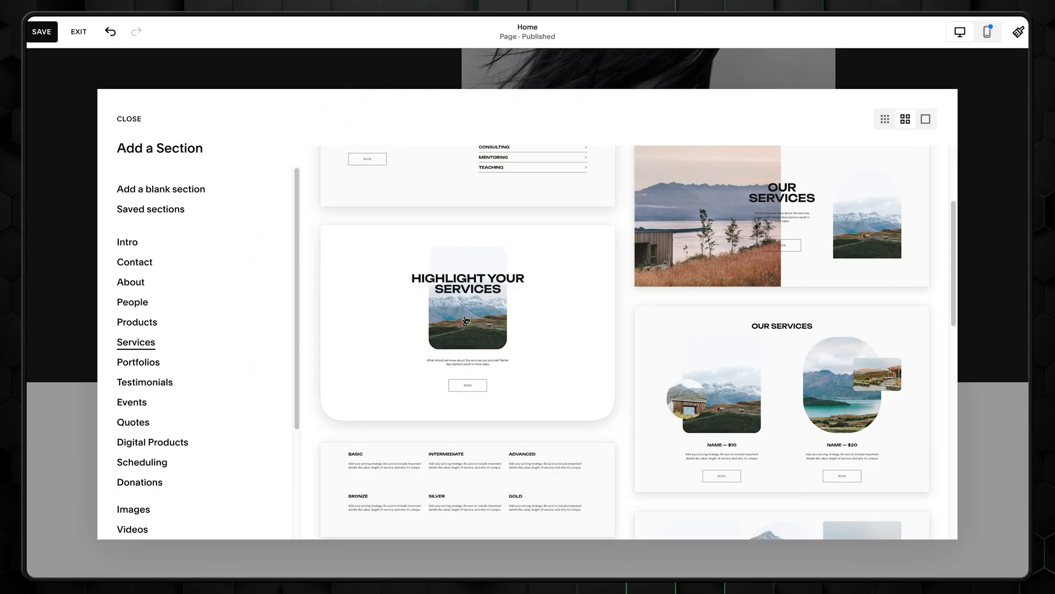
scroll(465, 318, "up", 3)
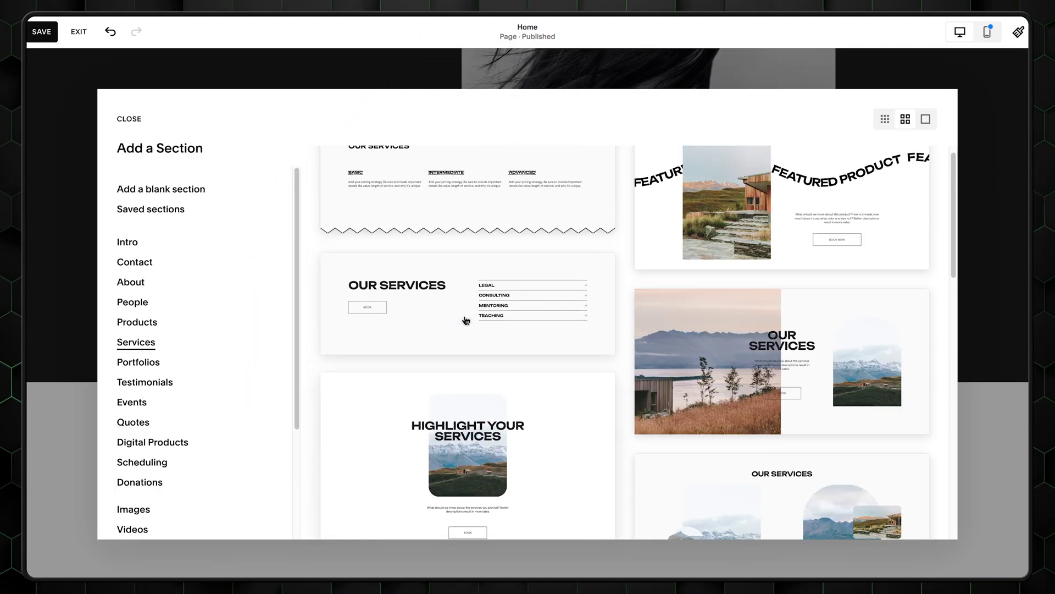
left_click(464, 319)
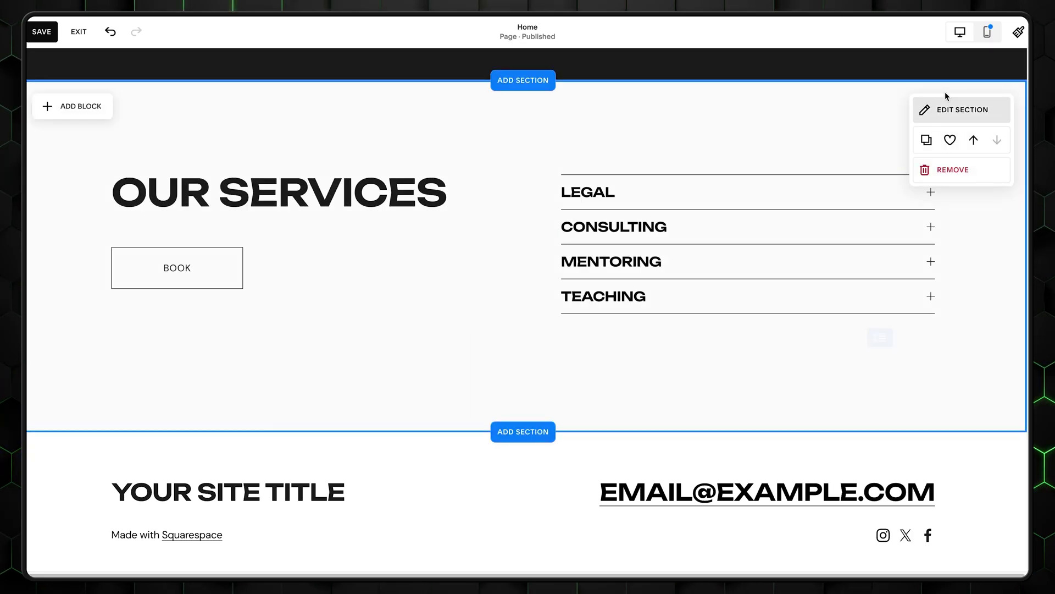
Apply the Dark 2 colour theme to the Our Services section
left_click(946, 113)
left_click(955, 142)
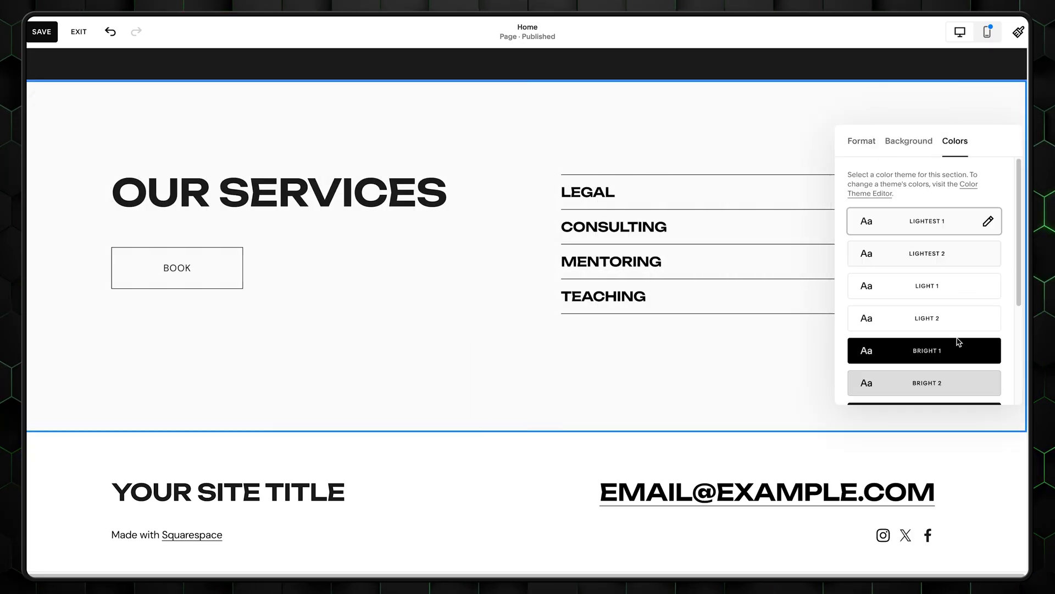
scroll(959, 342, "down", 3)
left_click(944, 291)
left_click(483, 364)
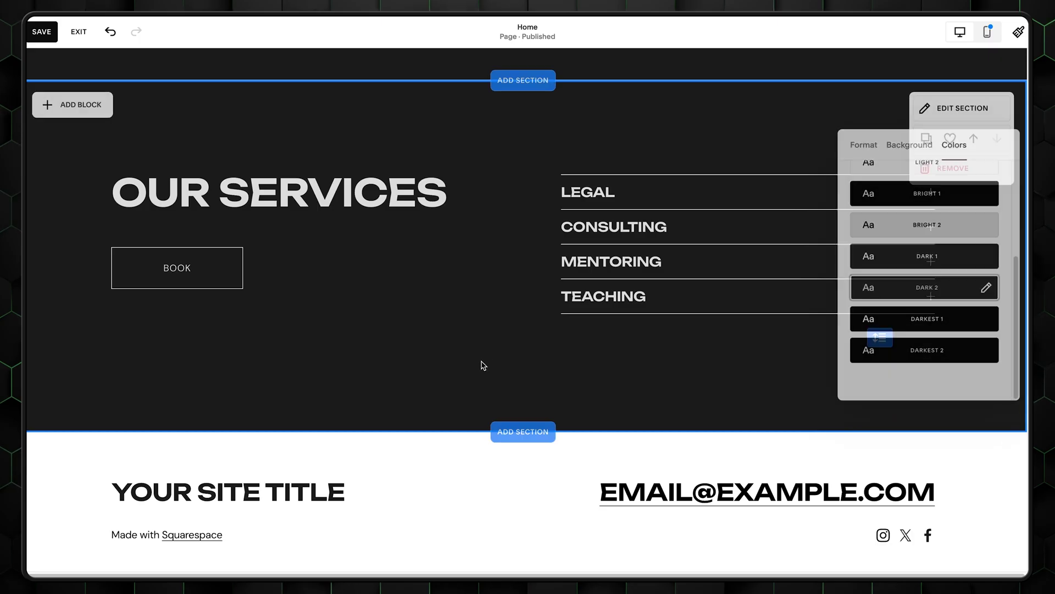
Edit the OUR SERVICES heading text and move the BOOK button lower
left_click(276, 188)
double_click(276, 188)
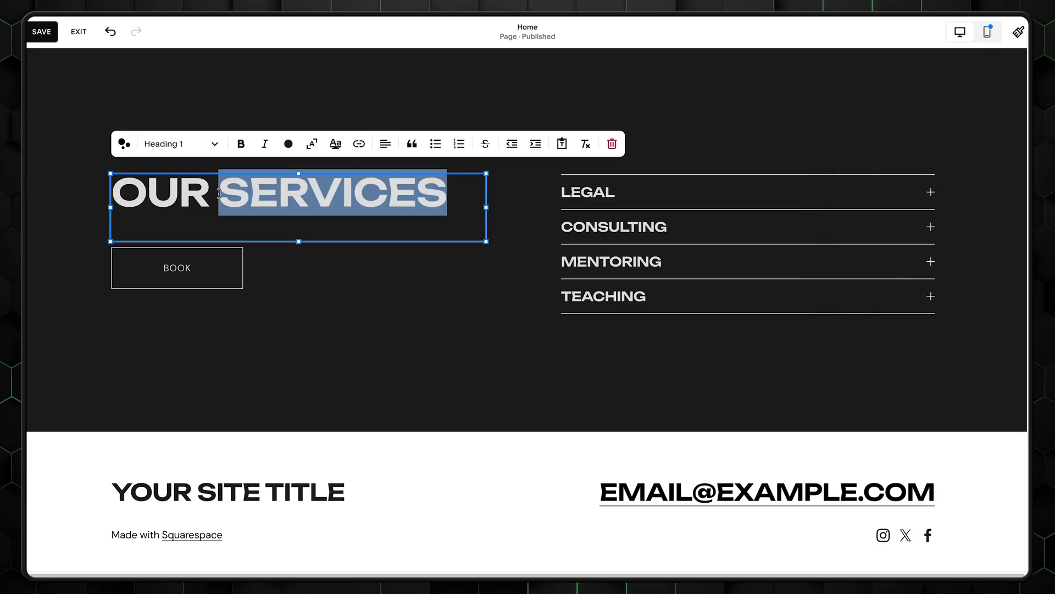
left_click(217, 191)
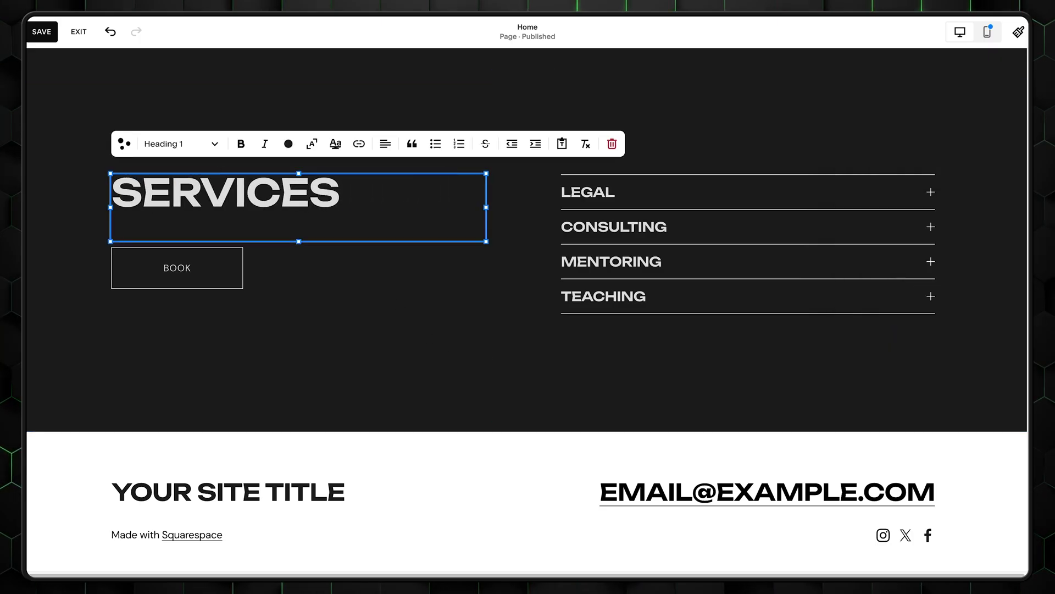
left_click(297, 336)
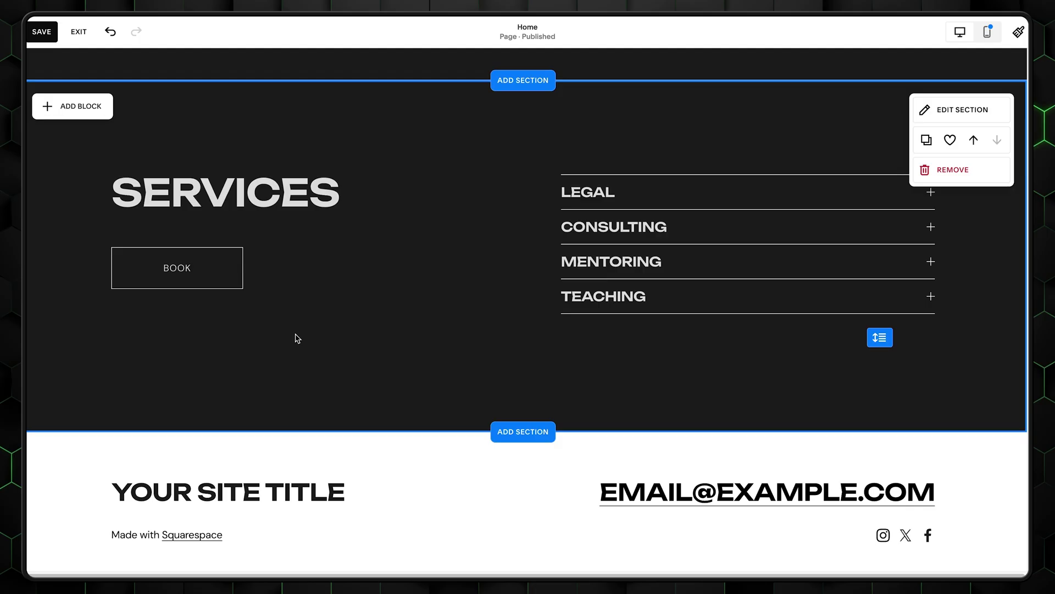
left_click(231, 271)
left_click_drag(215, 268, 222, 305)
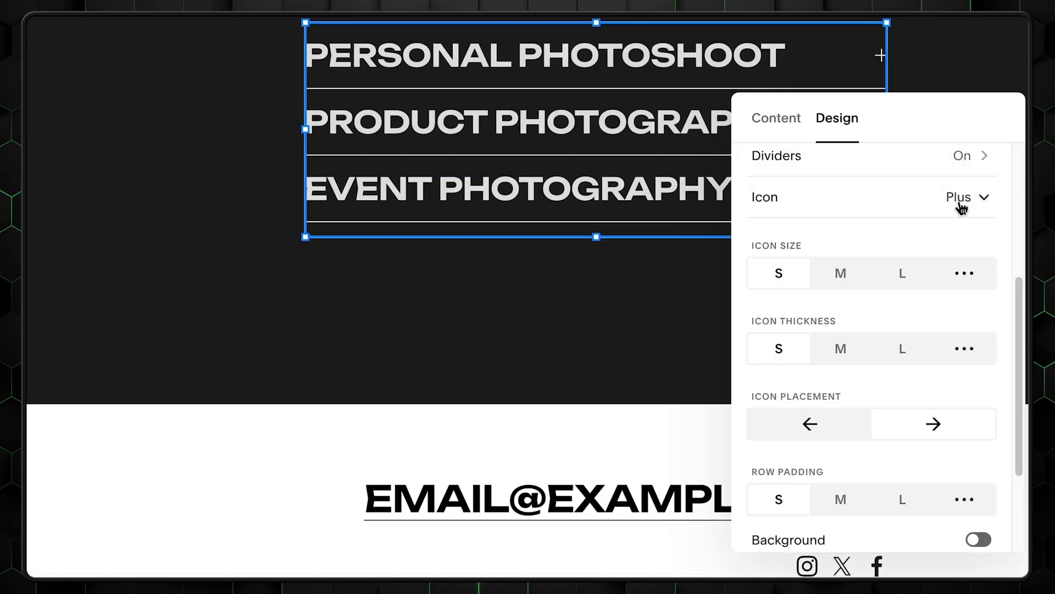
Give the accordion large arrow icons and medium row padding, then begin retitling its items
left_click(959, 205)
left_click(853, 252)
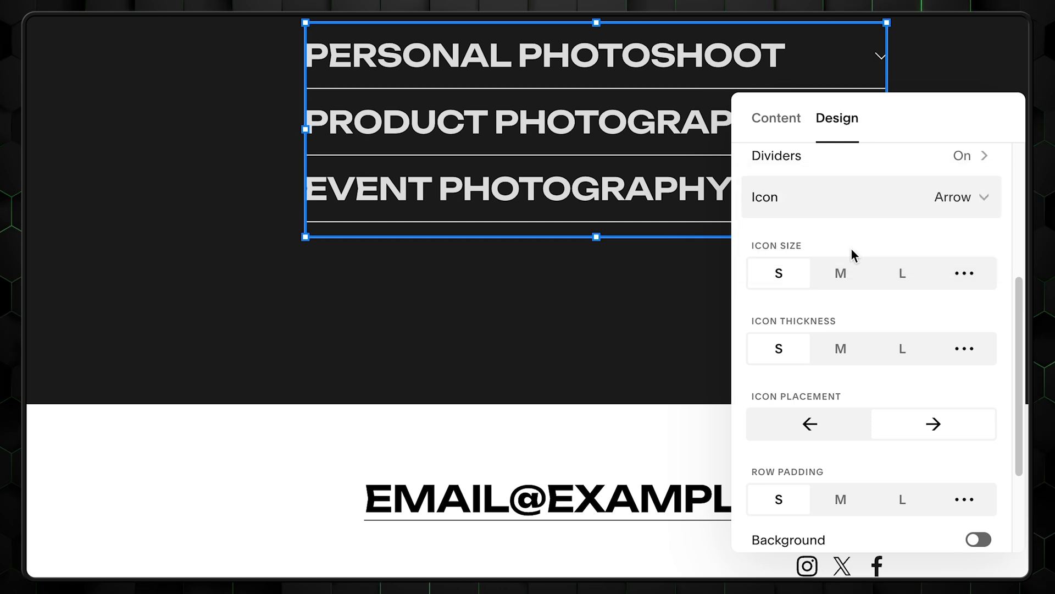
left_click(897, 277)
scroll(900, 303, "down", 2)
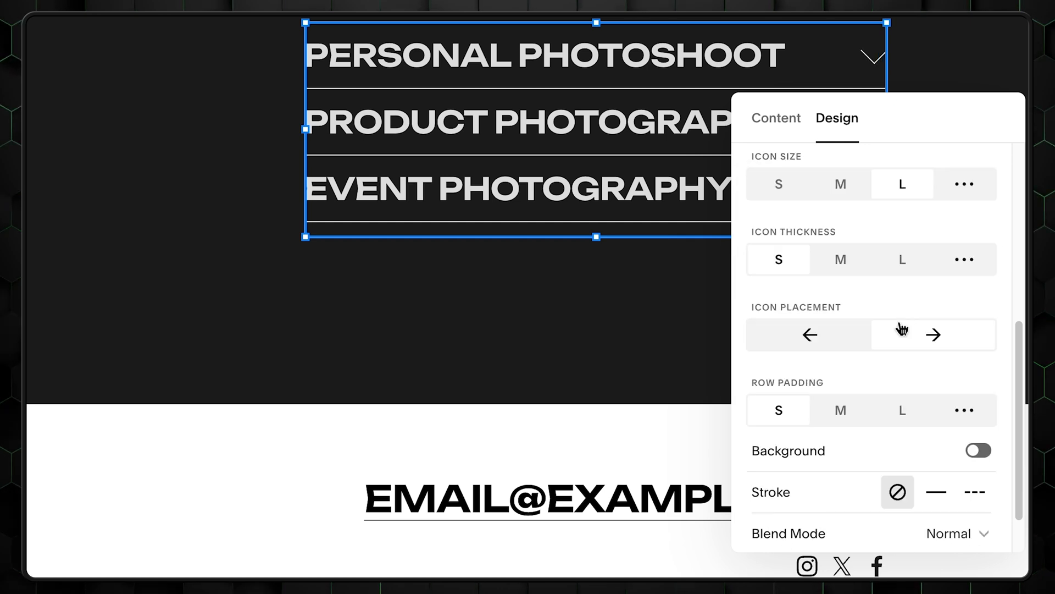
left_click(842, 412)
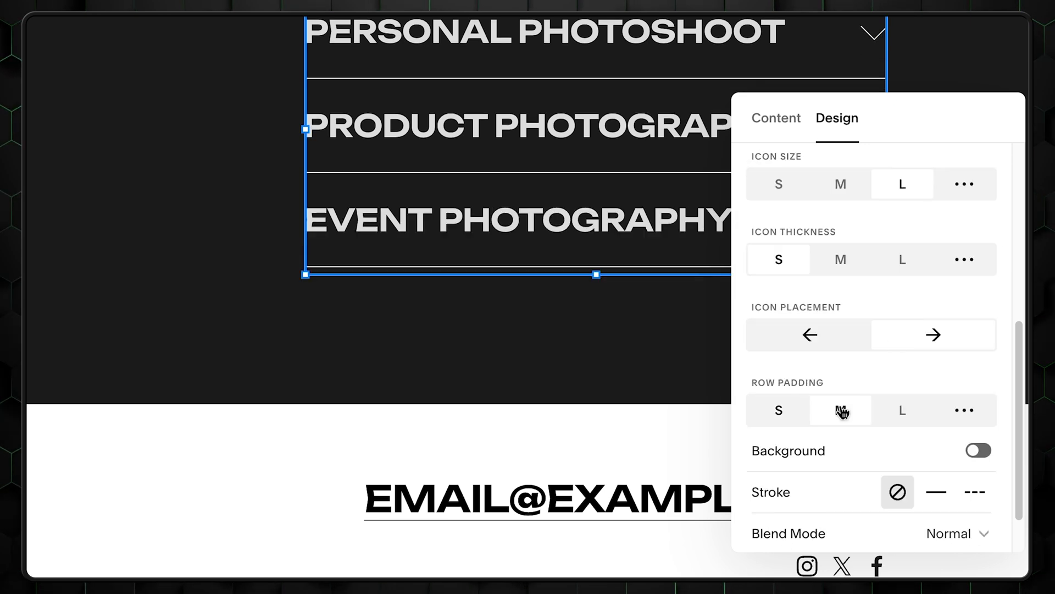
scroll(874, 363, "down", 1)
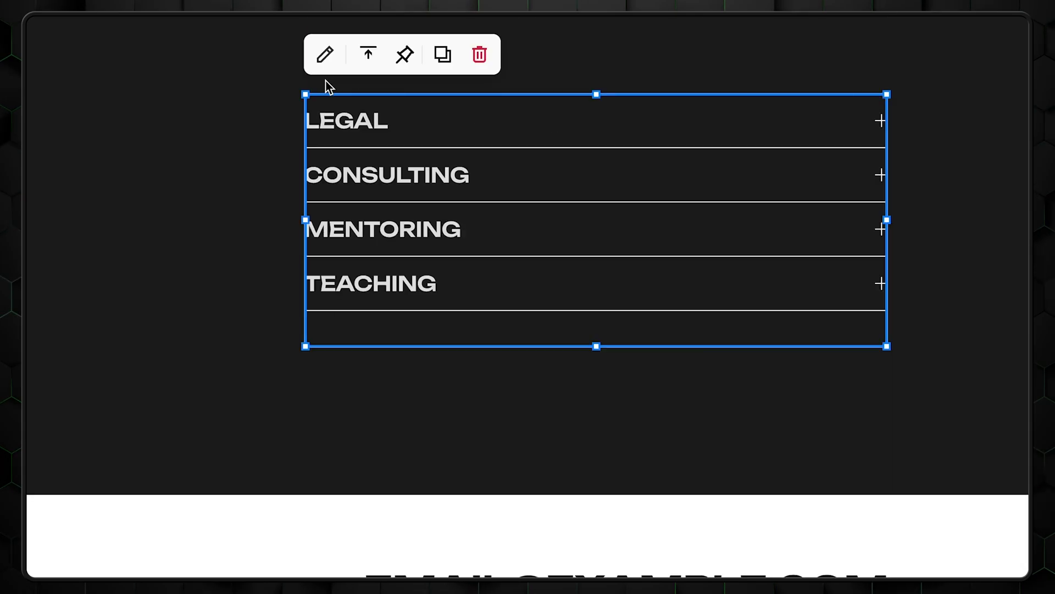
left_click(325, 54)
type("nt")
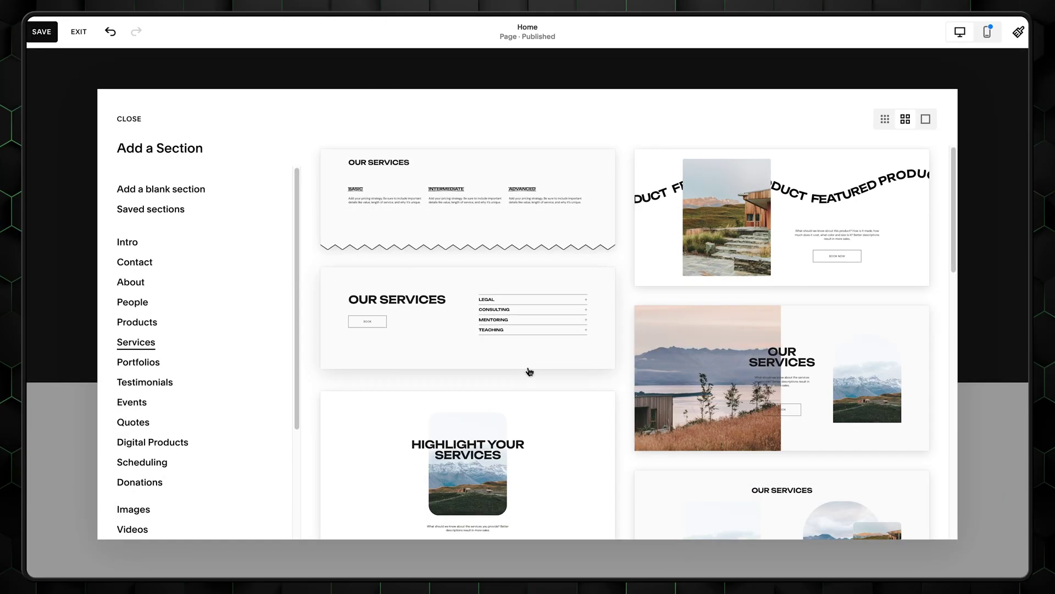
Insert the three-column services layout with a Dark 2 background
left_click(462, 231)
left_click(948, 108)
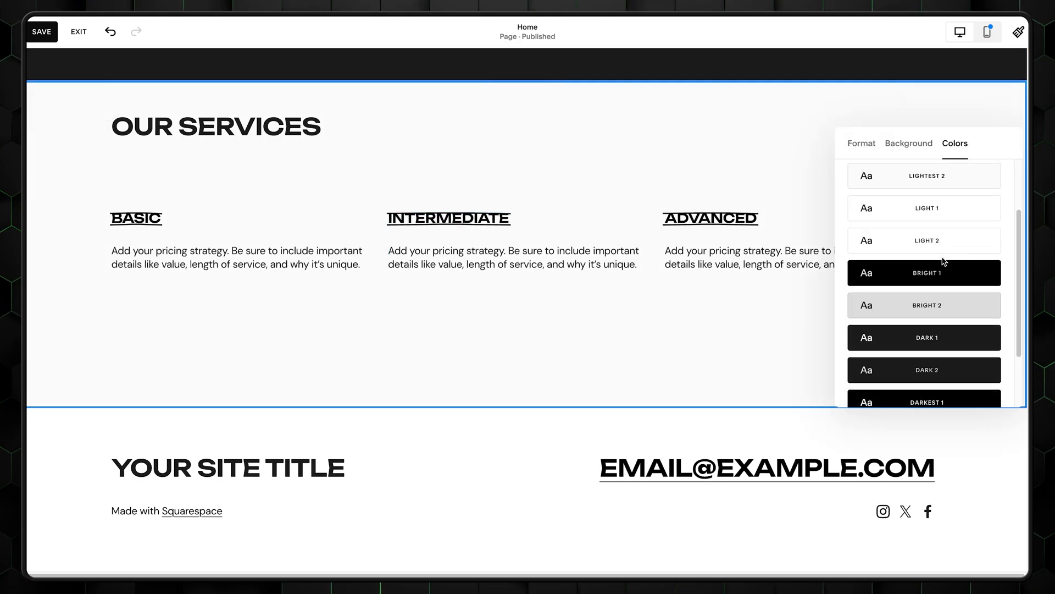
scroll(943, 262, "down", 2)
left_click(936, 311)
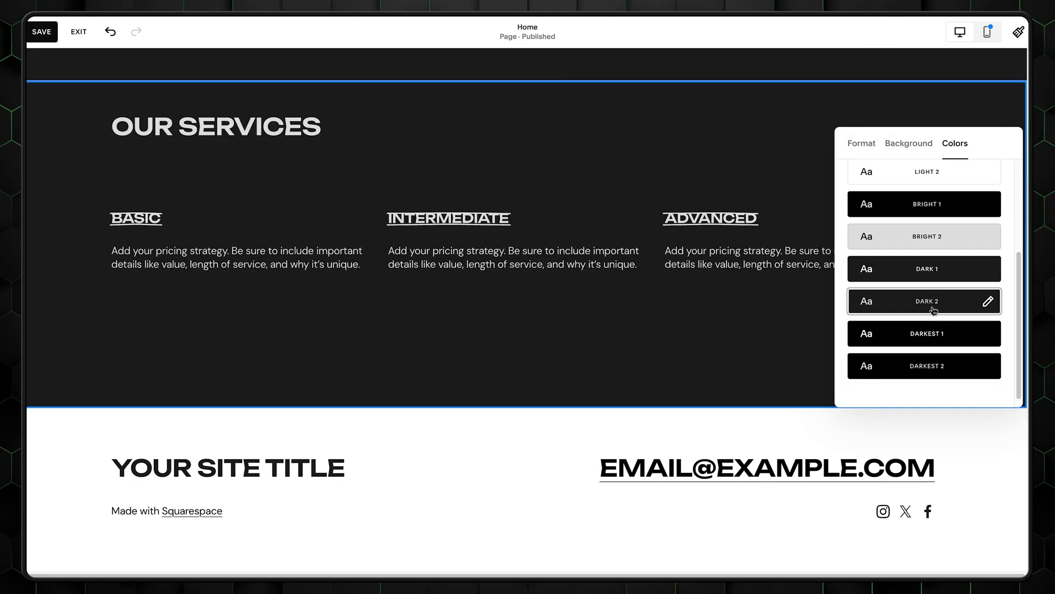
scroll(933, 311, "up", 3)
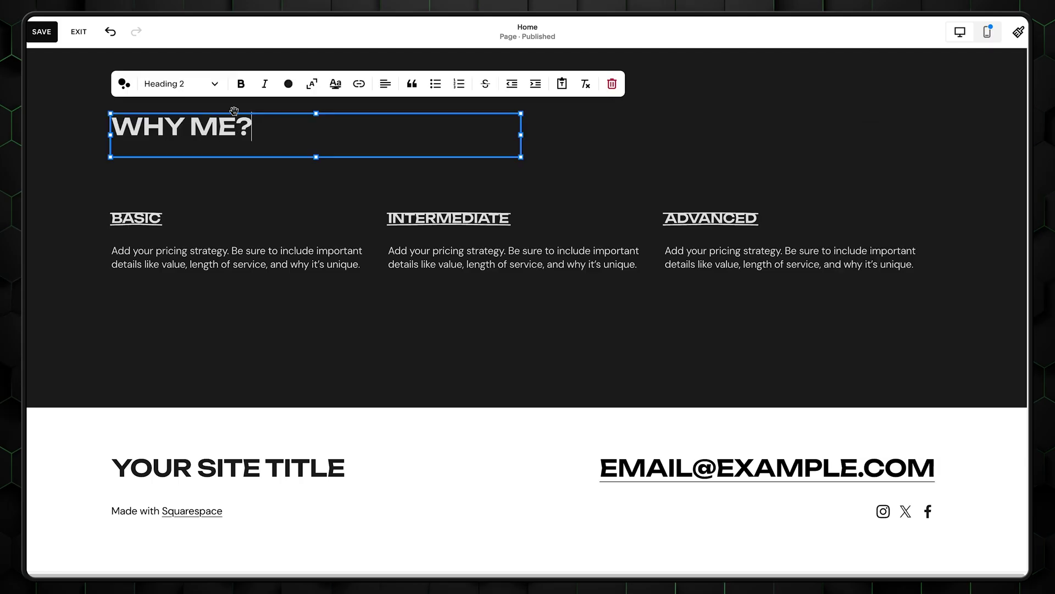
Make the WHY ME? title Heading 1 and retitle the first column CREATIVITY
left_click(175, 83)
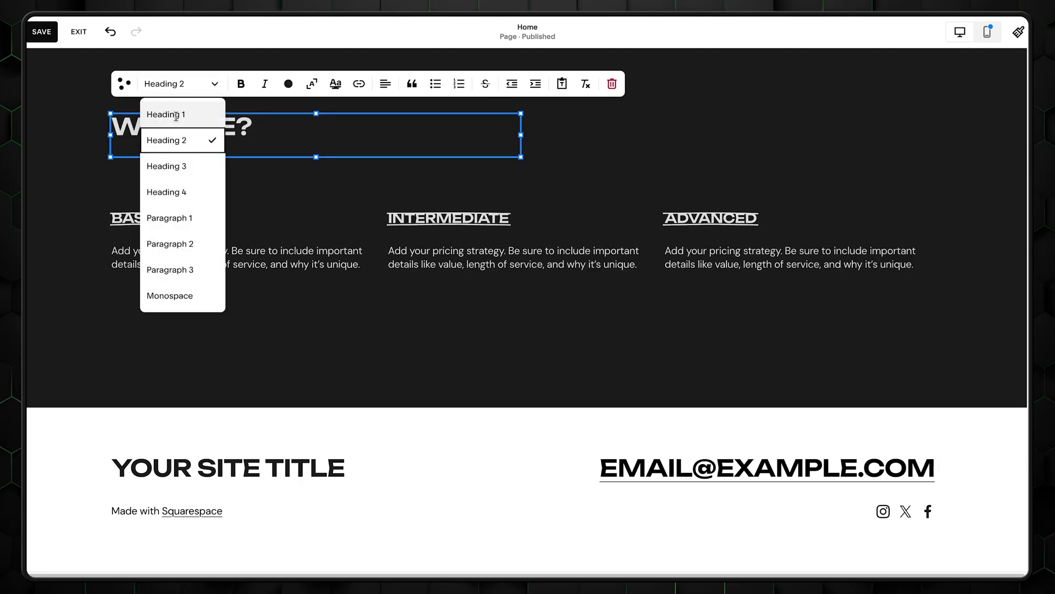
left_click(165, 115)
left_click(250, 217)
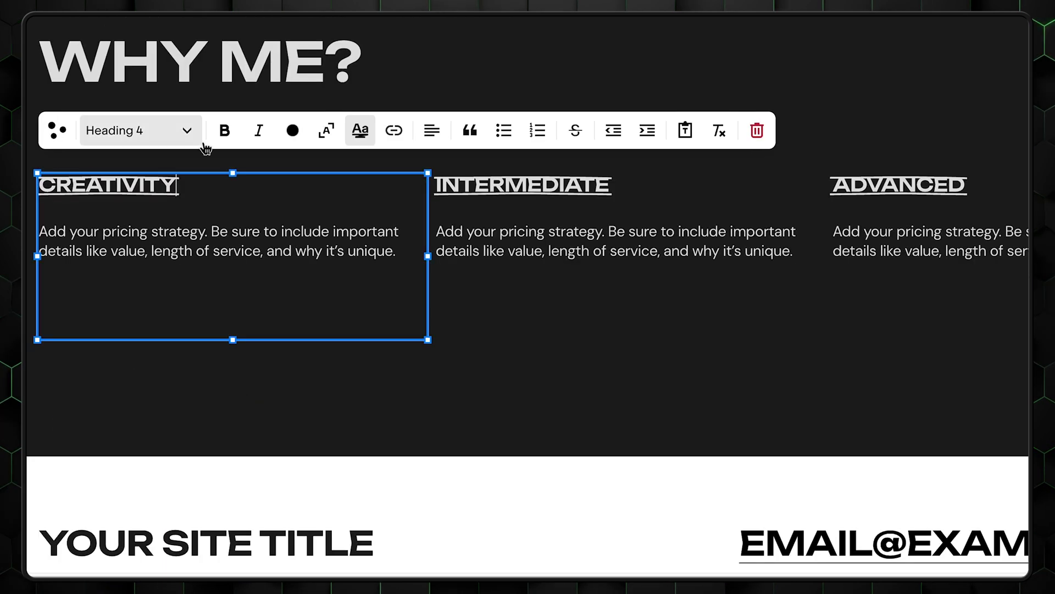
Give the column headings a white filled highlight with black text and paste in the descriptions
left_click(367, 135)
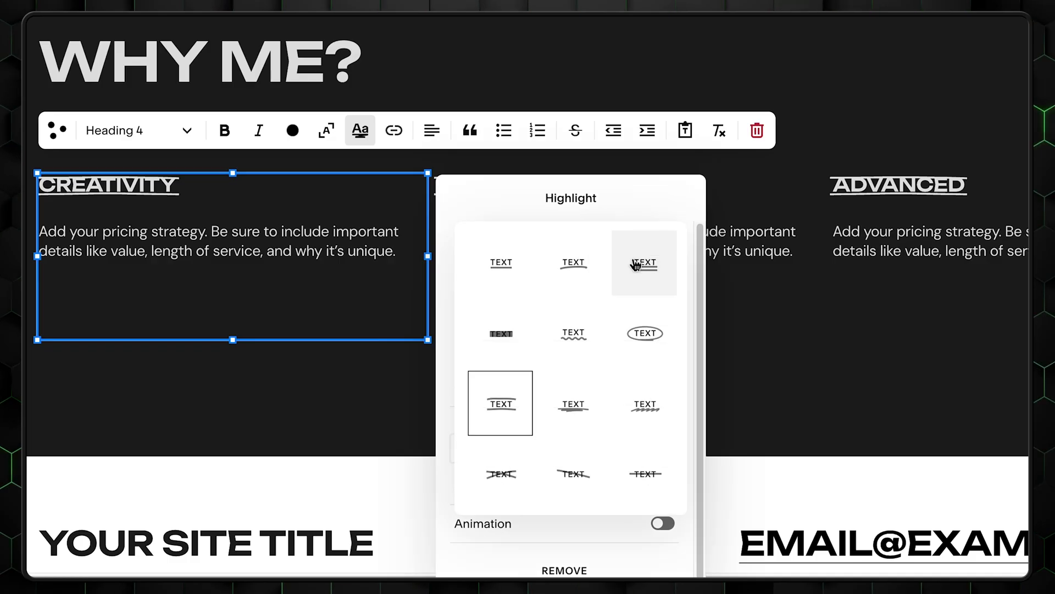
left_click(523, 337)
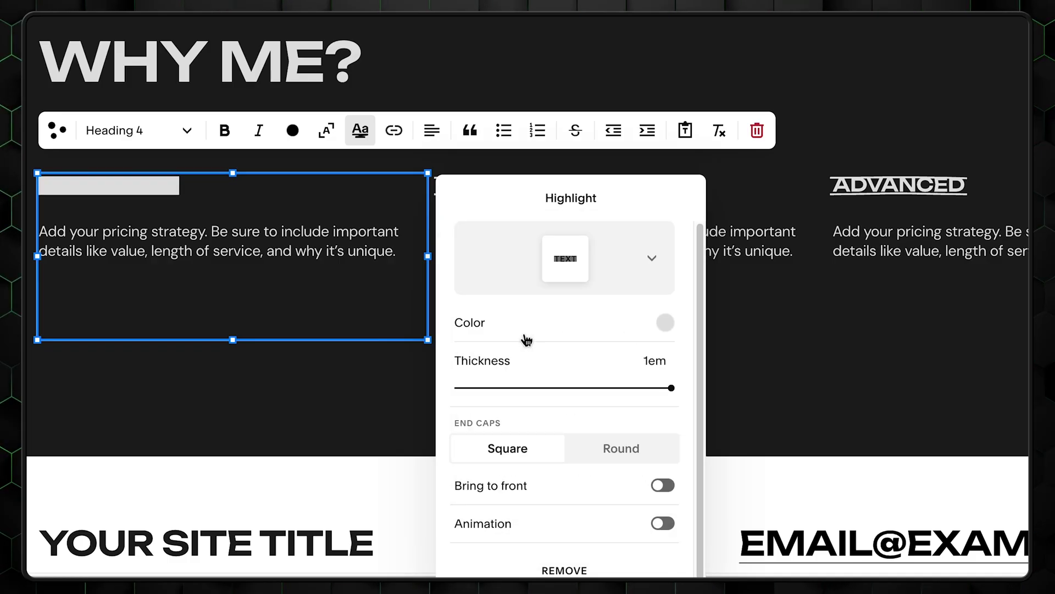
left_click(669, 329)
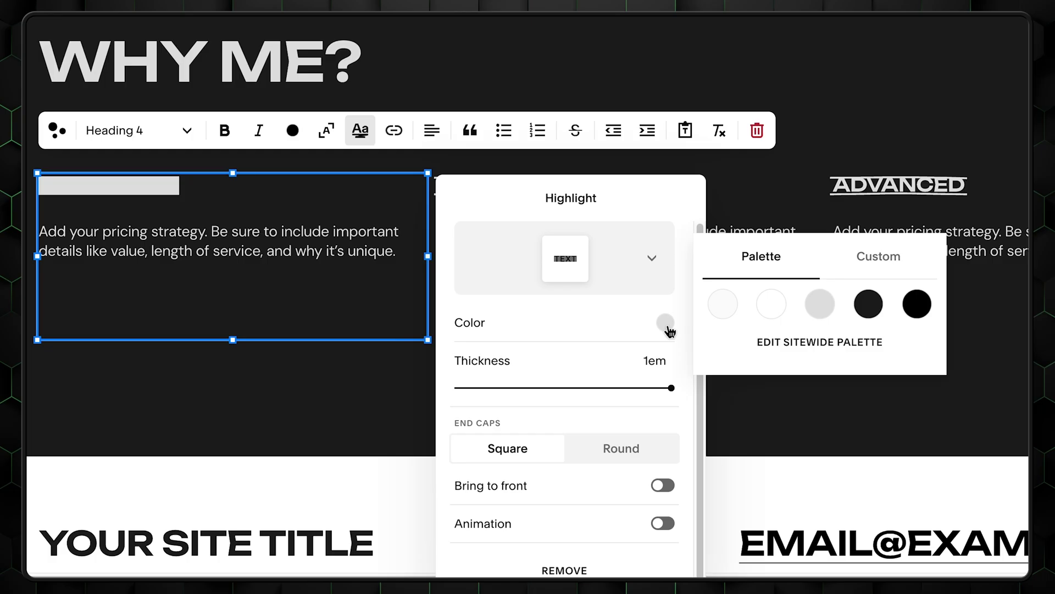
left_click(727, 303)
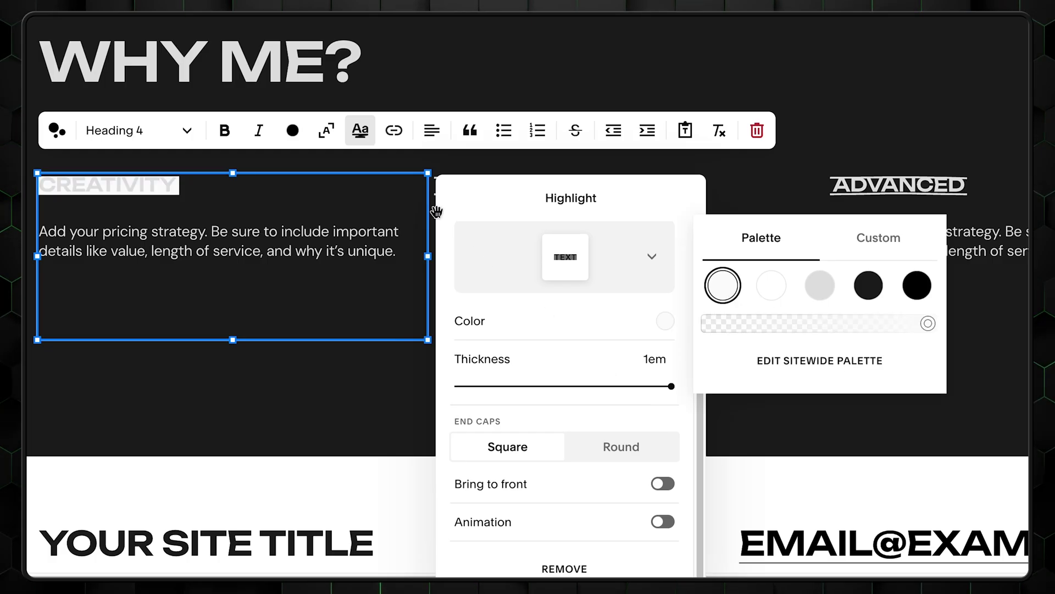
left_click(292, 138)
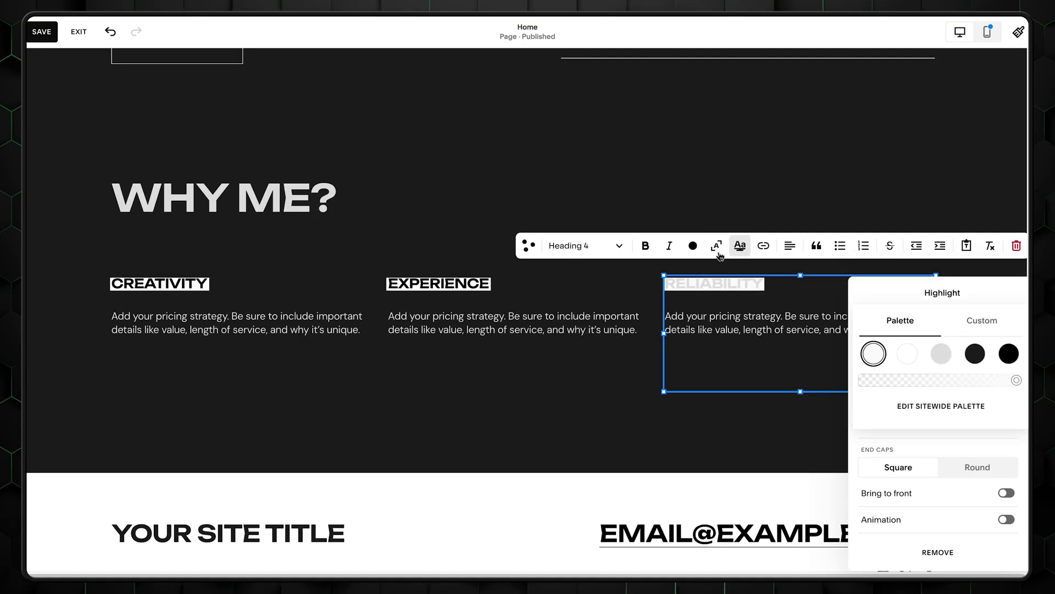
left_click(693, 245)
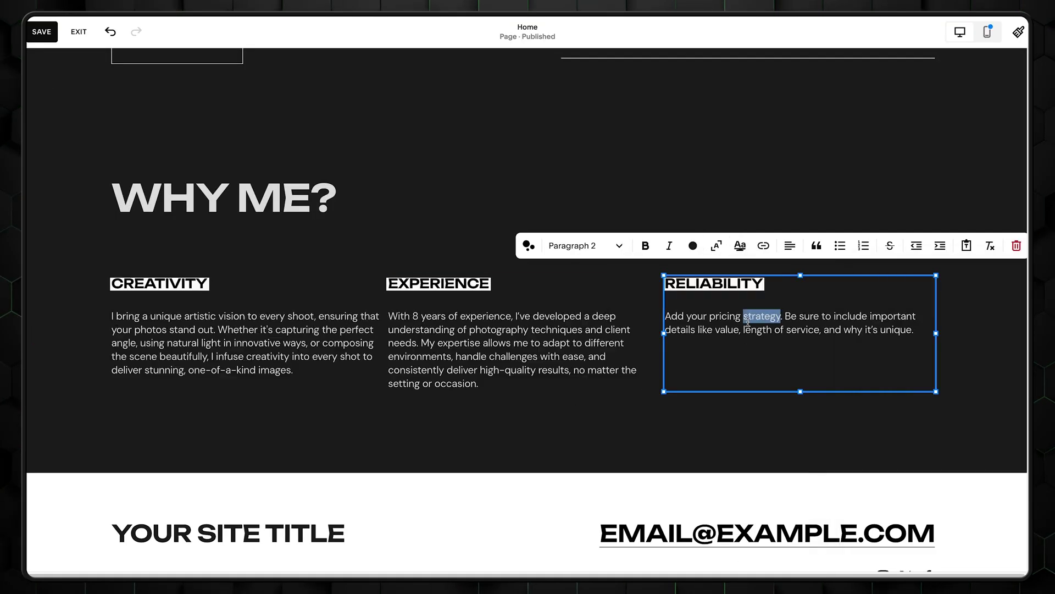
type("You can count on me to deliver high-quality results every time. I’m dedicated to meeting deadlines, providing consistent communication, and ensuring that your photos are edited and delivered on time, so you can enjoy your images without any unnecessary delays.")
left_click(587, 431)
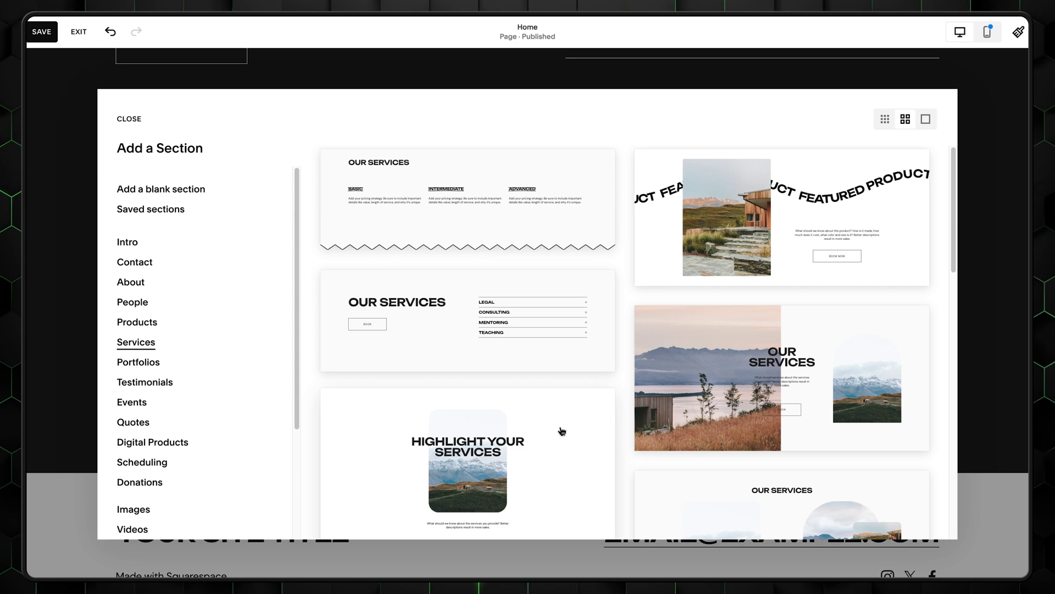
Browse the Quotes layouts in the Add a Section library
scroll(562, 431, "down", 10)
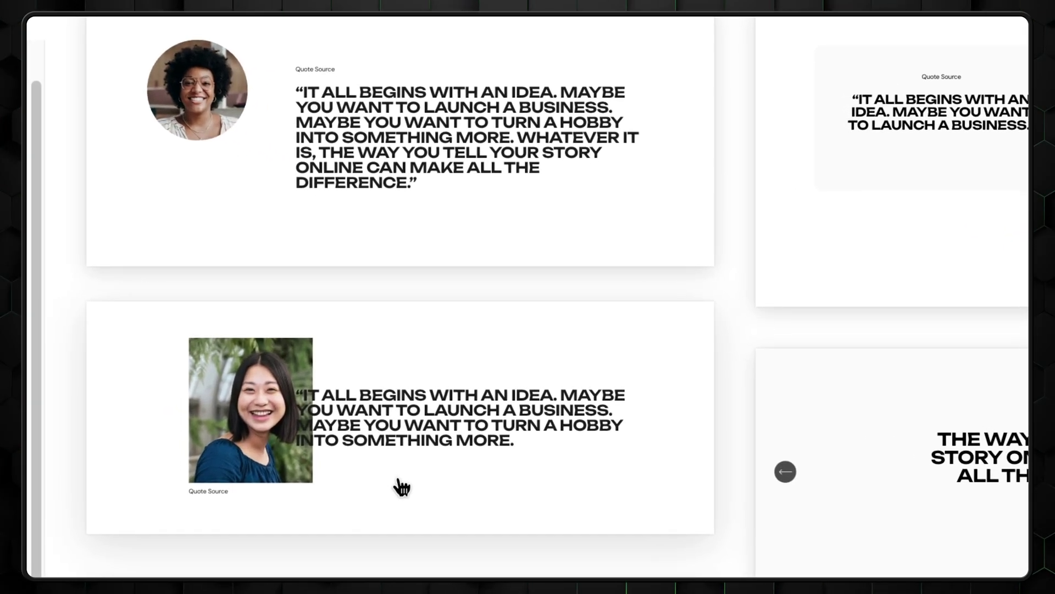
scroll(402, 487, "down", 10)
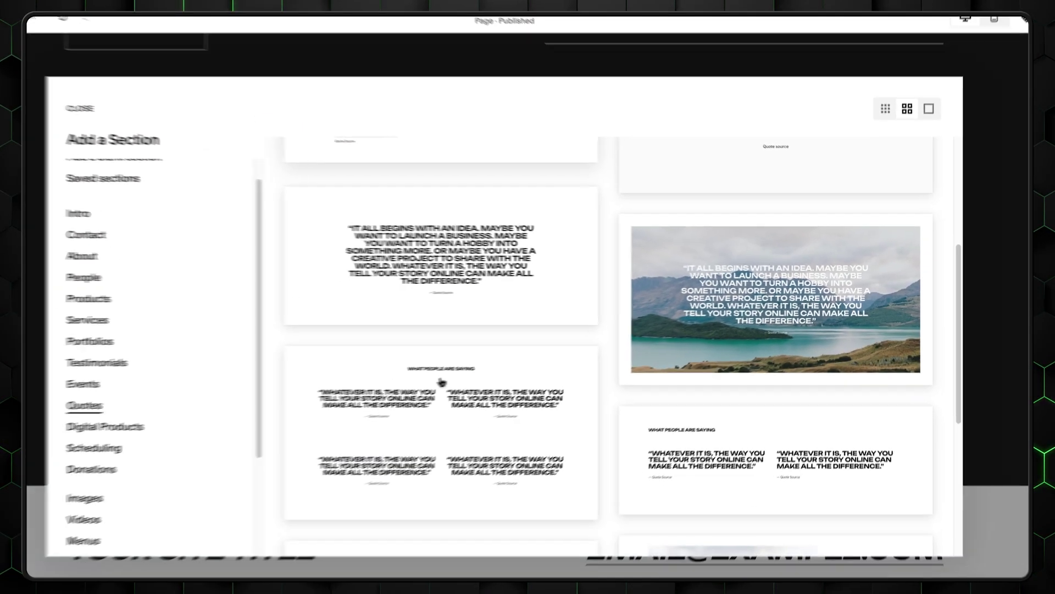
scroll(465, 398, "up", 5)
Insert the quote carousel section and replace the first placeholder quote with a customer testimonial
left_click(782, 396)
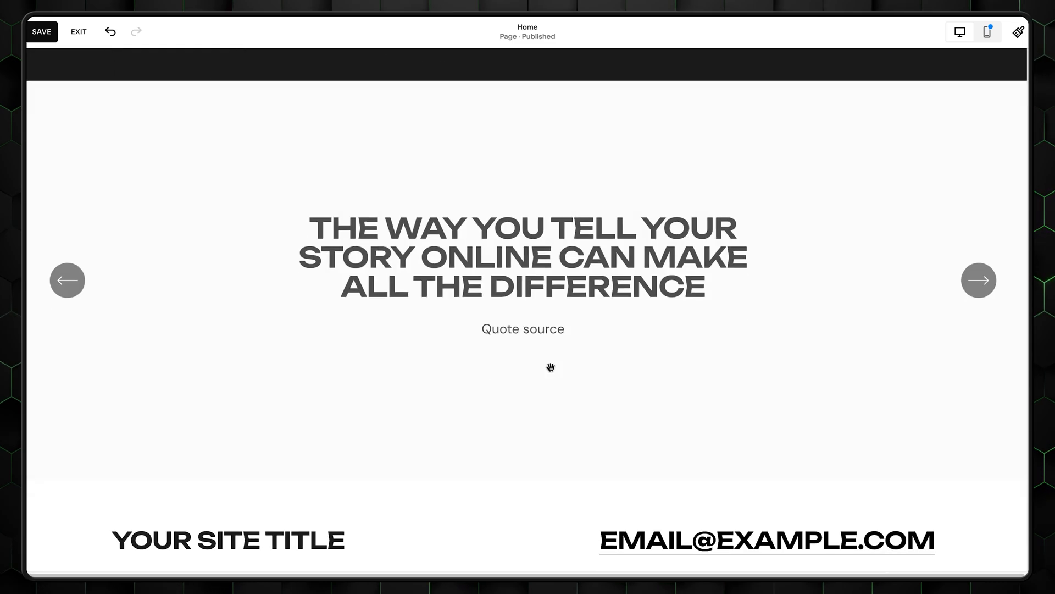
left_click(928, 122)
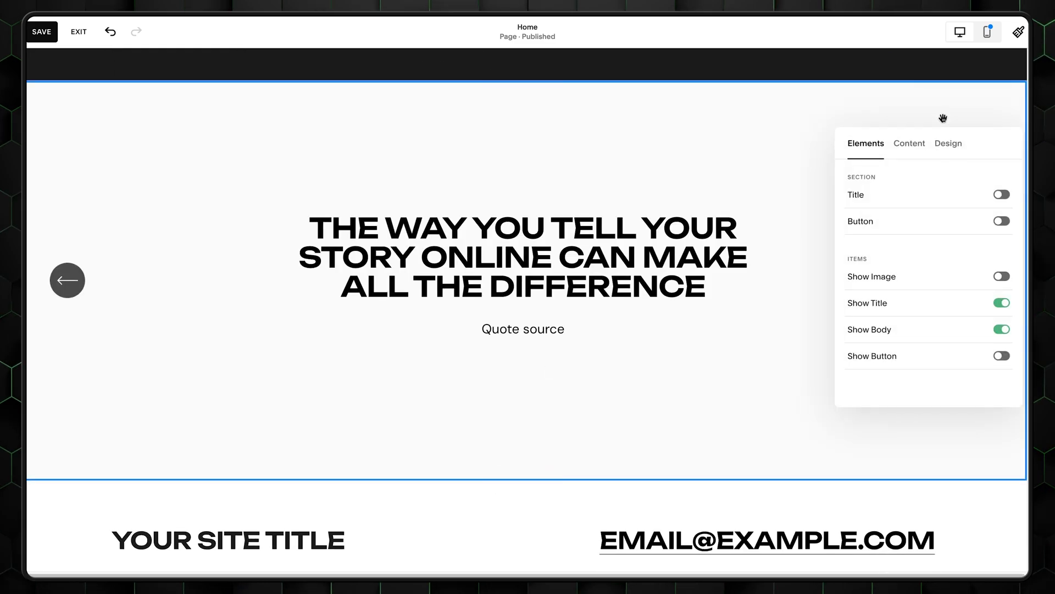
left_click(880, 144)
left_click(929, 176)
triple_click(898, 210)
type("Professional, creative, and truly talented—I couldn’t be happier with the images")
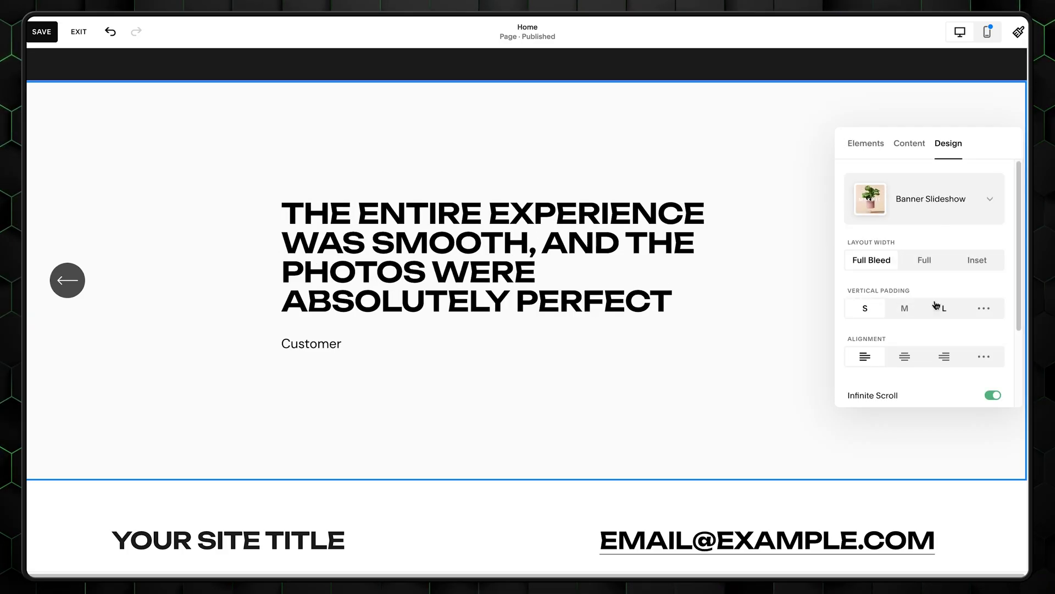
Set the slideshow alignment to left and preview each testimonial slide
scroll(935, 304, "down", 1)
scroll(935, 305, "down", 1)
scroll(935, 305, "down", 2)
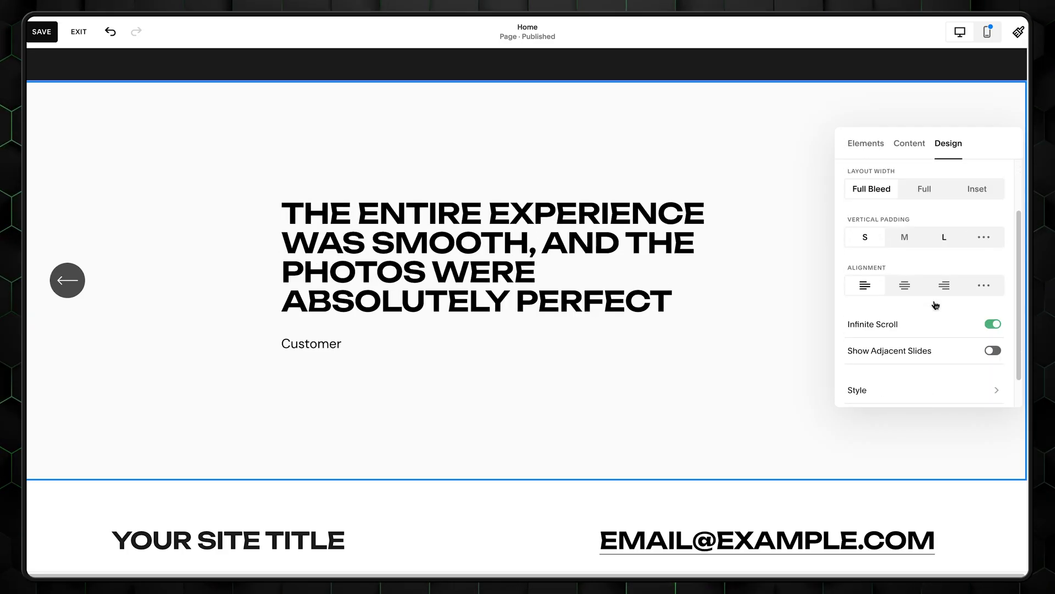
scroll(936, 305, "down", 2)
key("Escape")
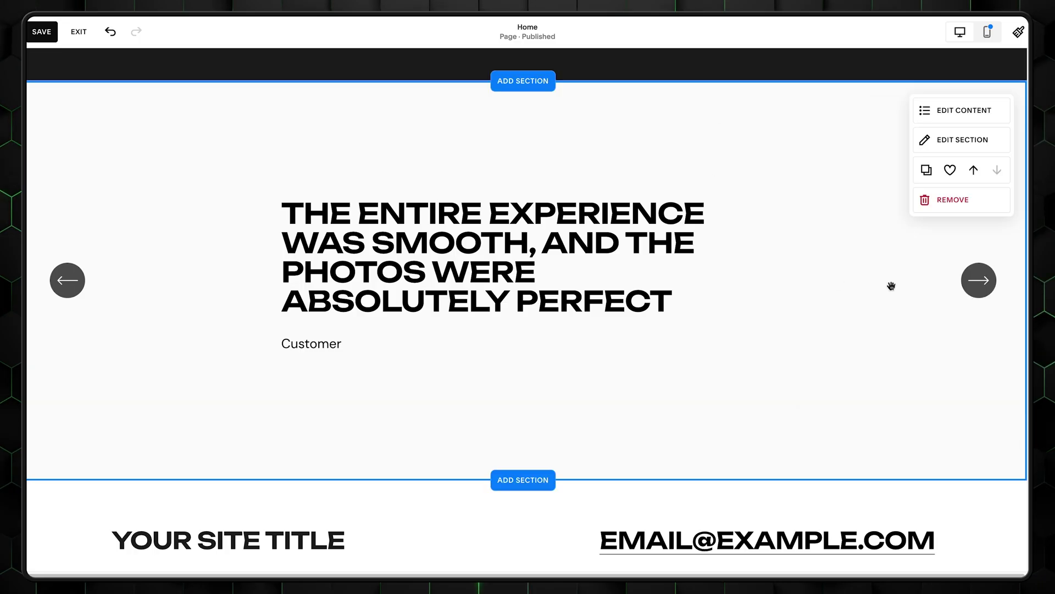
left_click(977, 294)
left_click(977, 294)
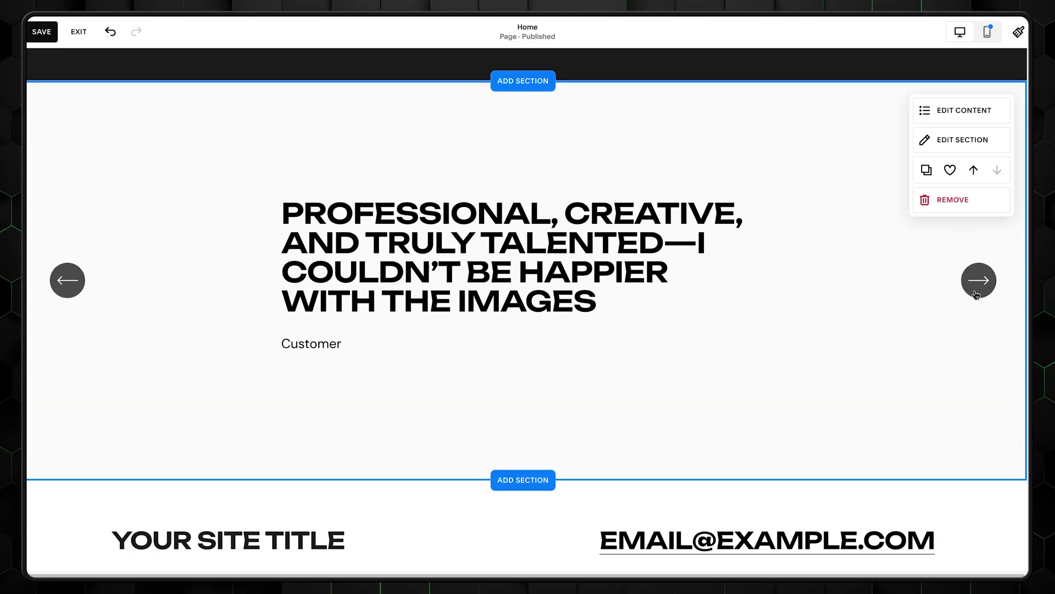
left_click(977, 294)
left_click(977, 294)
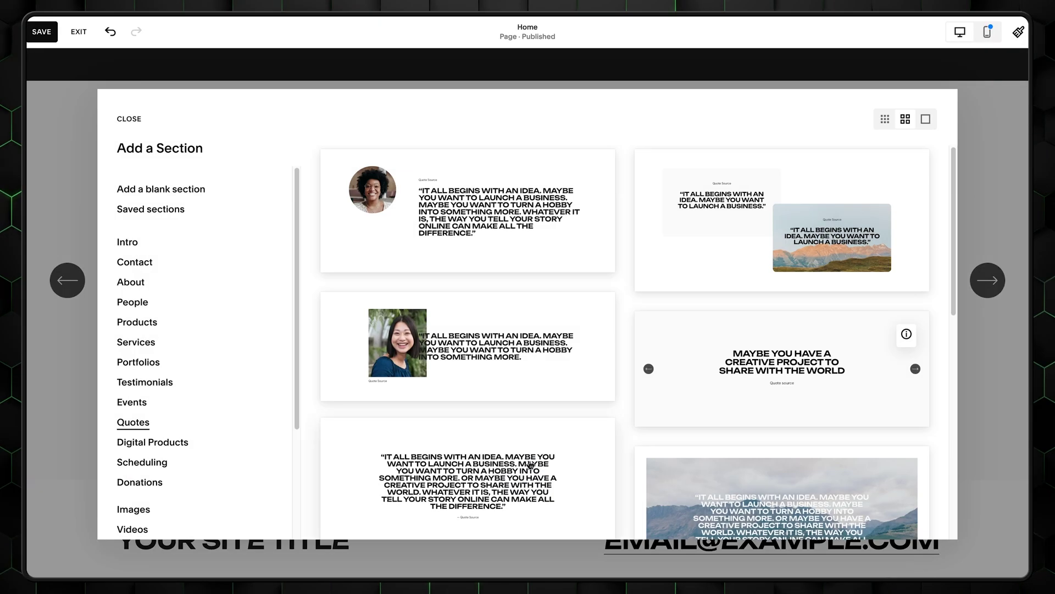
Insert the arched-photo Let's Work Together layout from the Contact category
scroll(215, 436, "down", 2)
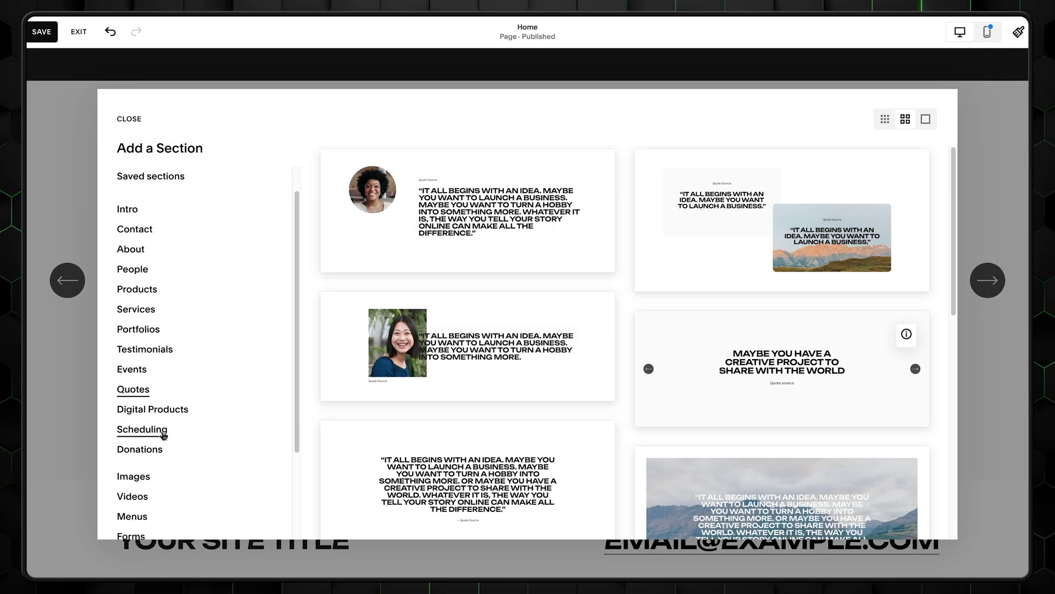
left_click(132, 229)
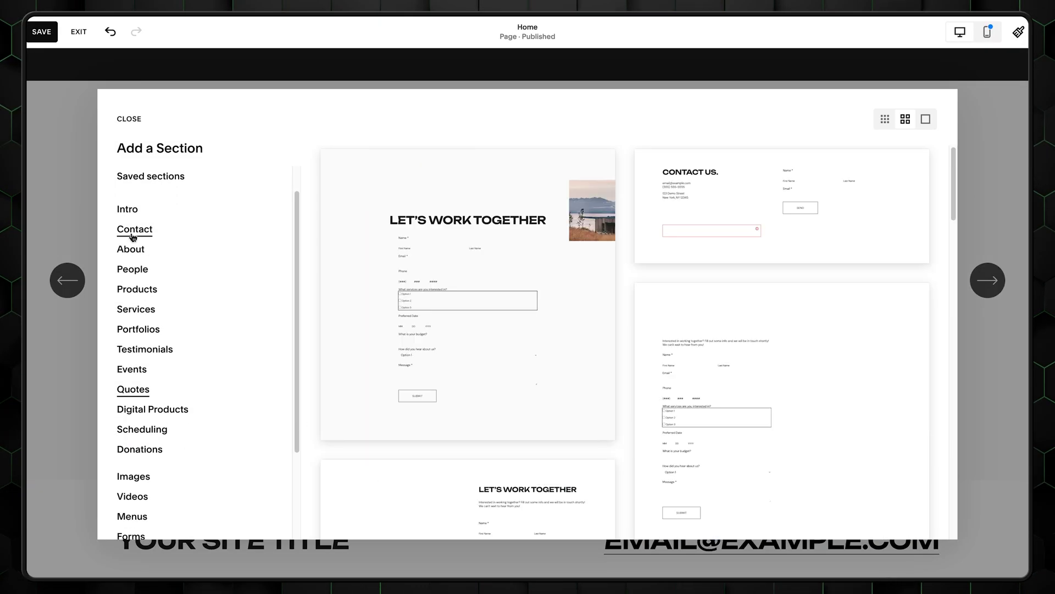
scroll(759, 377, "down", 1)
scroll(760, 377, "down", 4)
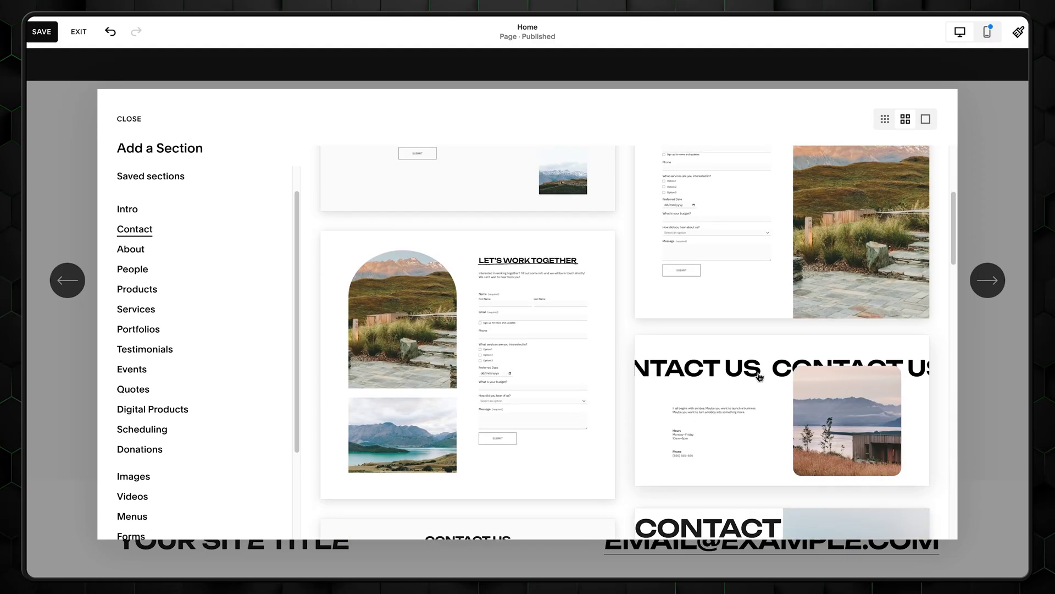
scroll(760, 377, "down", 1)
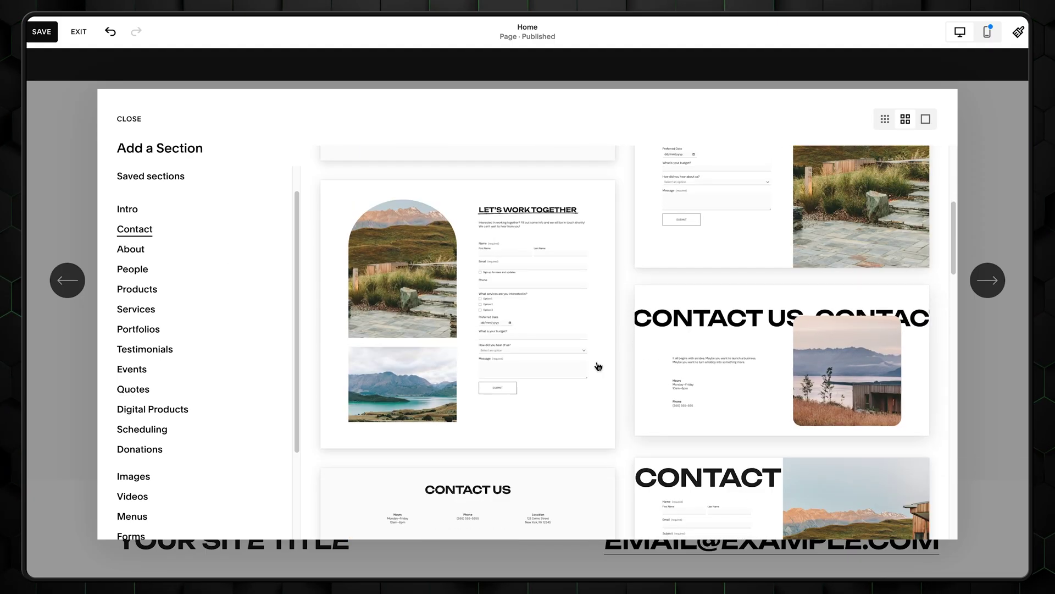
left_click(546, 316)
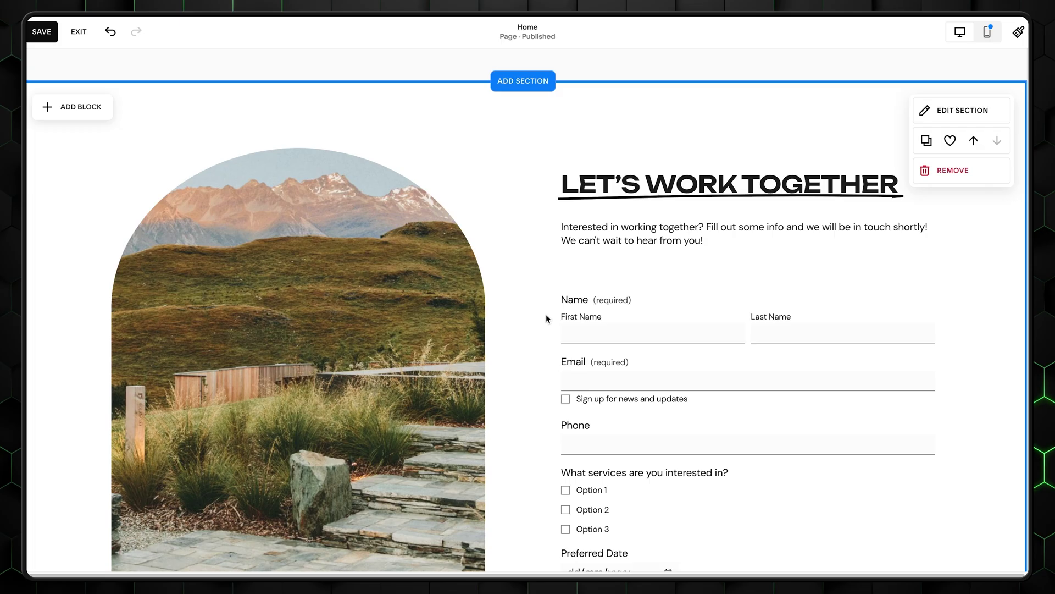
Delete the lower landscape photo from the contact section
scroll(547, 315, "down", 5)
scroll(546, 316, "down", 2)
left_click(368, 368)
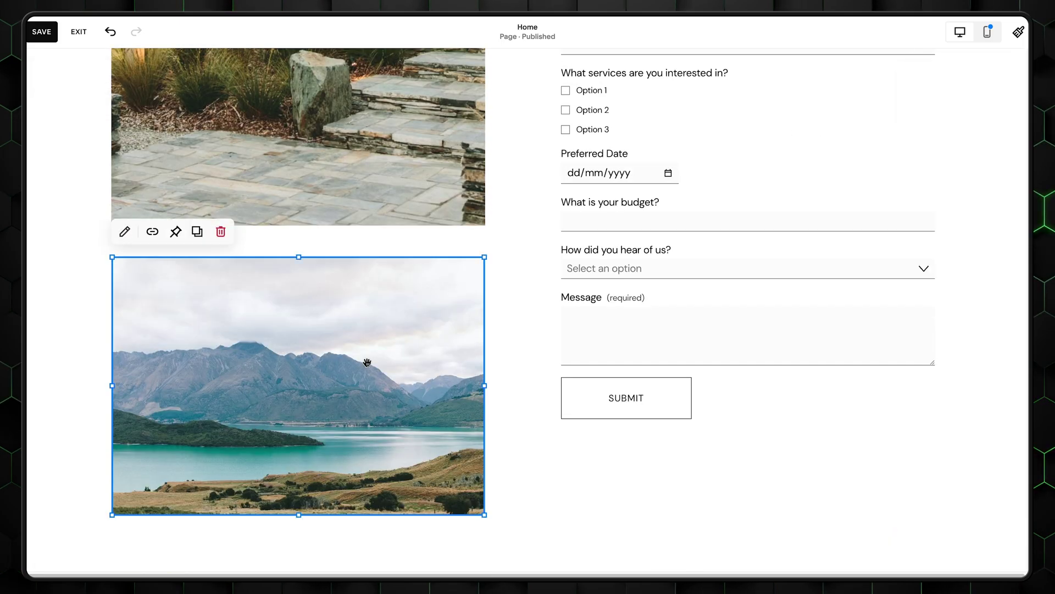
key("Delete")
scroll(465, 427, "up", 10)
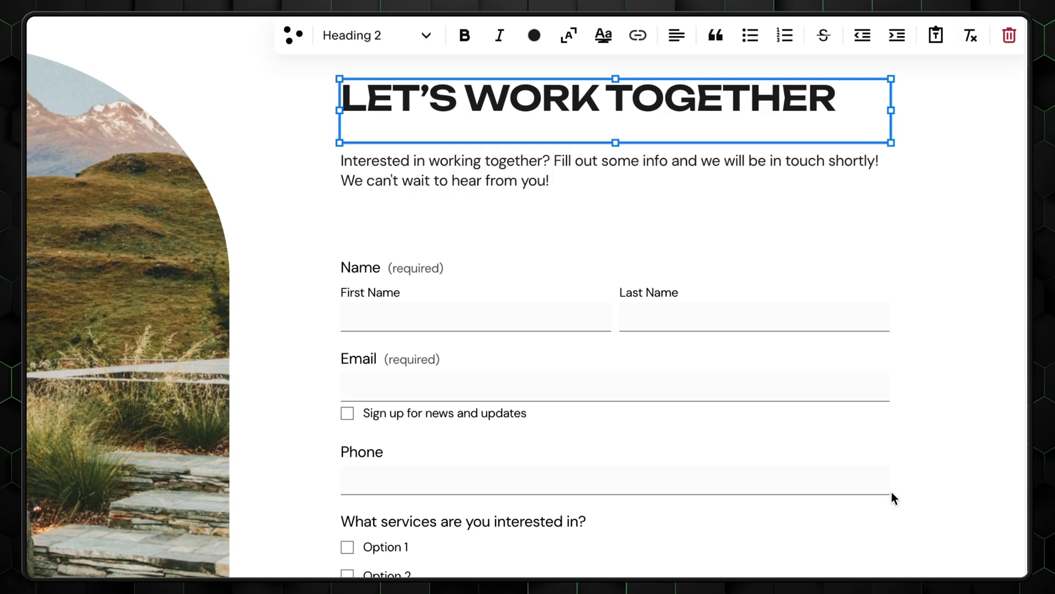
scroll(715, 311, "down", 3)
Give the contact form the boxed field style pack and a Secondary Button submit style
left_click(724, 160)
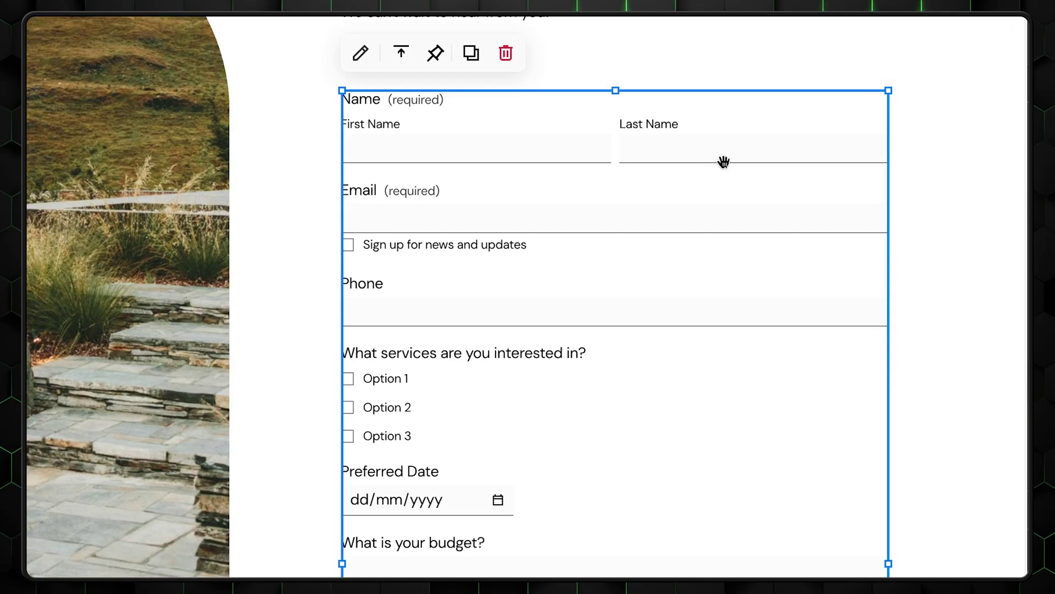
left_click(361, 53)
left_click(846, 122)
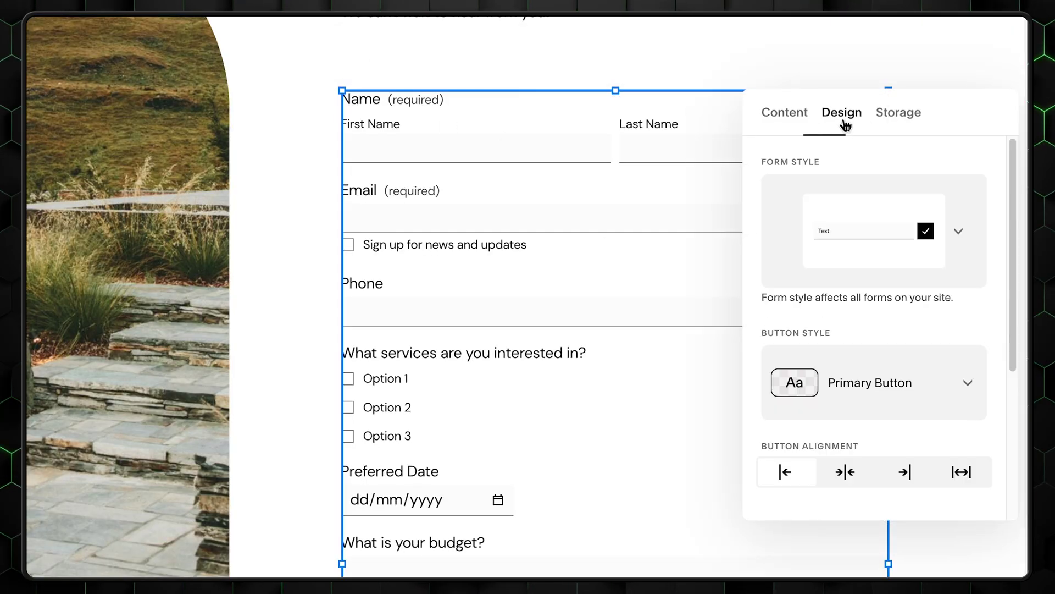
left_click(962, 239)
scroll(876, 439, "down", 3)
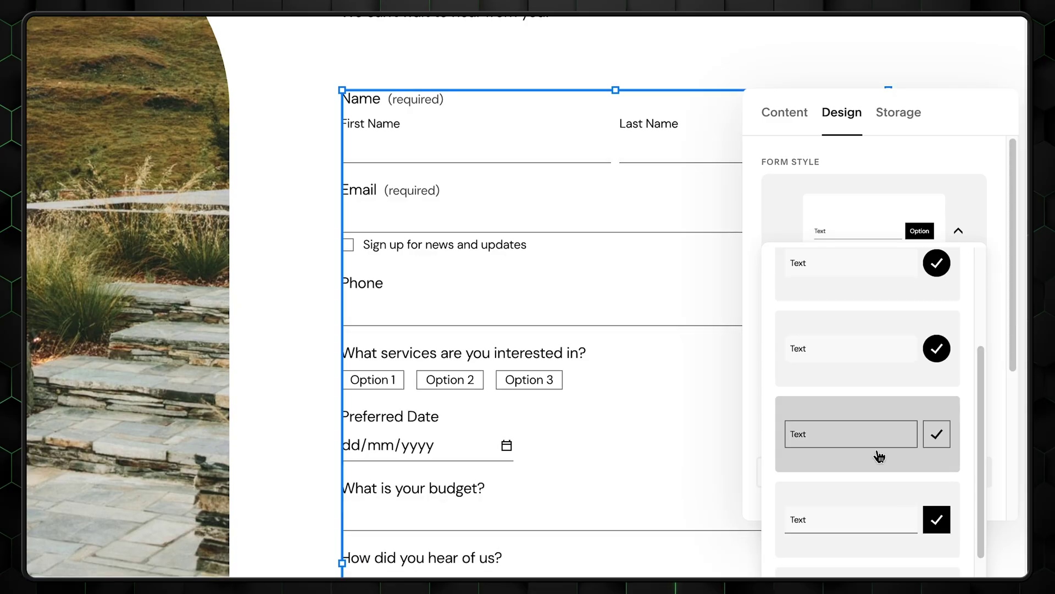
left_click(877, 444)
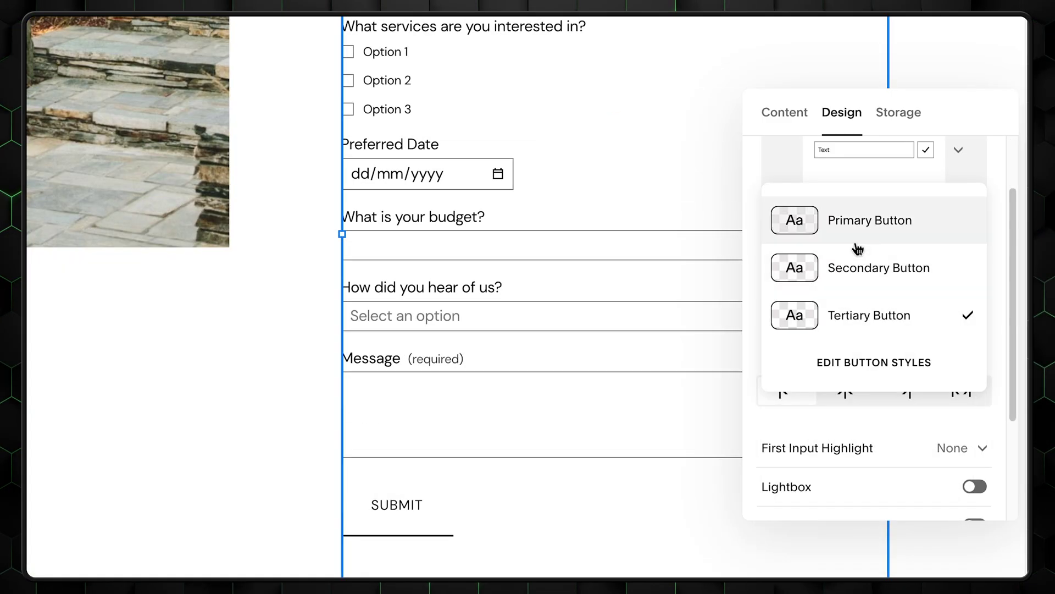
left_click(853, 266)
scroll(660, 373, "up", 1)
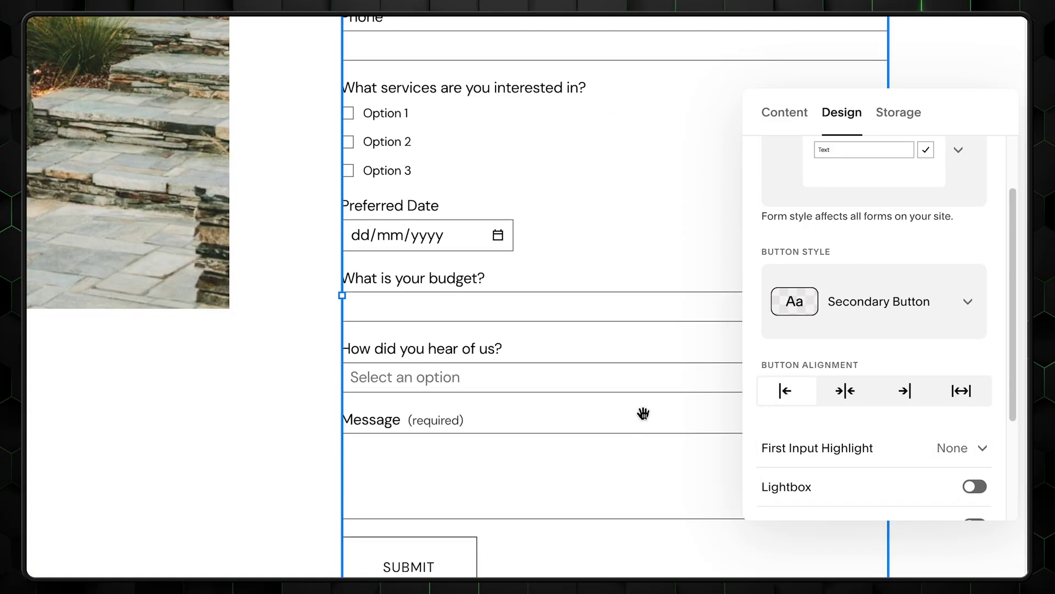
scroll(903, 439, "down", 2)
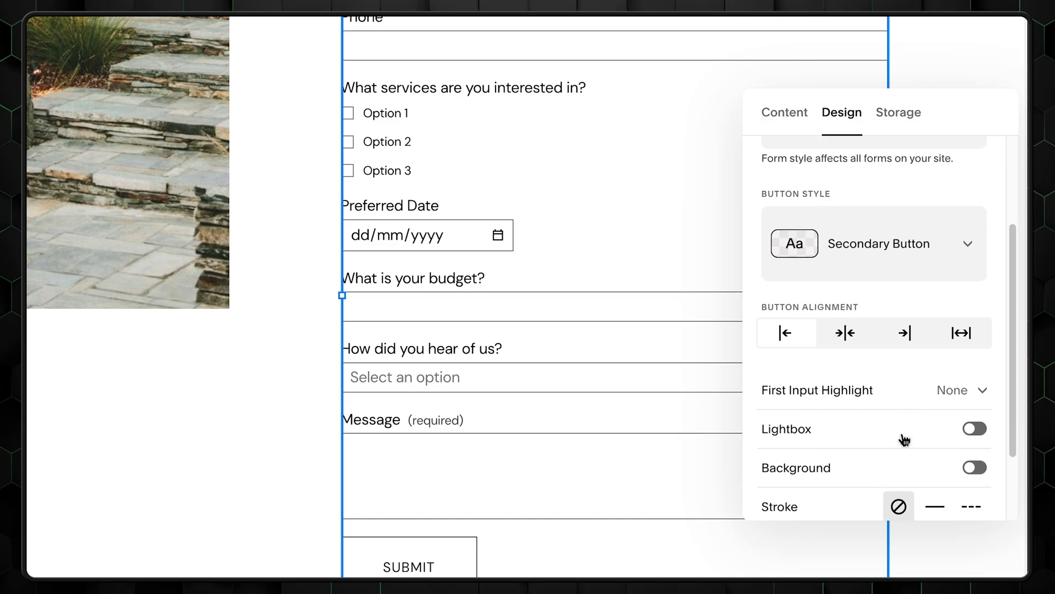
scroll(549, 405, "up", 5)
scroll(549, 409, "up", 1)
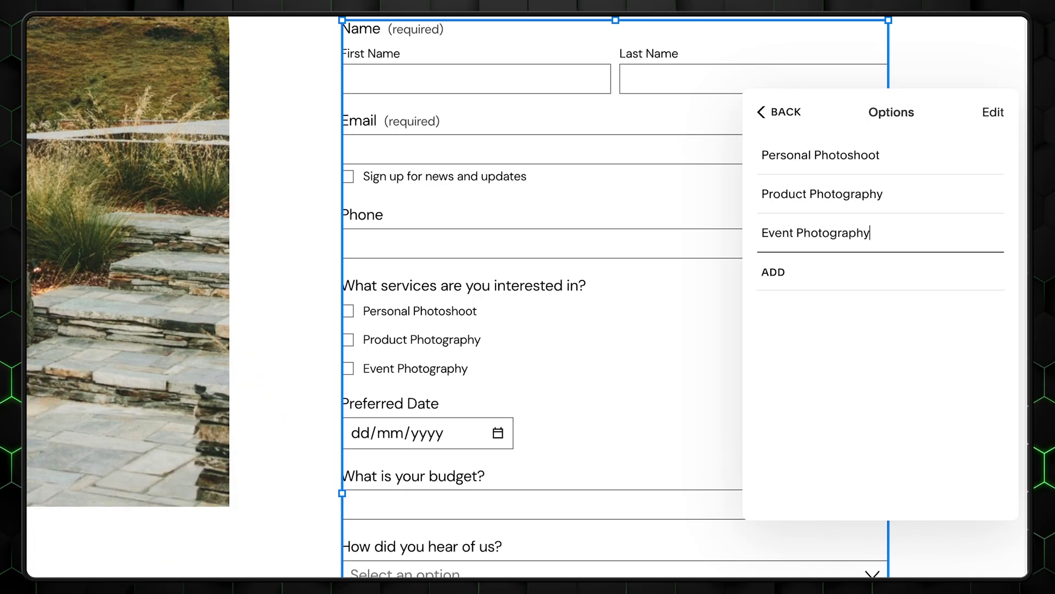
Add an 'Other' service option and delete the Preferred Date and 'How did you hear of us?' fields
left_click(845, 276)
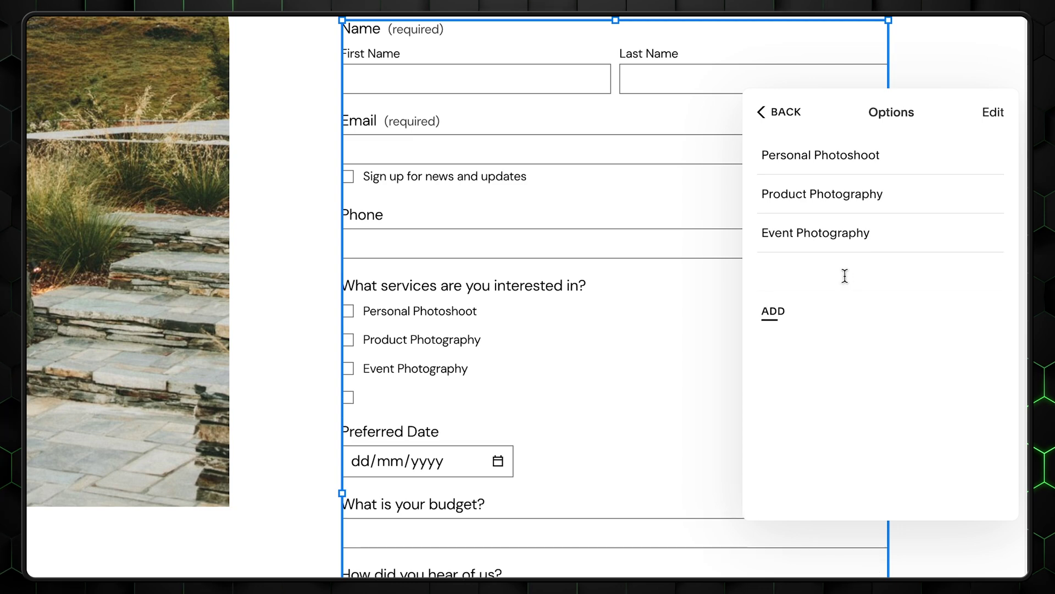
type("Othe")
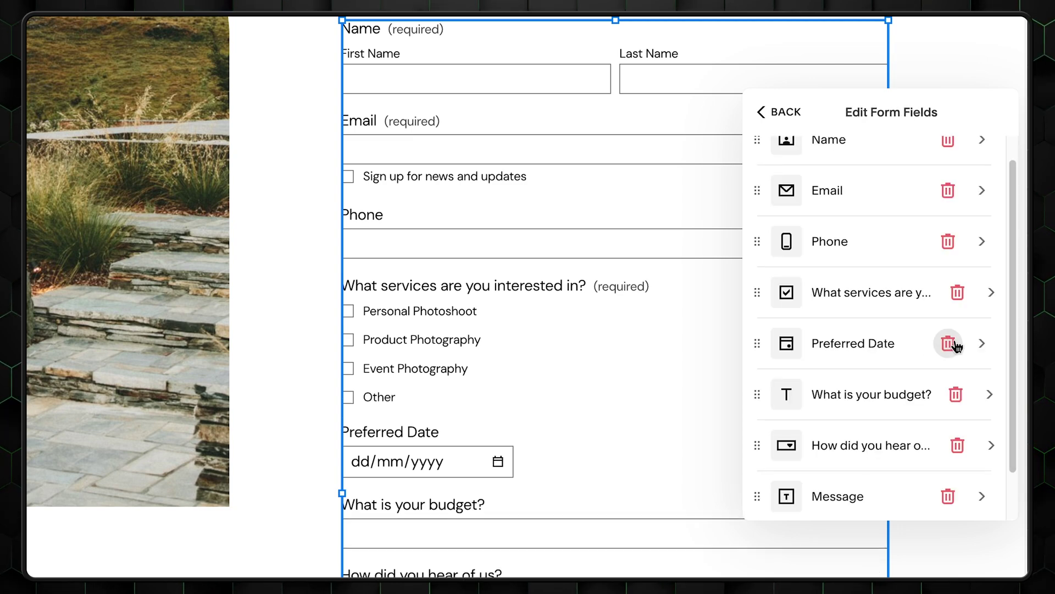
left_click(950, 343)
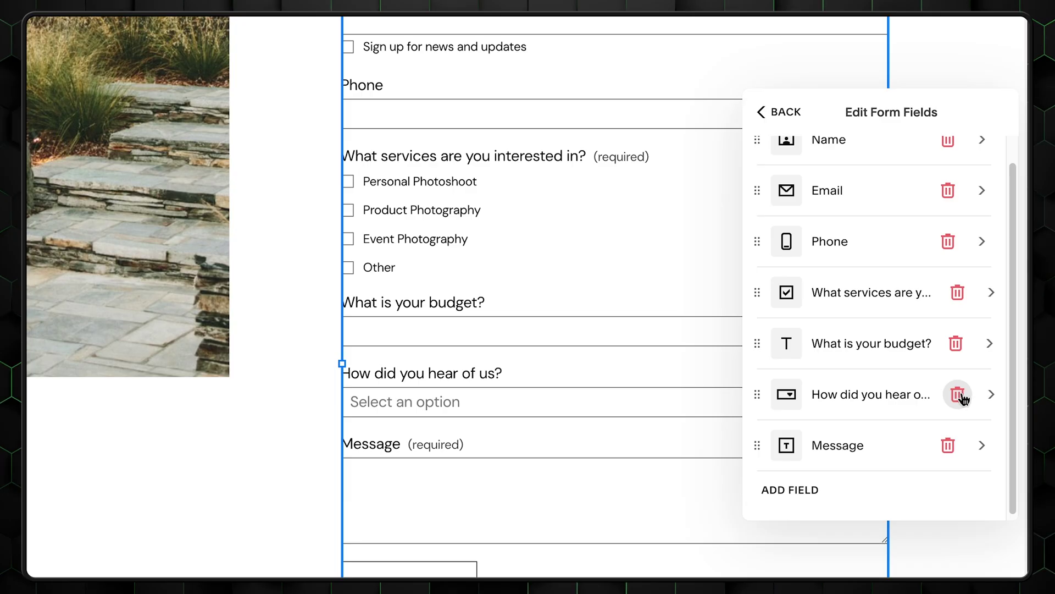
left_click(957, 395)
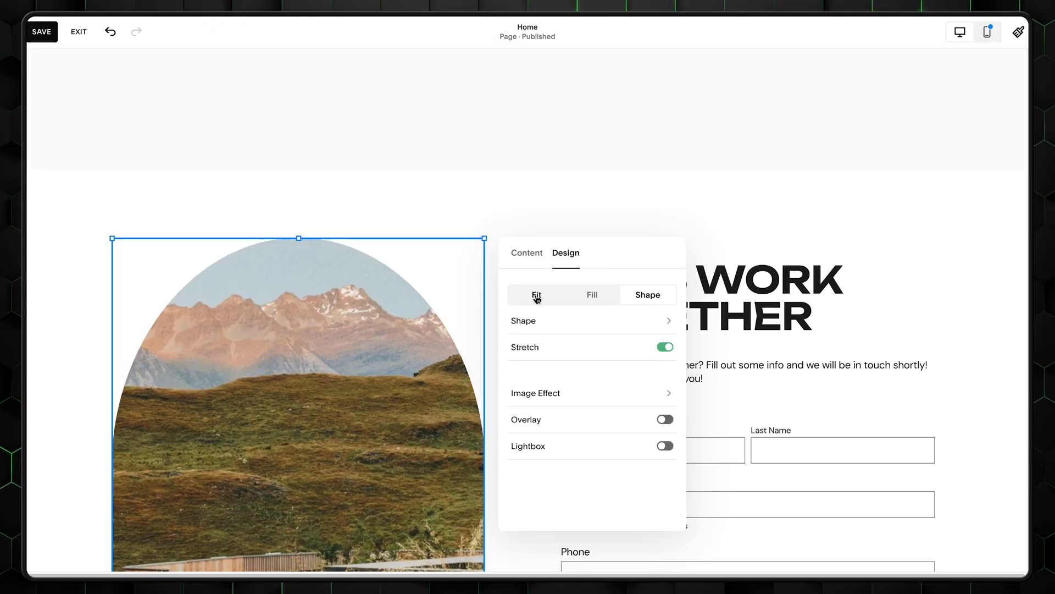
Set the form's photo to fill a plain rectangle, then reselect the contact form block
left_click(593, 295)
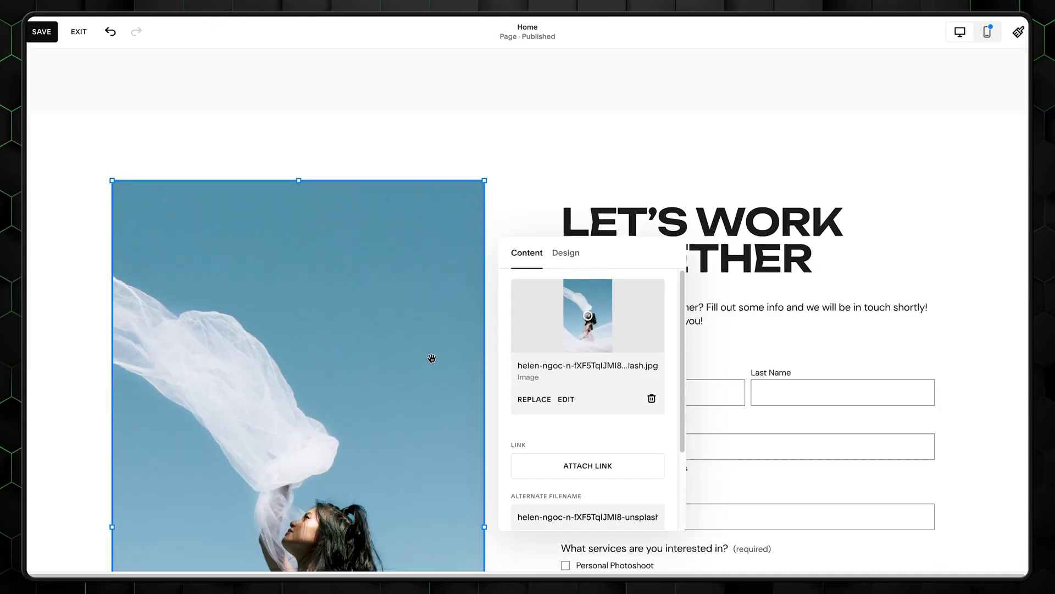
scroll(432, 356, "down", 7)
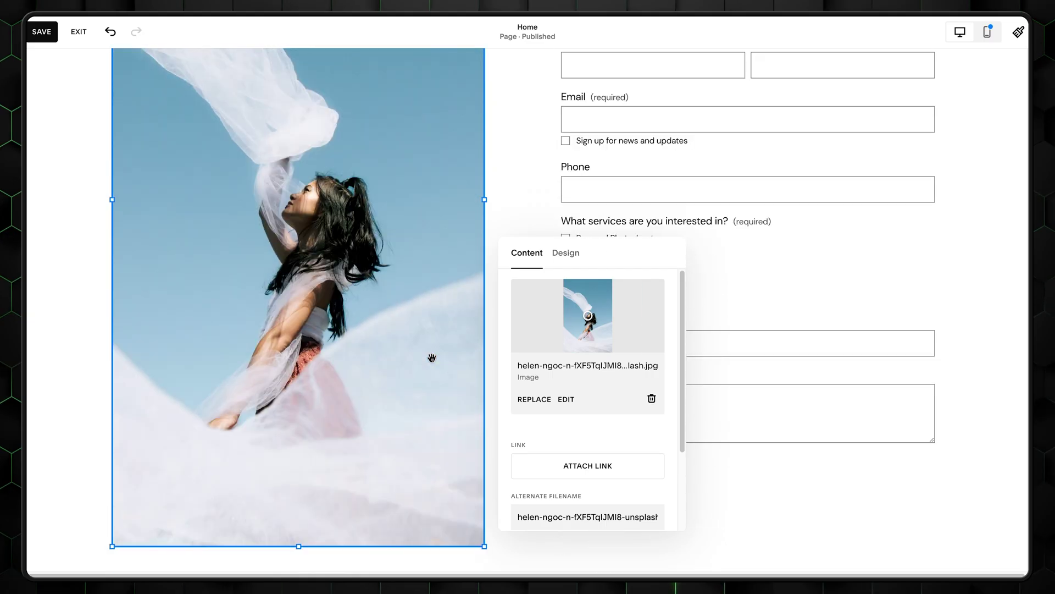
scroll(432, 357, "up", 2)
left_click(514, 155)
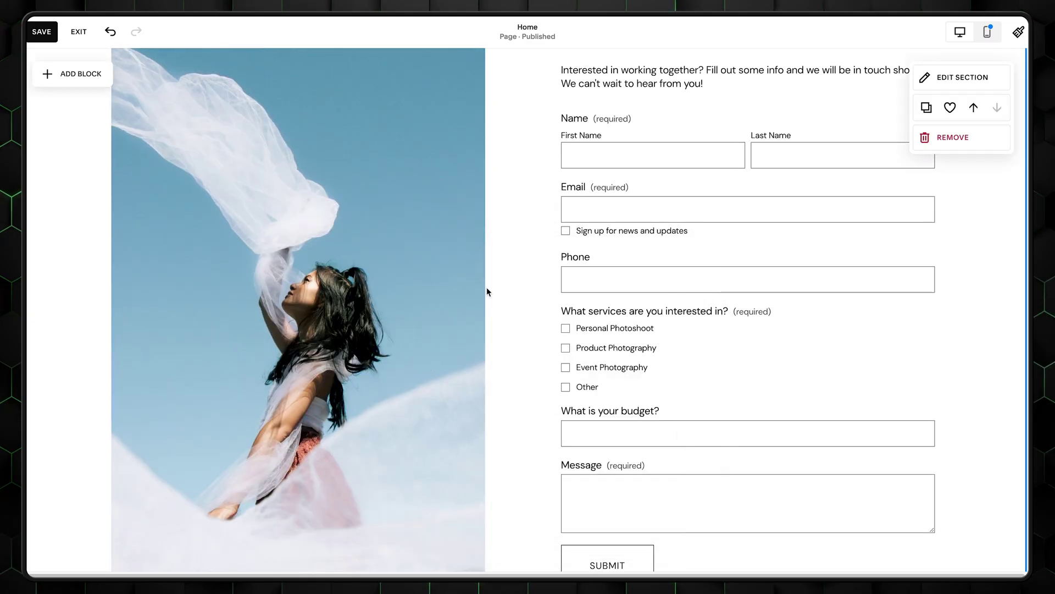
scroll(488, 289, "up", 4)
scroll(495, 353, "up", 1)
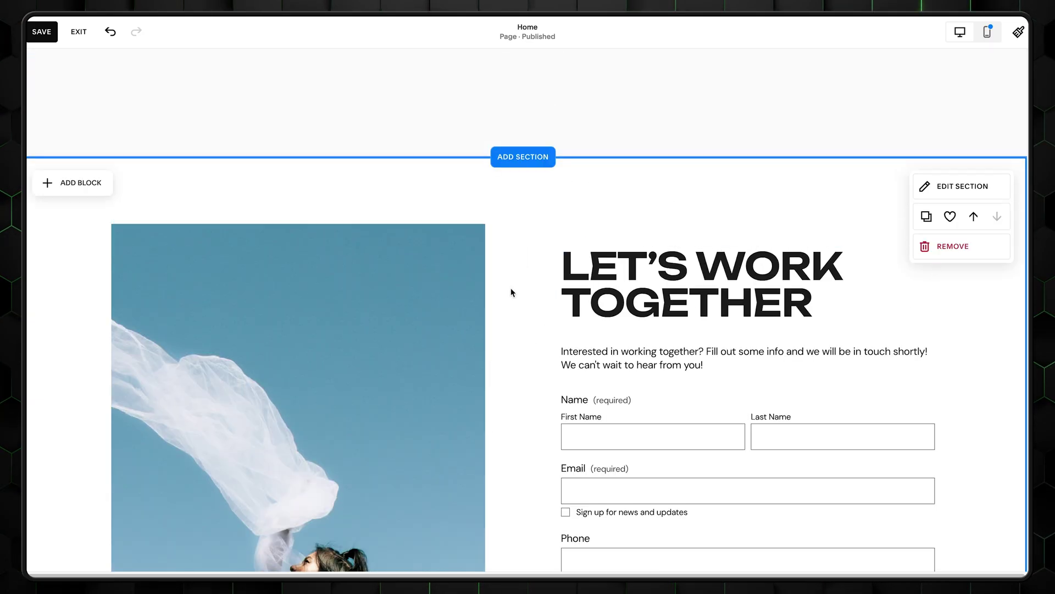
left_click(589, 424)
scroll(588, 424, "down", 10)
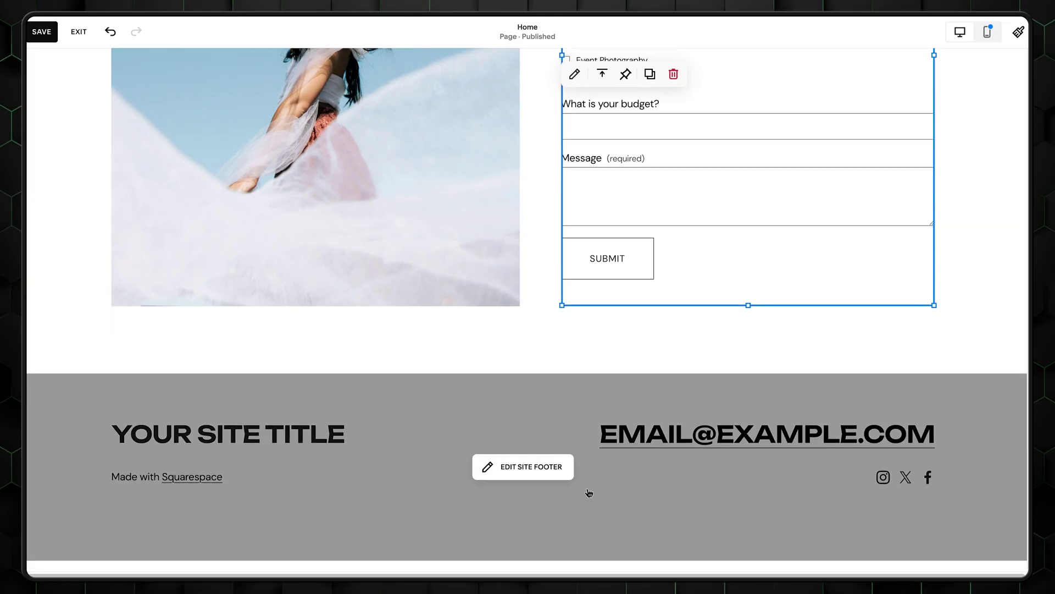
Apply the Dark 2 colour theme to the site footer section
left_click(547, 468)
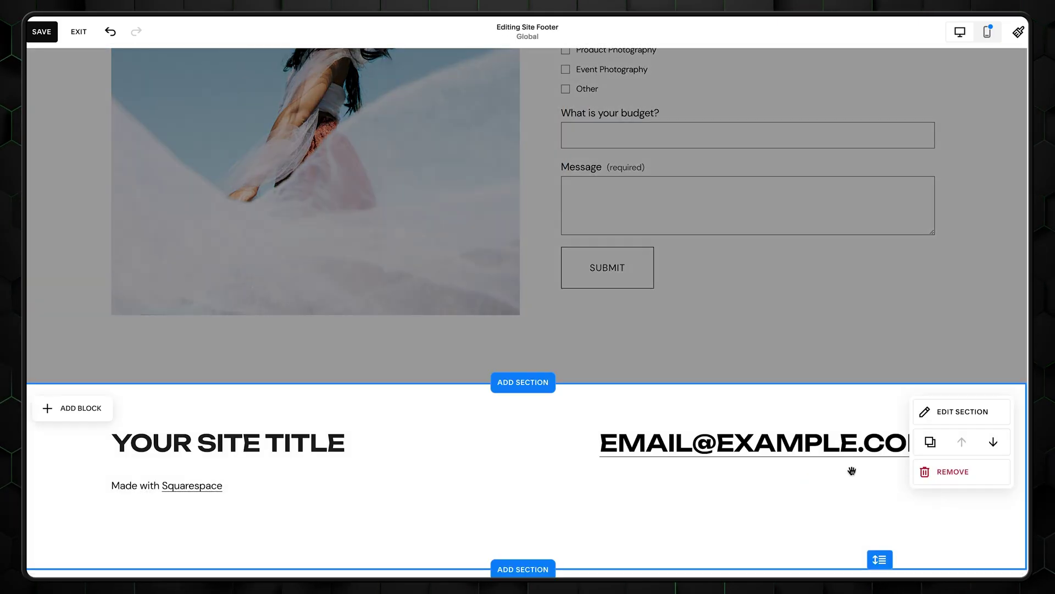
left_click(936, 416)
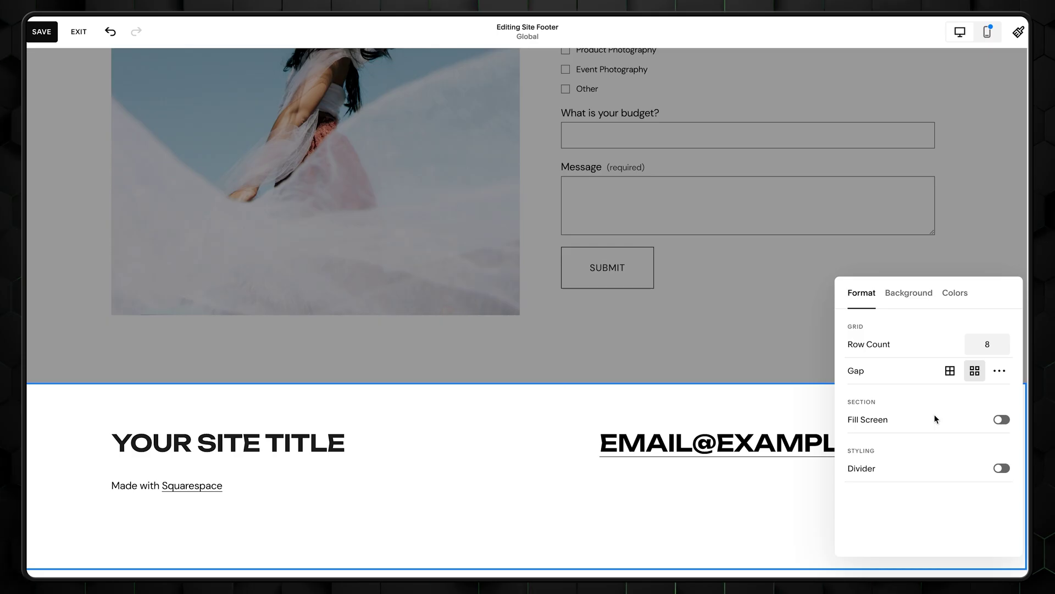
left_click(954, 293)
scroll(933, 505, "down", 2)
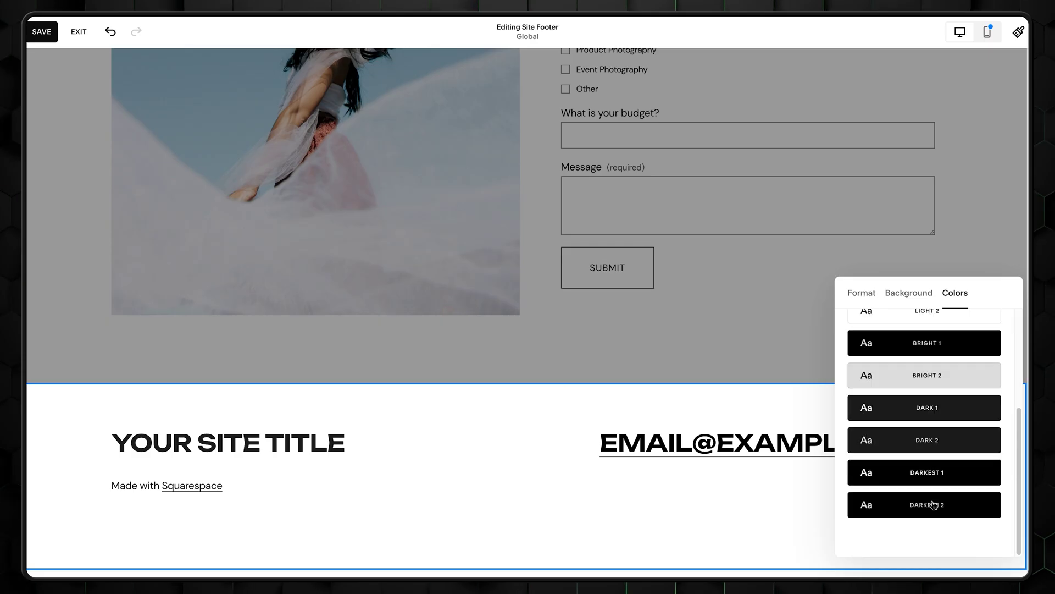
left_click(919, 441)
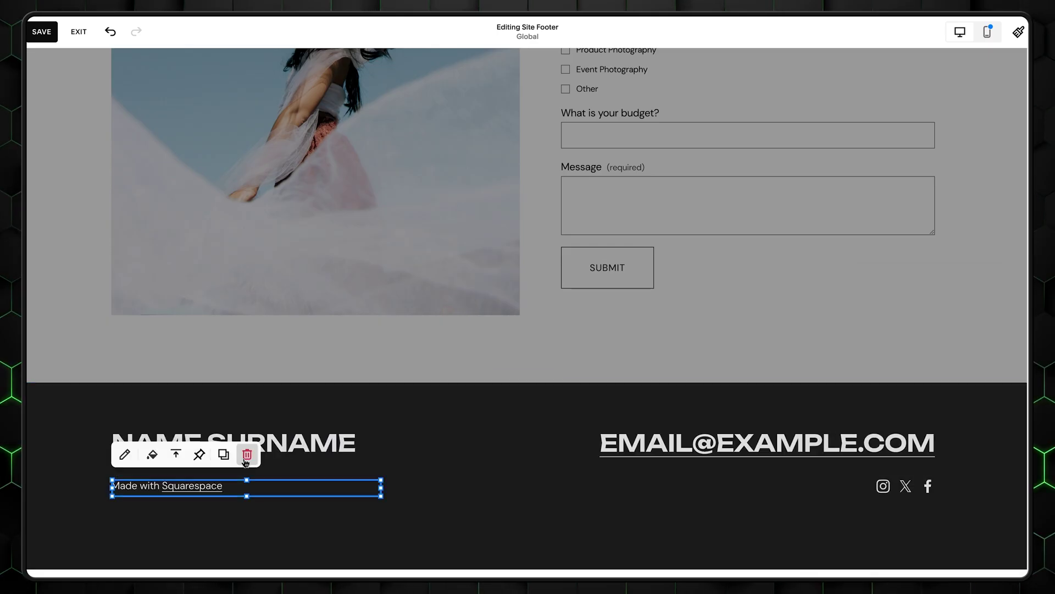
Remove the Made with Squarespace line and the e-mail block, and add a text block with the contact e-mail address
left_click(245, 452)
left_click(660, 444)
key("Delete")
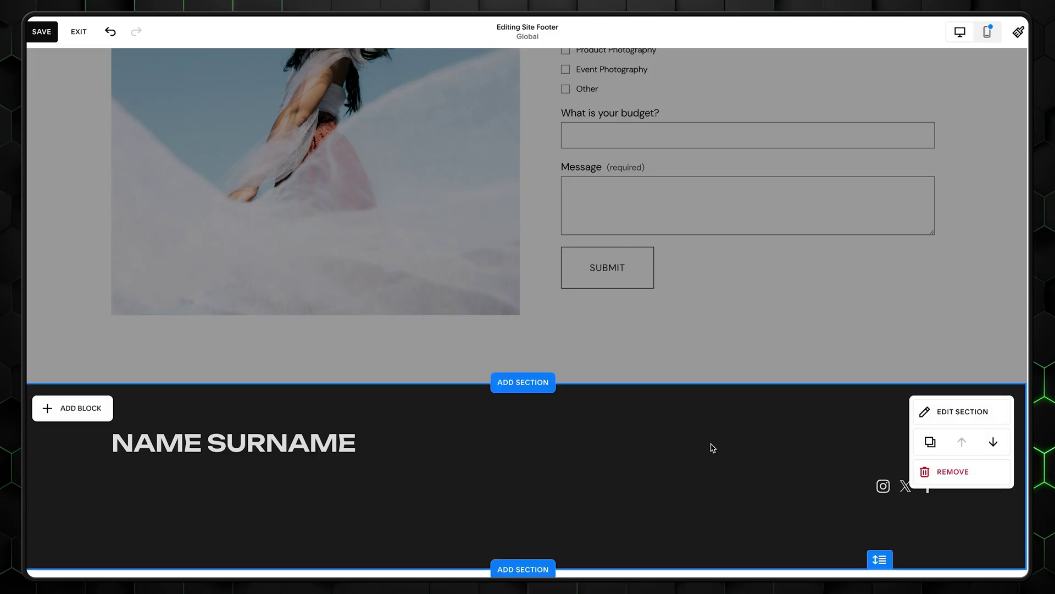
left_click(71, 407)
left_click(94, 193)
left_click(145, 519)
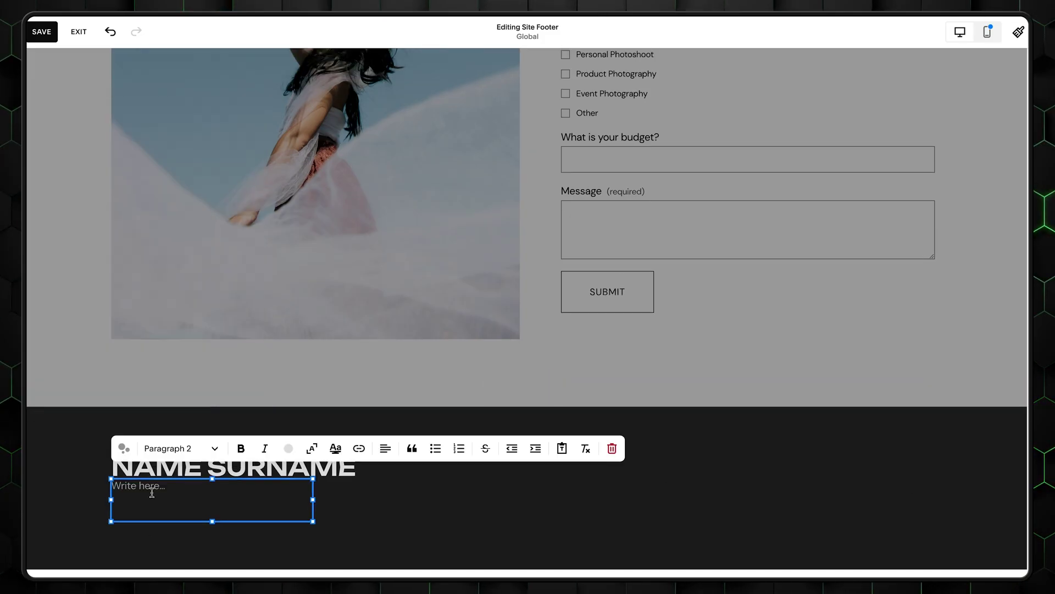
type("hello@name.surname.com")
Add a second text block in the footer's right column and link the EMAIL word to the contact e-mail address
left_click(71, 408)
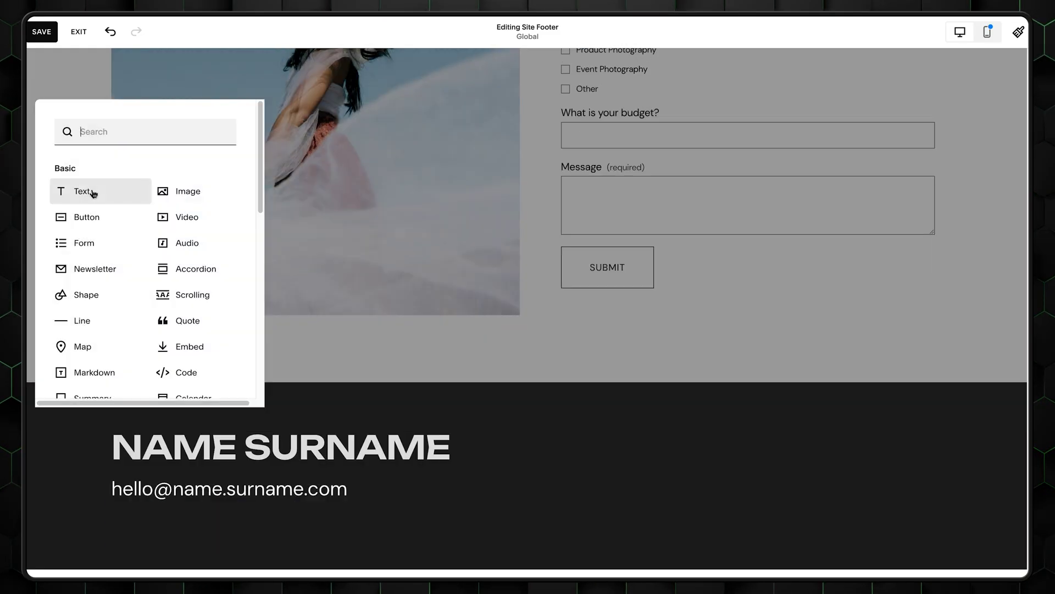
left_click(86, 191)
left_click_drag(204, 479, 638, 463)
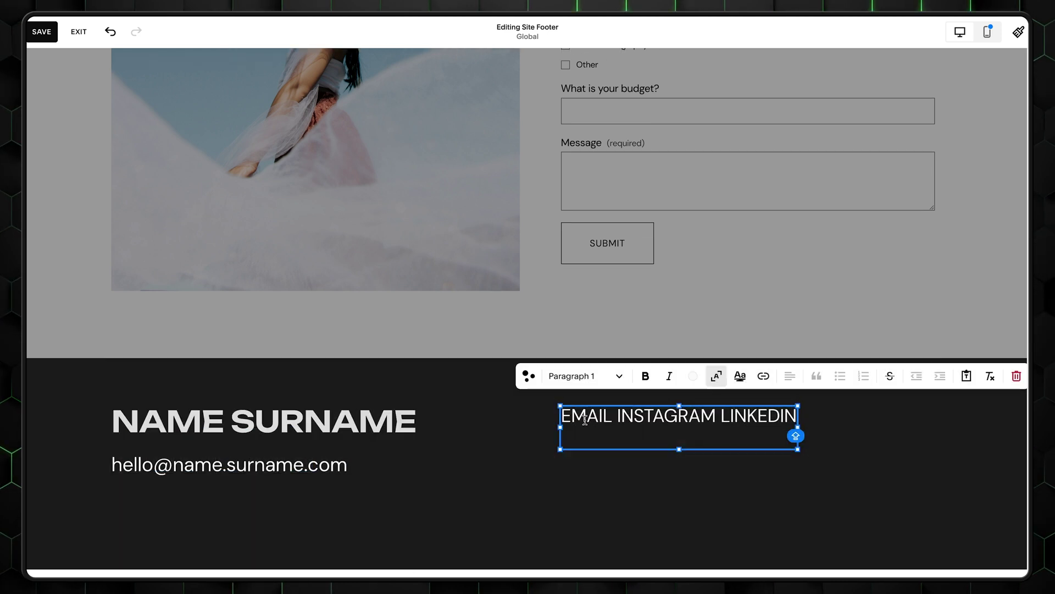
left_click(764, 377)
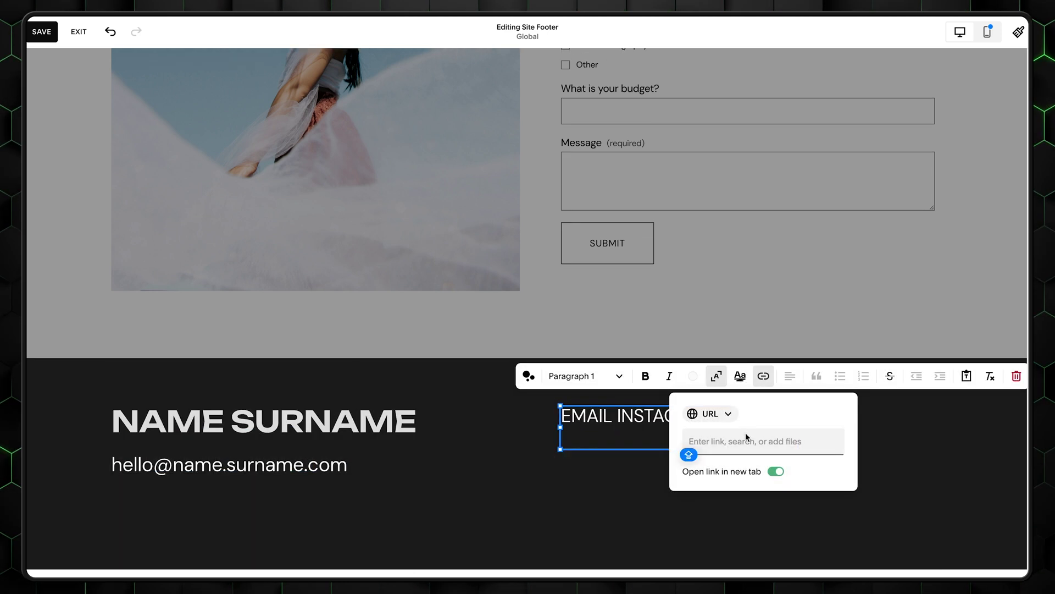
type("hello@name.sur")
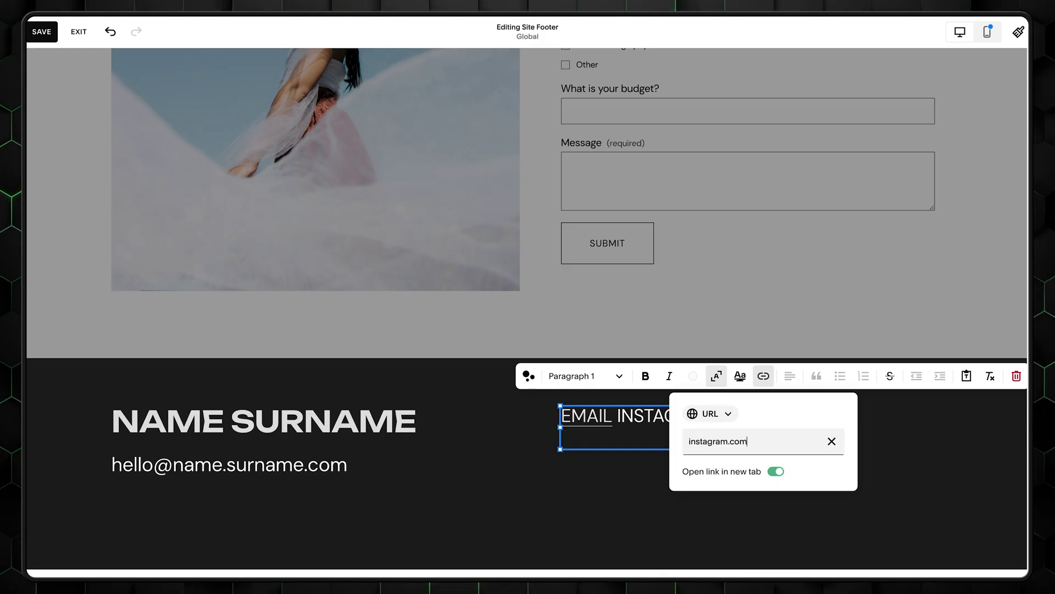
left_click(664, 512)
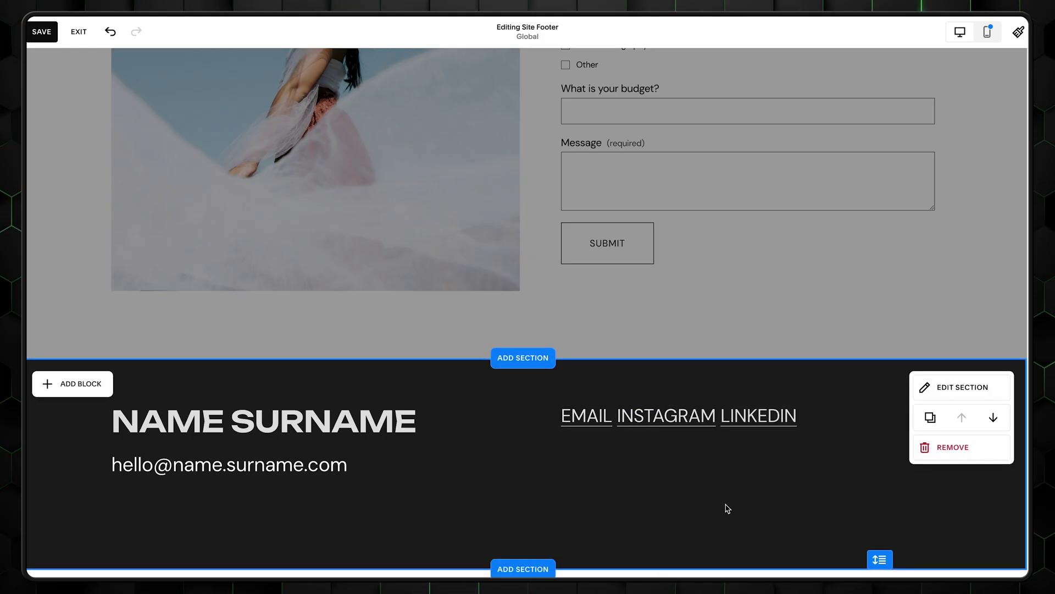